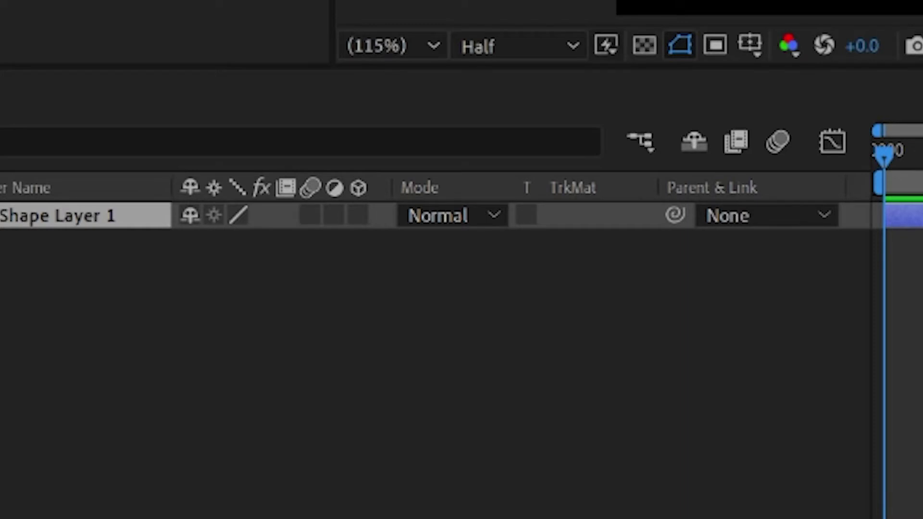
Launch the Create Nulls From Paths.jsx script and dock its panel on the right side
key("alt+w")
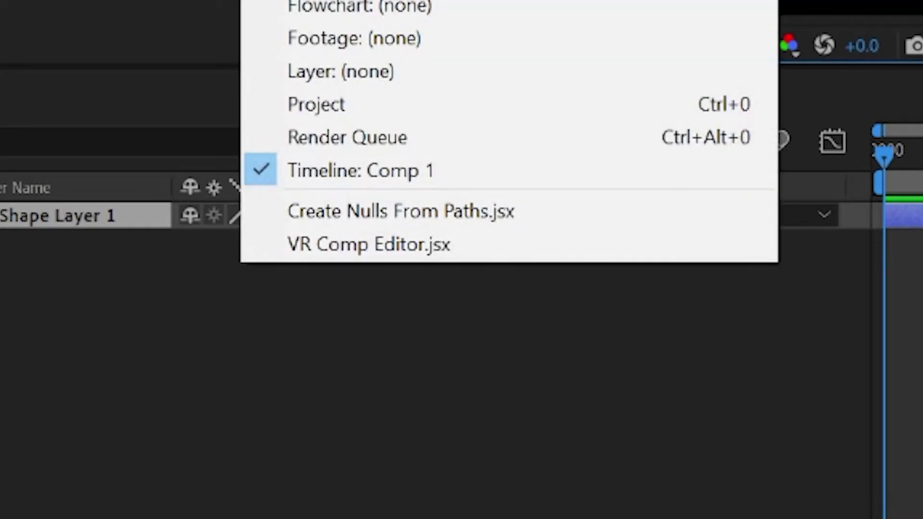
left_click(457, 220)
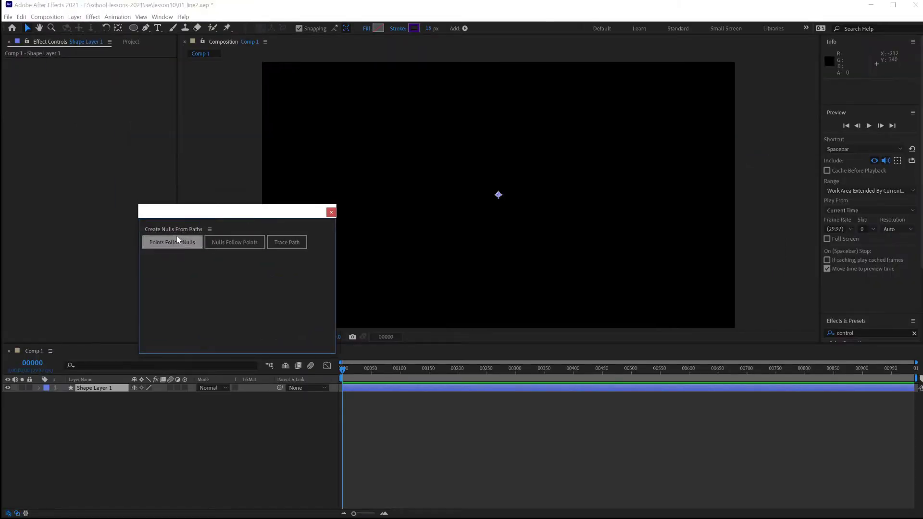
left_click_drag(165, 230, 849, 343)
Draw a two-point straight line across the composition with the Pen tool and save
left_click(146, 28)
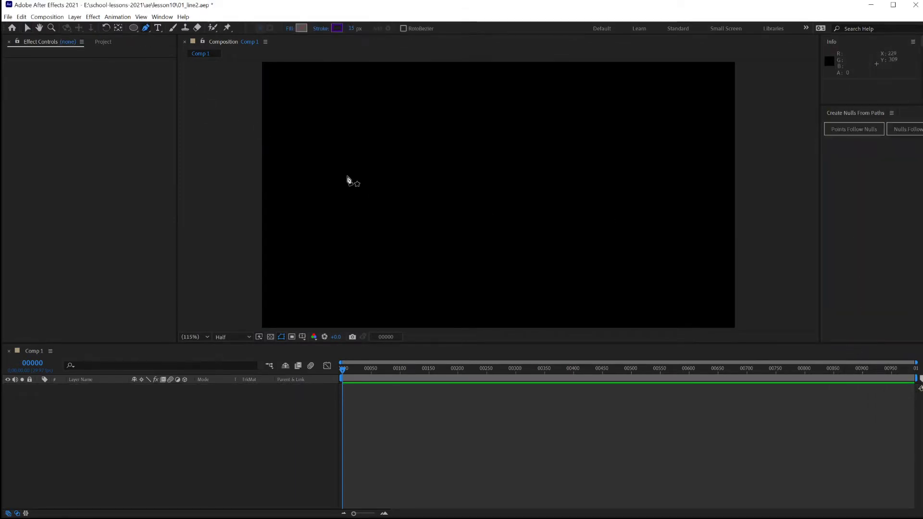
left_click(348, 174)
left_click(602, 185)
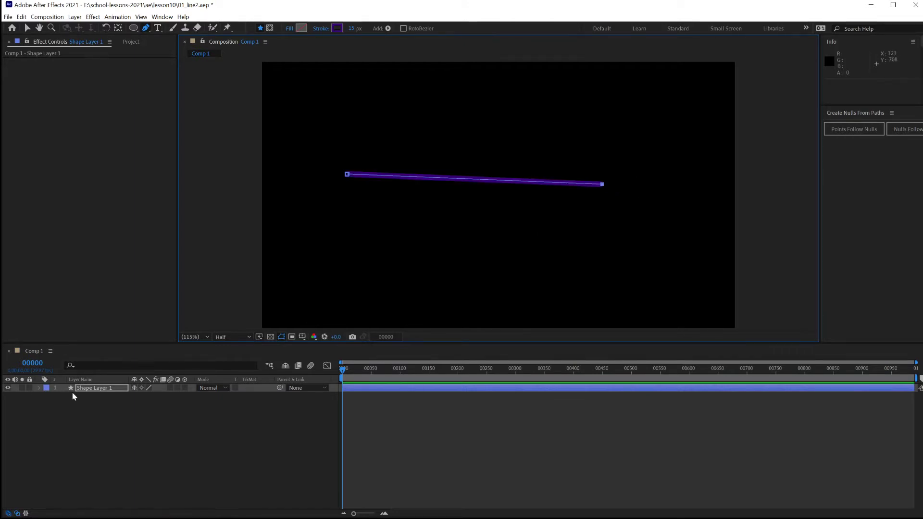
key("ctrl+s")
Rename the shape layer to 'line'
left_click(114, 388)
key("Return")
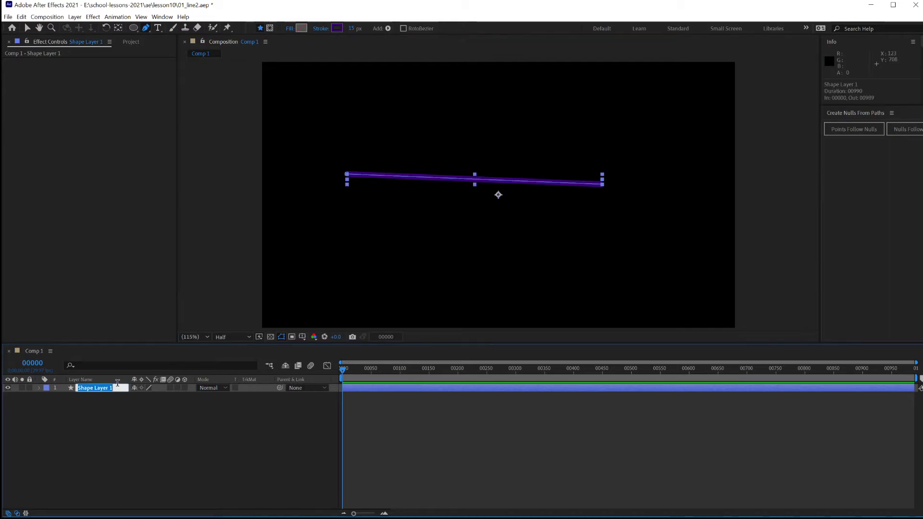
type("line")
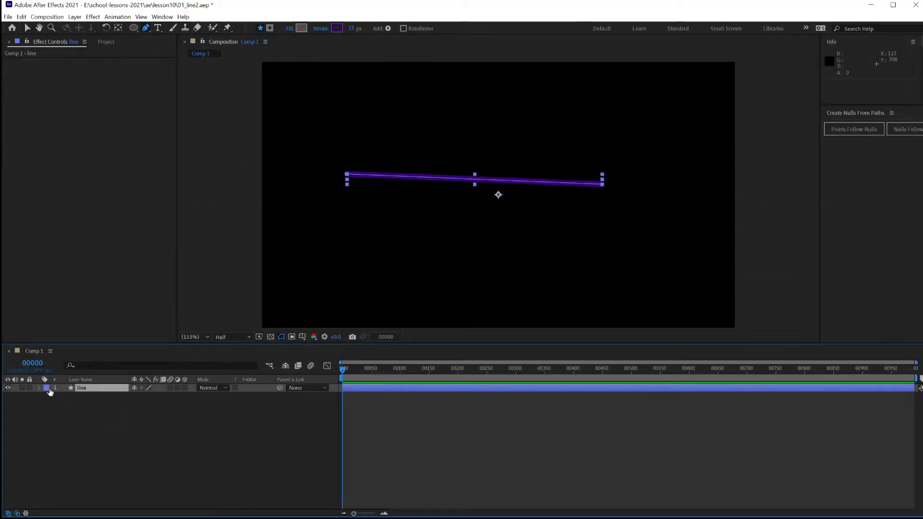
Reveal and select the line's Path under Contents > Shape 1 > Path 1
left_click(39, 388)
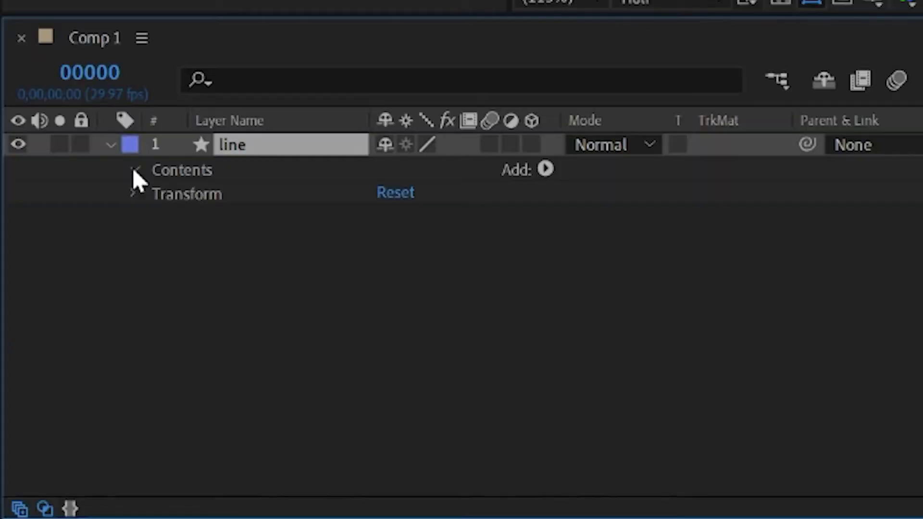
left_click(134, 171)
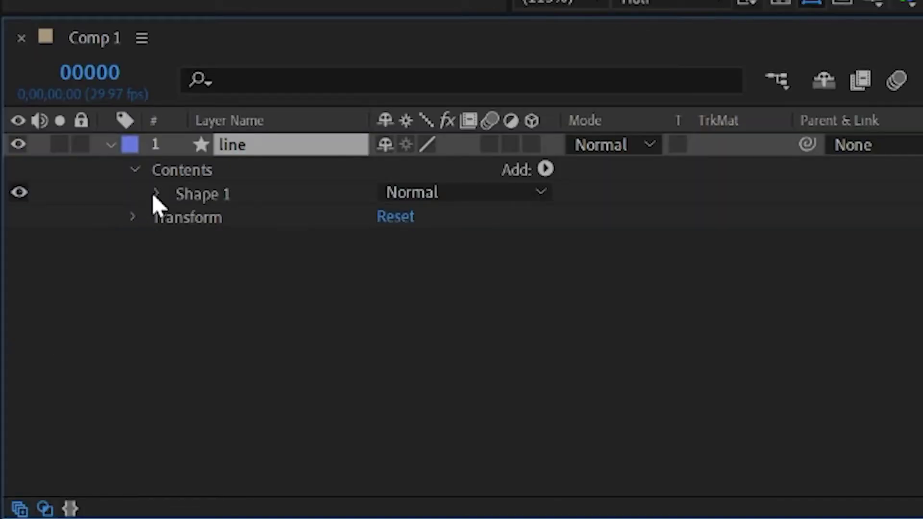
left_click(157, 194)
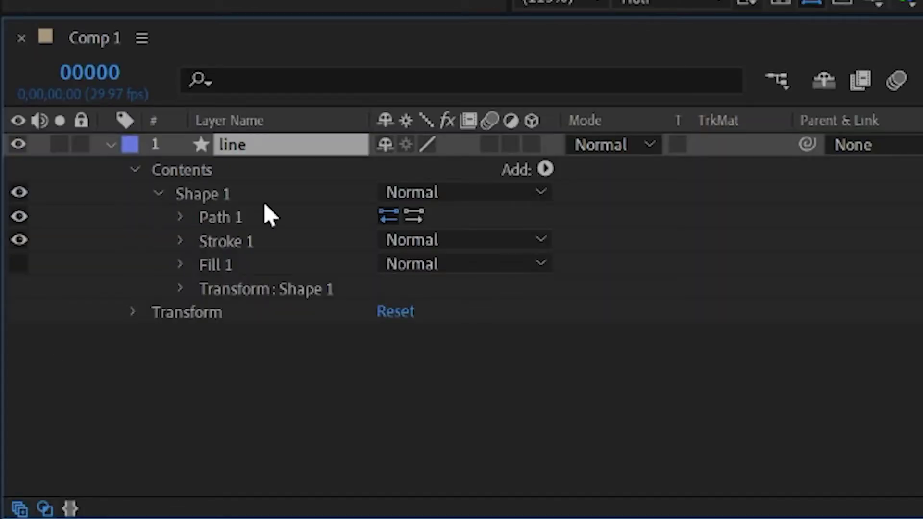
left_click(179, 218)
left_click(255, 243)
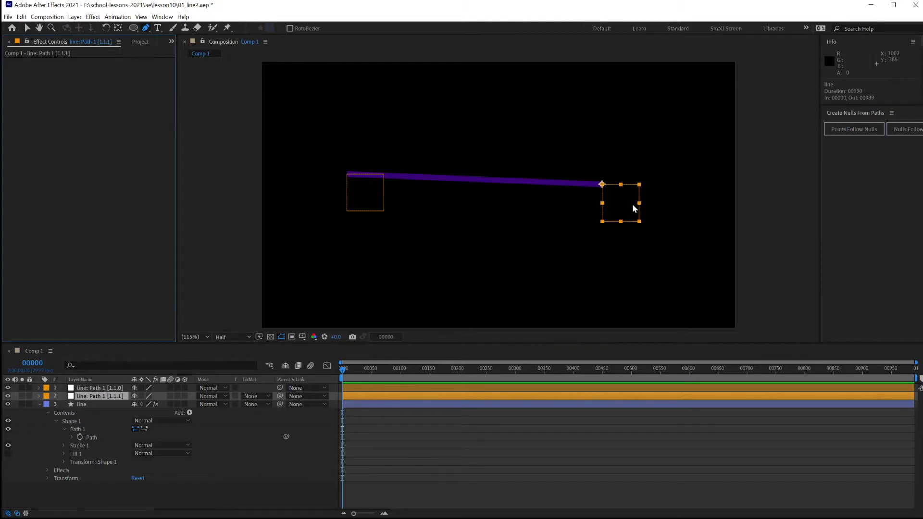
Drag the right-end and left-end nulls until the purple line runs level
key("v")
left_click_drag(634, 208, 656, 204)
left_click(379, 196)
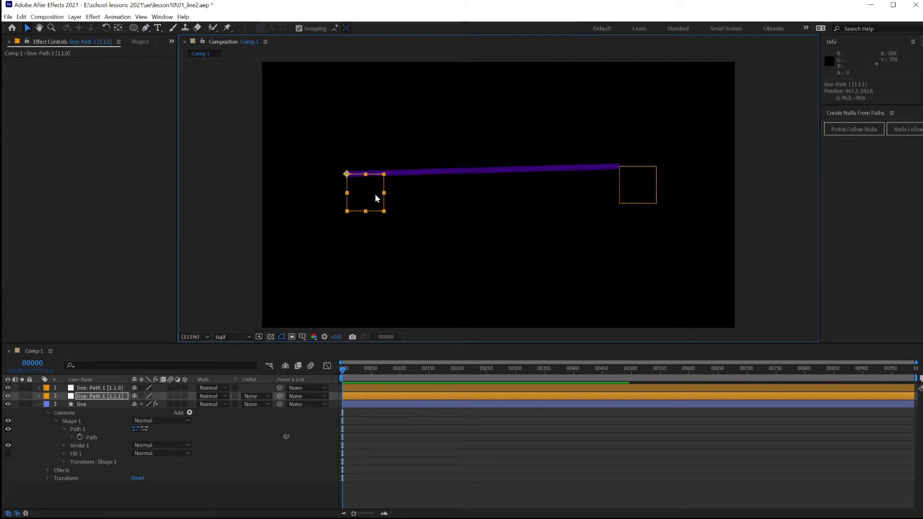
mouse_move(380, 196)
left_mouse_down()
mouse_move(336, 182)
mouse_move(374, 185)
mouse_move(363, 203)
left_mouse_up()
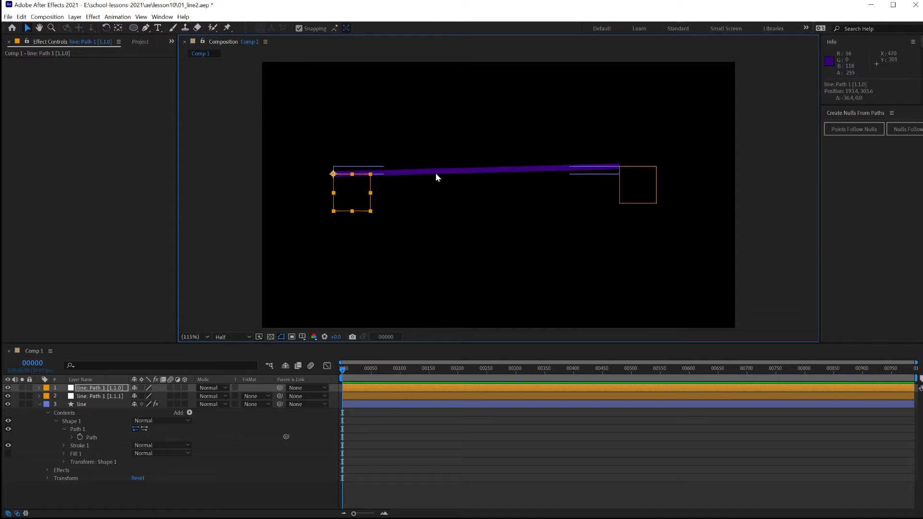
left_click_drag(356, 196, 352, 185)
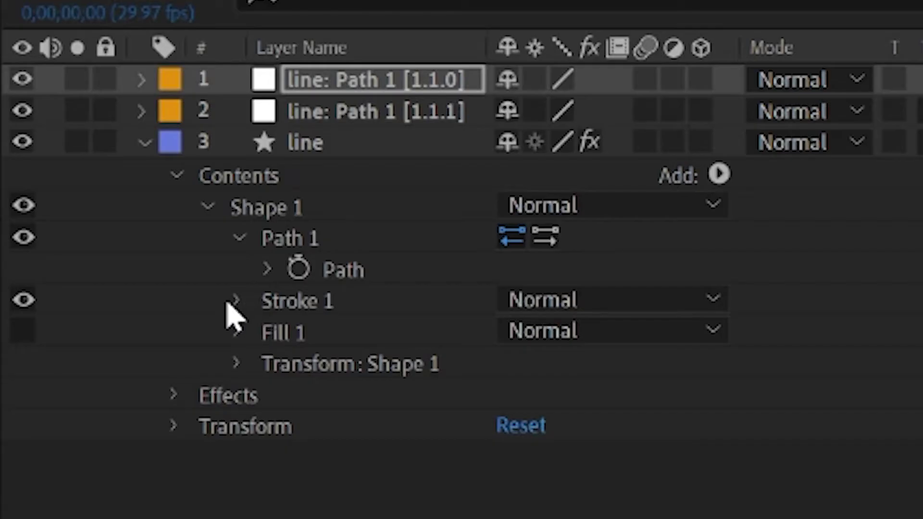
Add a dash pattern to the line's Stroke 1, giving a dash of 10
left_click(63, 446)
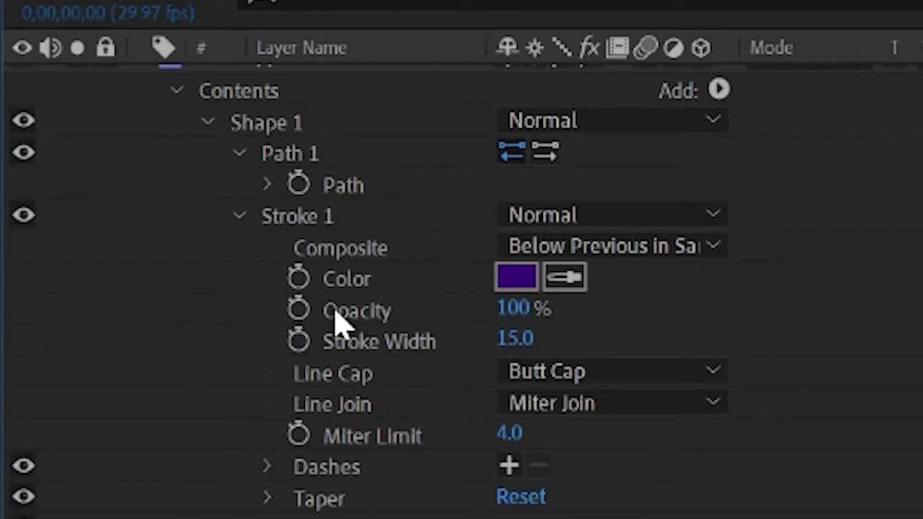
scroll(337, 321, "down", 3)
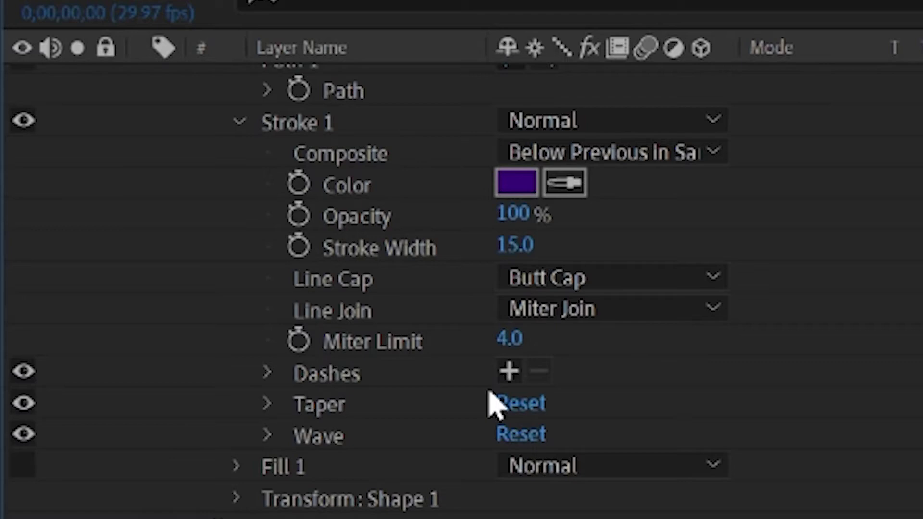
left_click(509, 373)
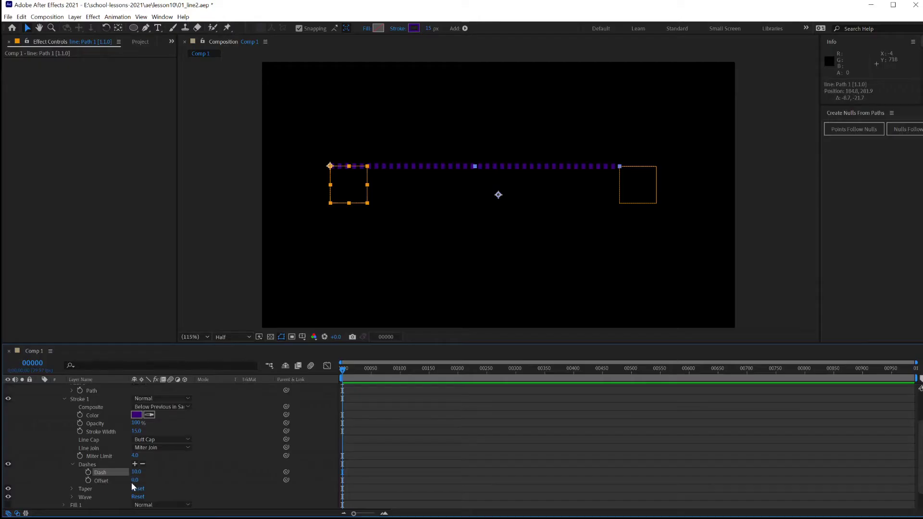
Scrub the dash Offset to 20 and save the project
left_click(136, 480)
left_click_drag(160, 481, 122, 481)
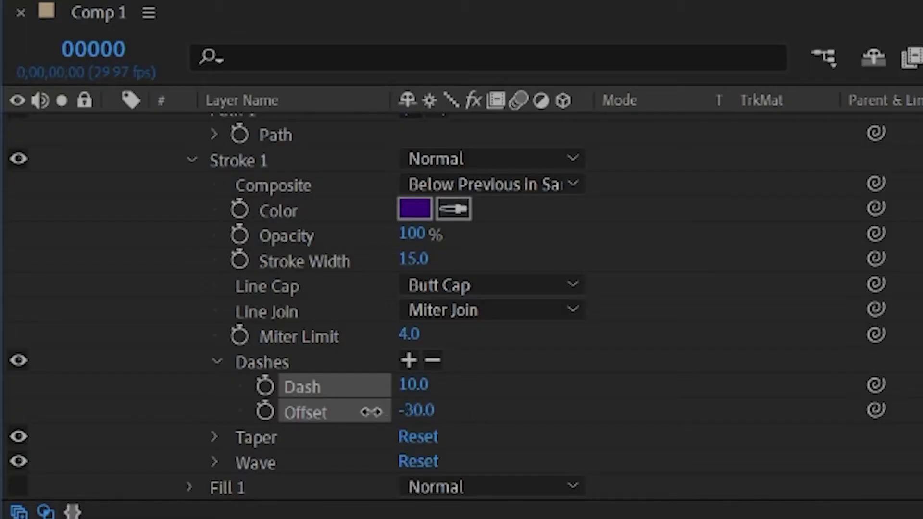
left_click_drag(371, 412, 477, 417)
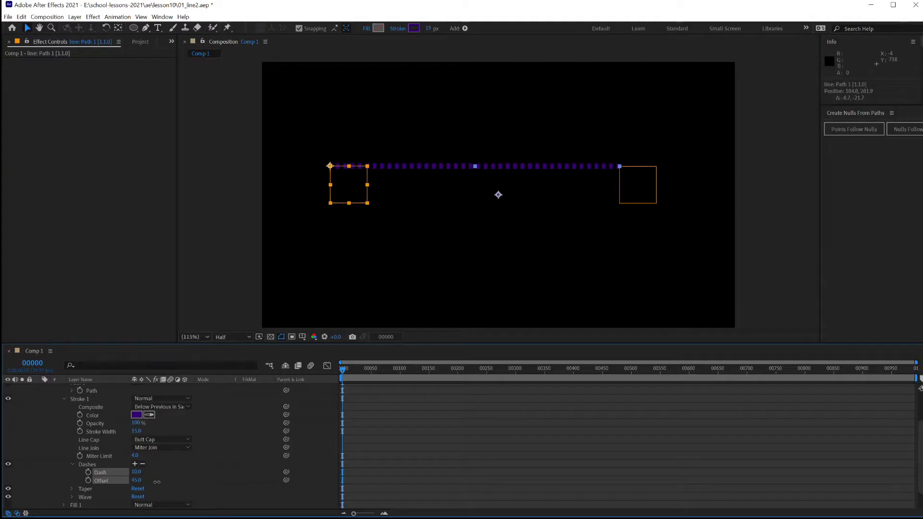
left_click_drag(134, 481, 144, 479)
key("ctrl+s")
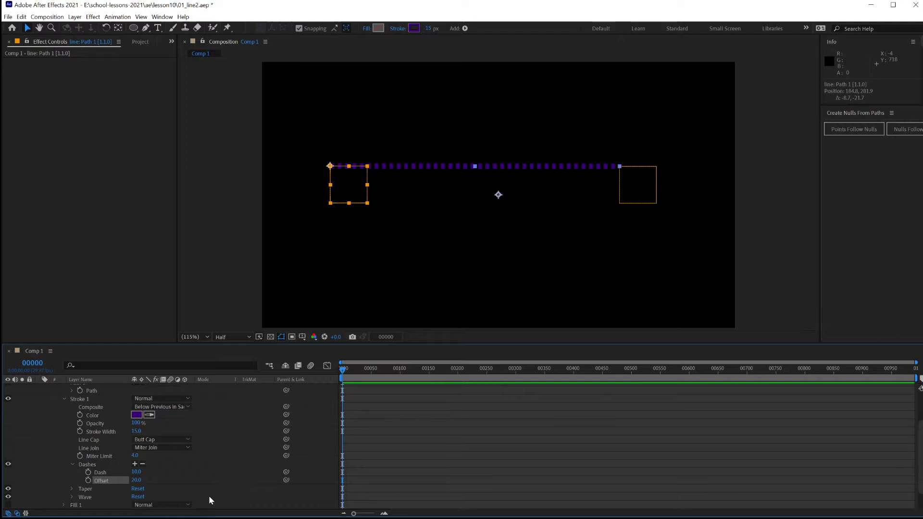
scroll(184, 474, "up", 3)
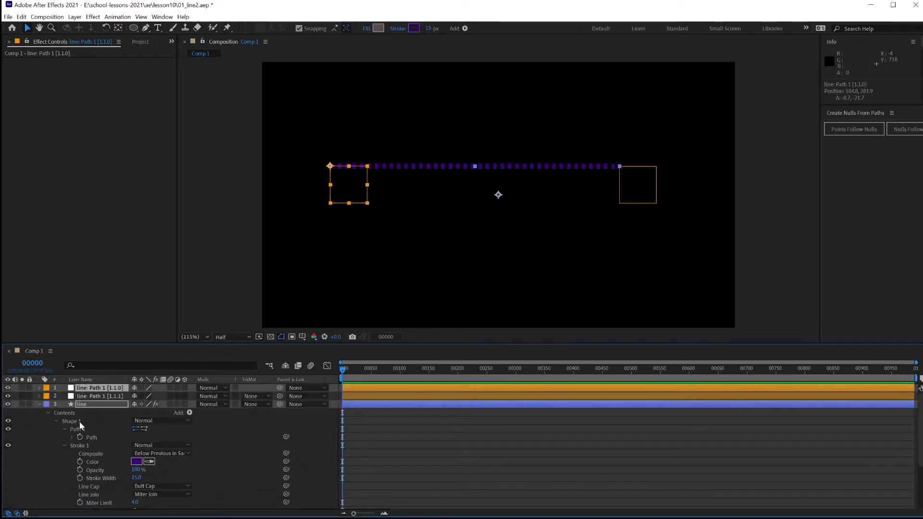
Add Trim Paths to Shape 1, keeping Start 0% and End 100%
left_click(75, 422)
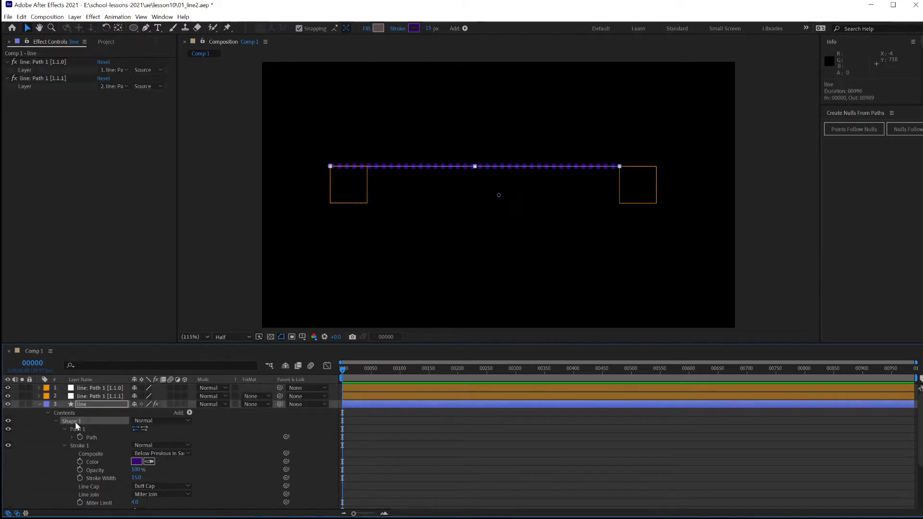
left_click(189, 413)
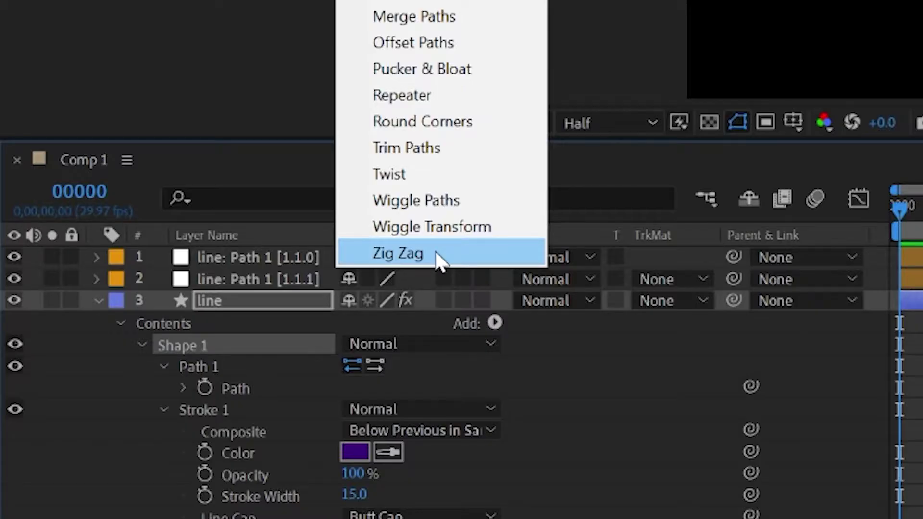
left_click(426, 149)
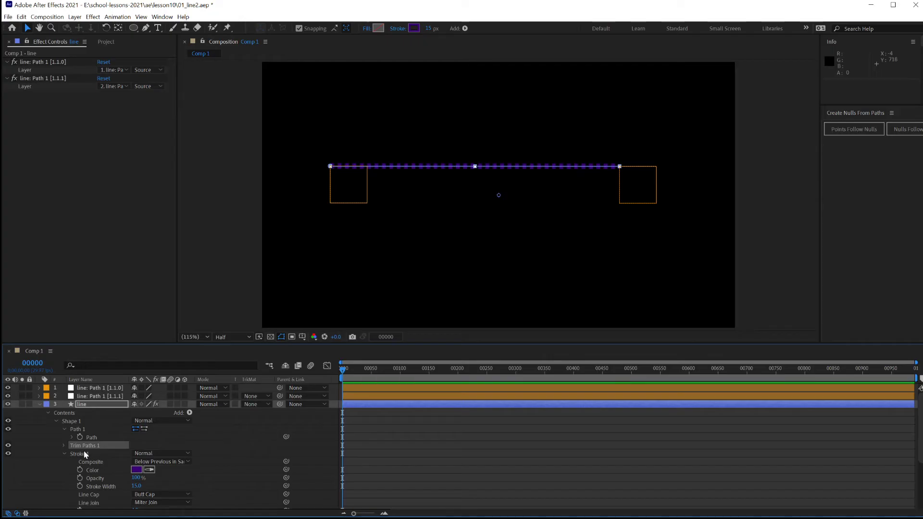
left_click(63, 444)
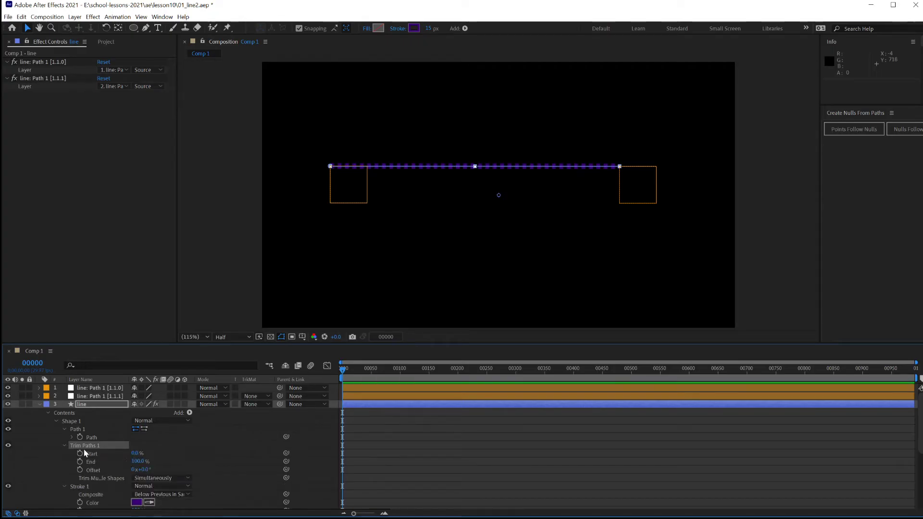
scroll(153, 465, "down", 1)
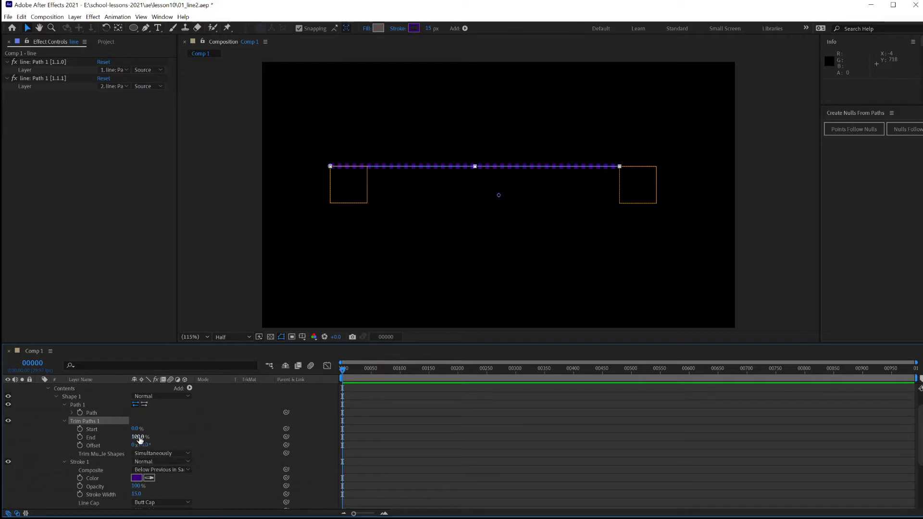
mouse_move(138, 437)
left_mouse_down()
mouse_move(108, 439)
mouse_move(188, 448)
left_mouse_up()
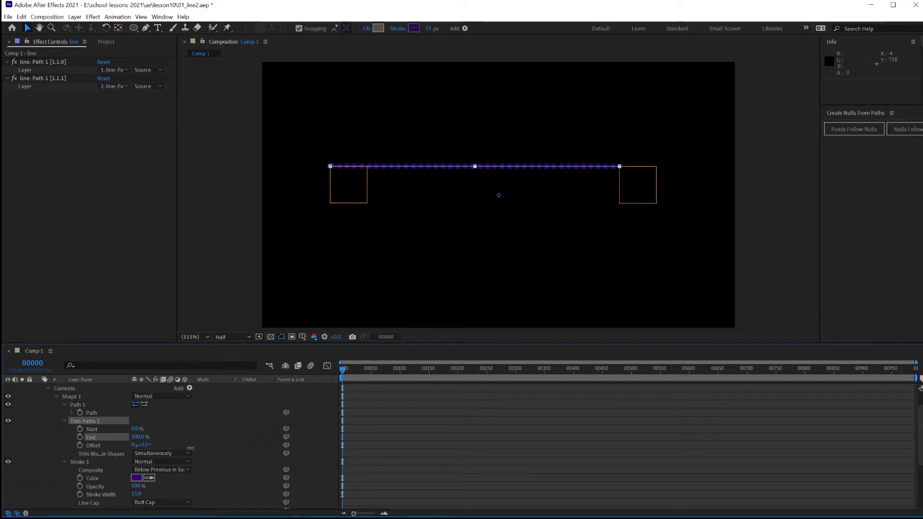
Type a 'CONTROL LINES' text layer and drag it toward the comp's top right
key("u")
left_click(176, 444)
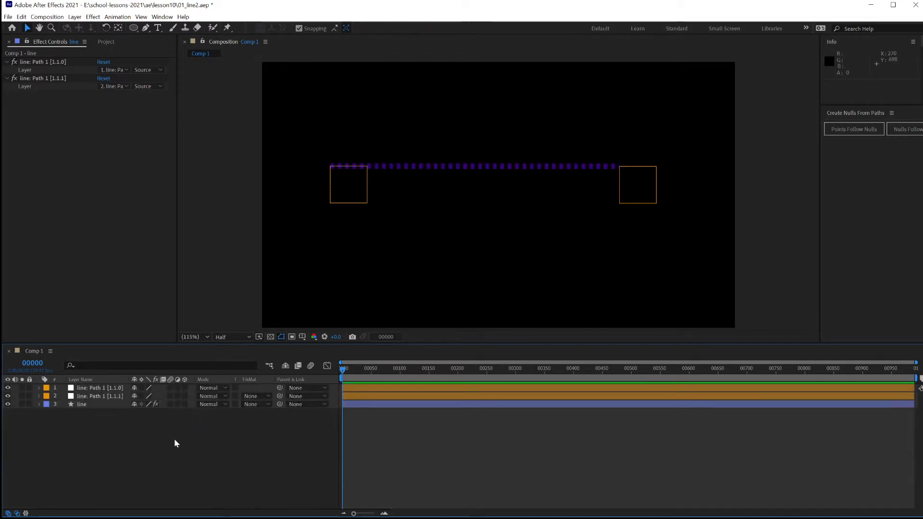
left_click(157, 27)
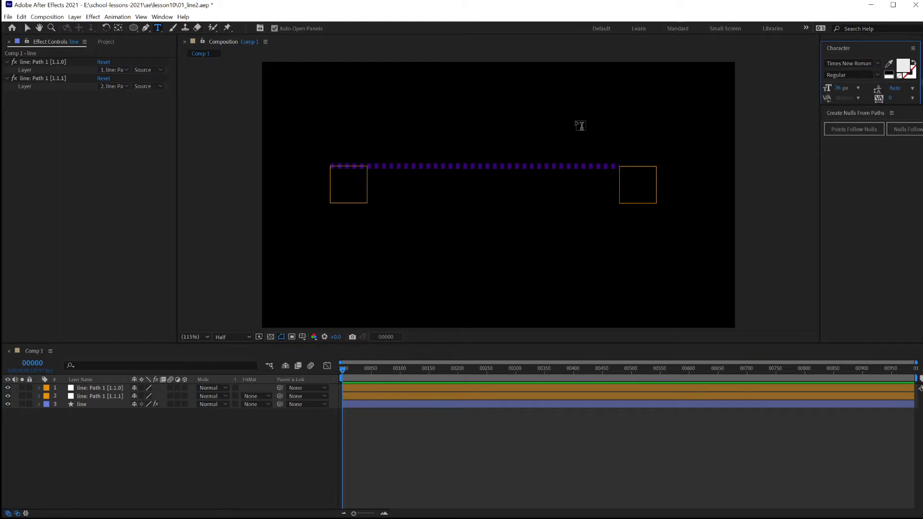
left_click(577, 101)
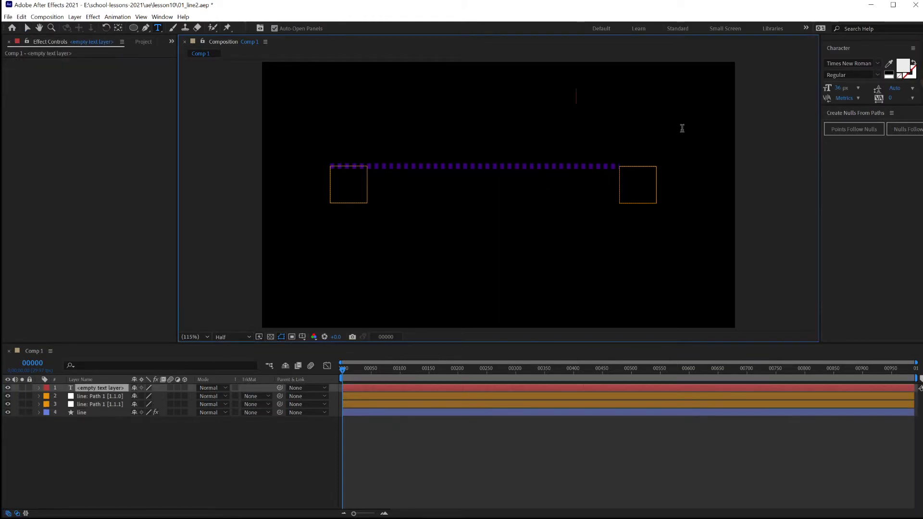
type("CONTROL")
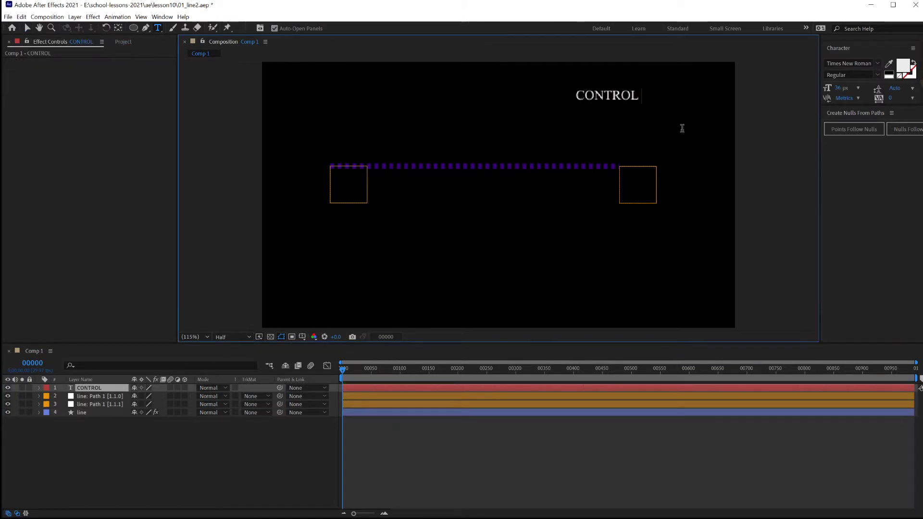
type(" LINES")
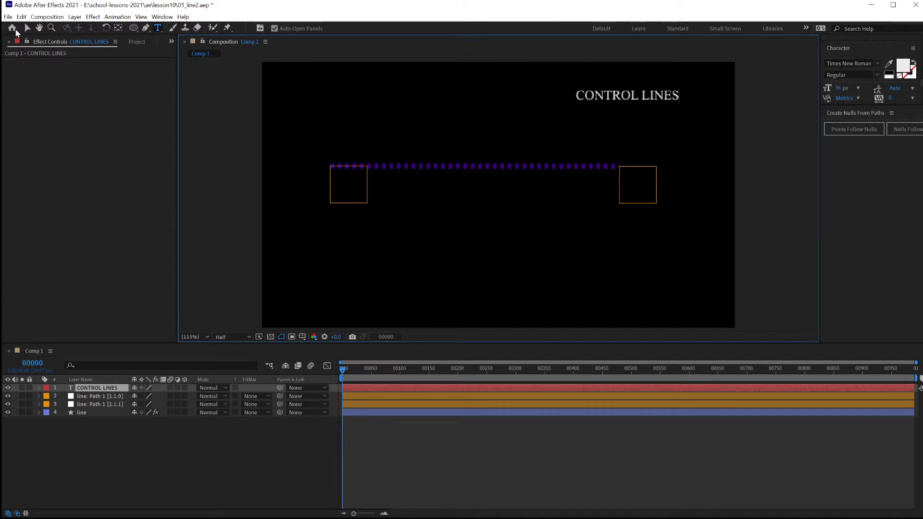
left_click(27, 28)
mouse_move(610, 97)
left_mouse_down()
mouse_move(667, 90)
mouse_move(620, 93)
left_mouse_up()
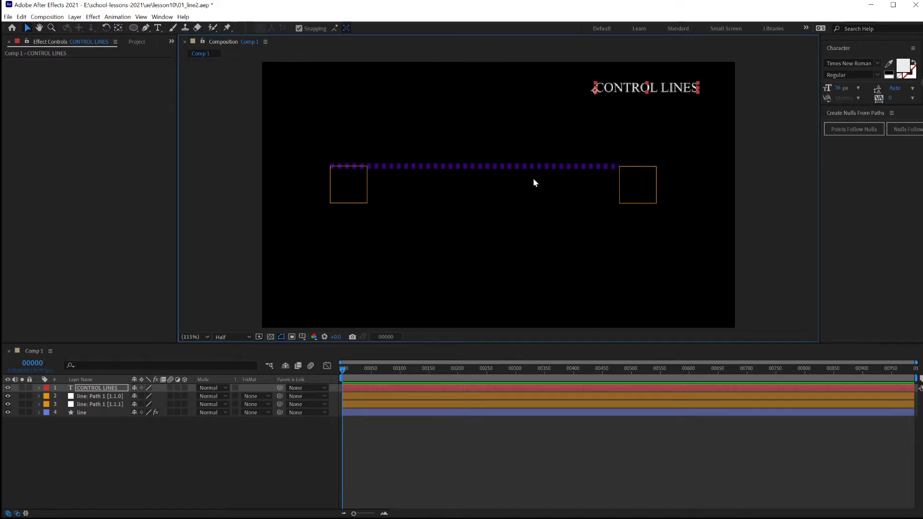
Make the CONTROL LINES layer a guide layer and save the project
right_click(84, 389)
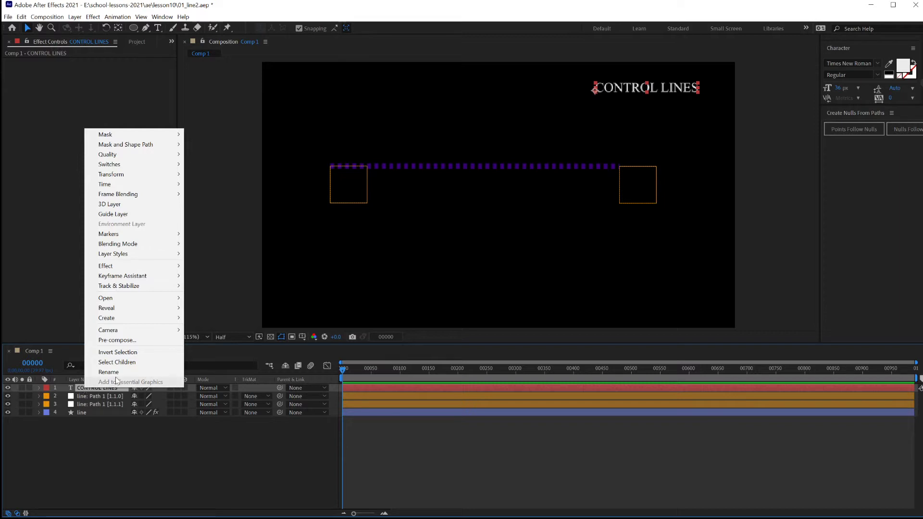
left_click(110, 214)
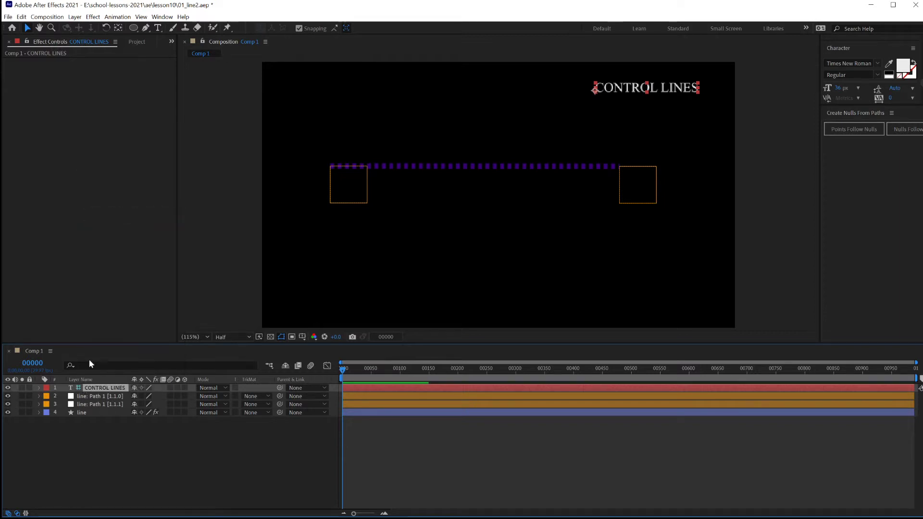
left_click(9, 388)
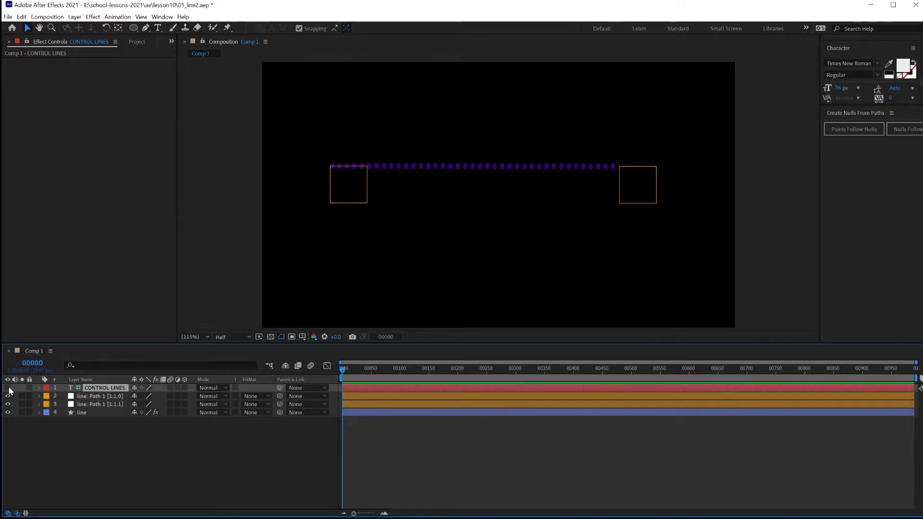
key("ctrl+s")
Unhide the CONTROL LINES text and nudge it further right
left_click(8, 388)
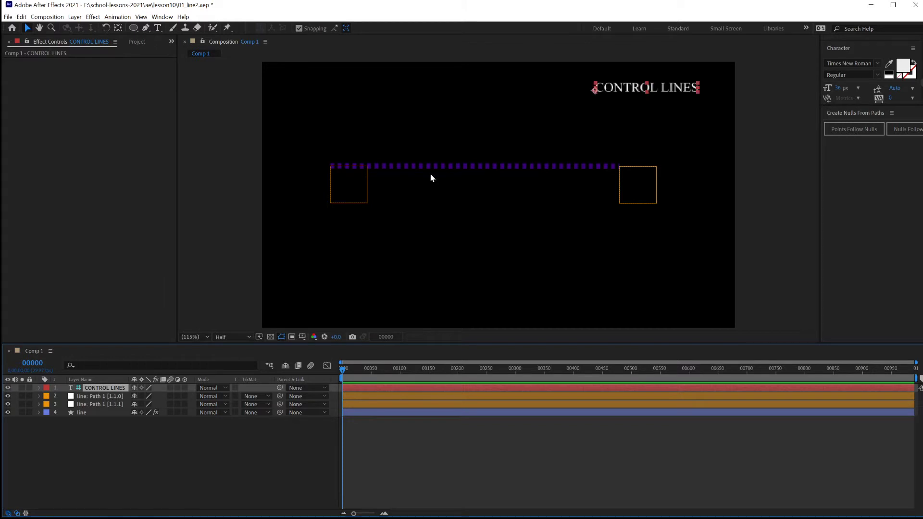
left_click_drag(633, 94, 660, 90)
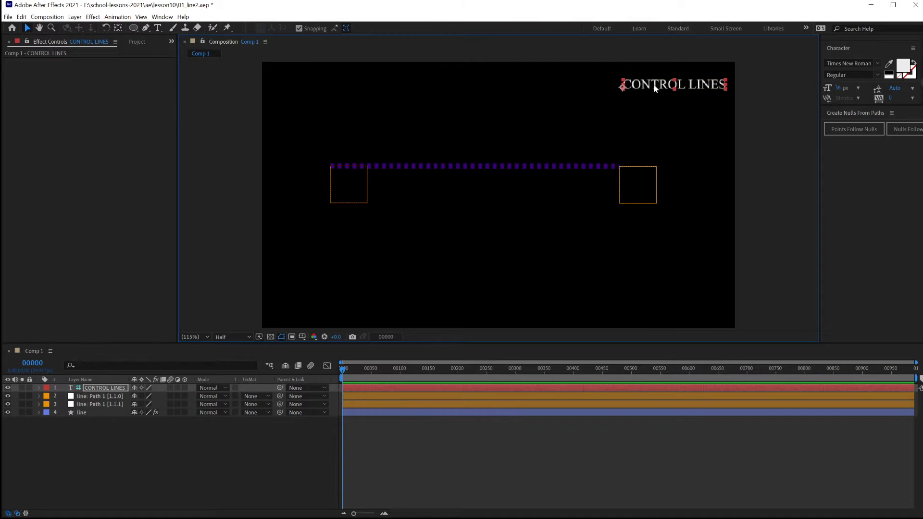
left_click_drag(909, 43, 911, 169)
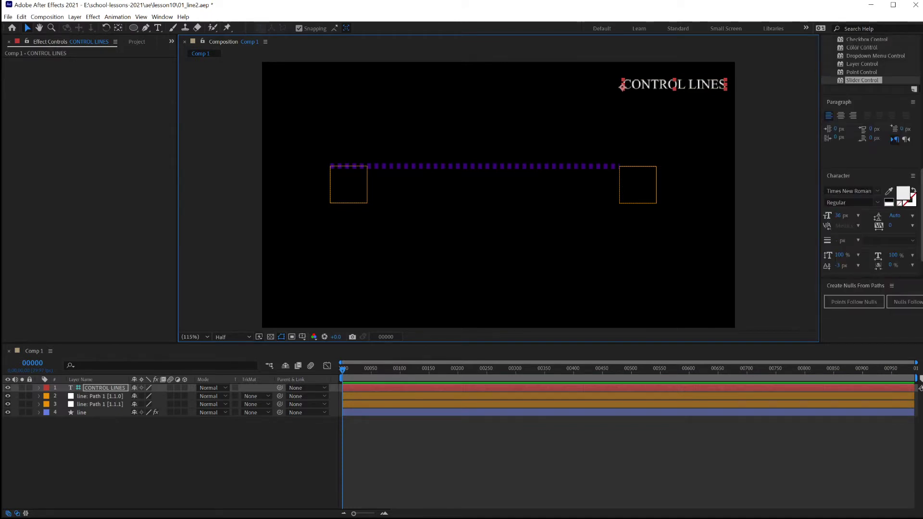
Search 'control' in Effects & Presets and apply Slider Control to CONTROL LINES
scroll(874, 134, "up", 5)
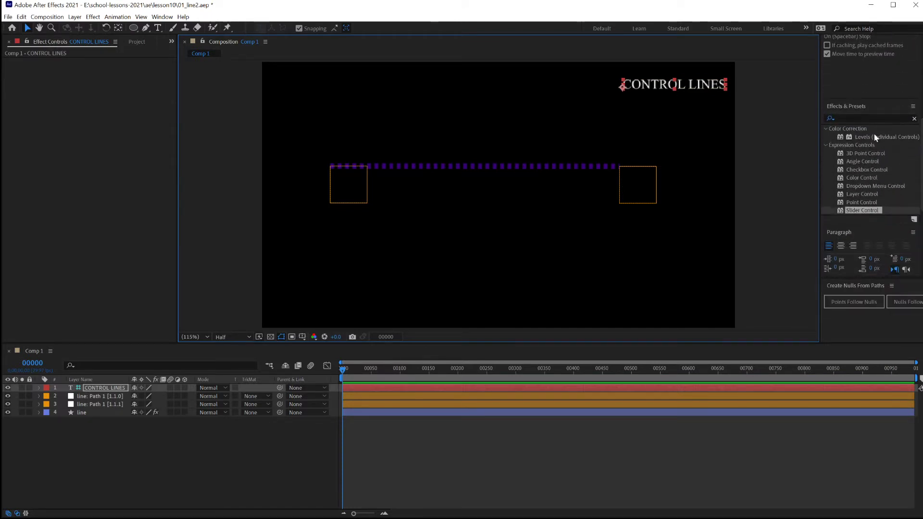
left_click(844, 118)
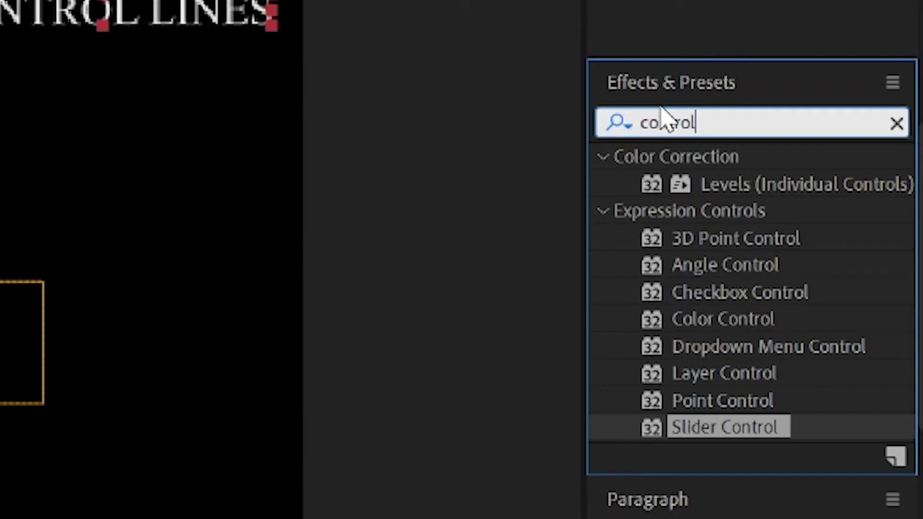
key("BackSpace")
key("BackSpace")
key("BackSpace")
key("BackSpace")
key("BackSpace")
key("BackSpace")
key("BackSpace")
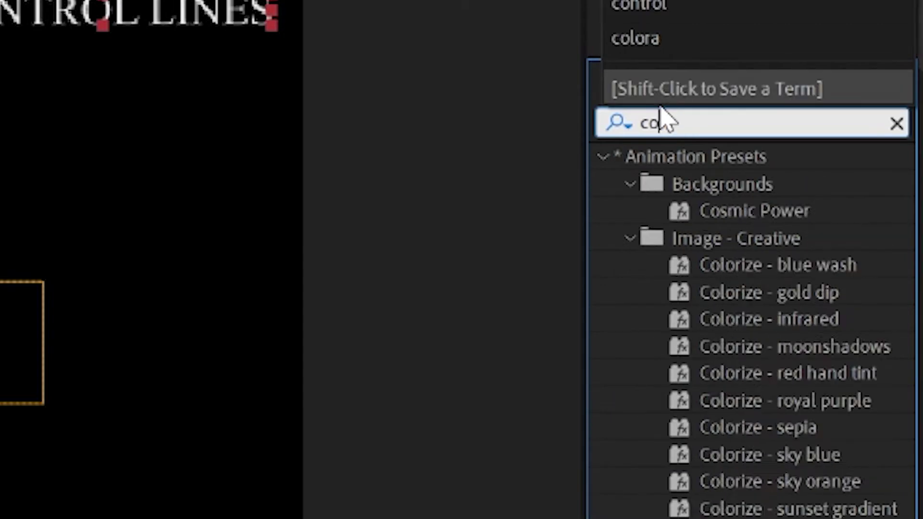
type("control")
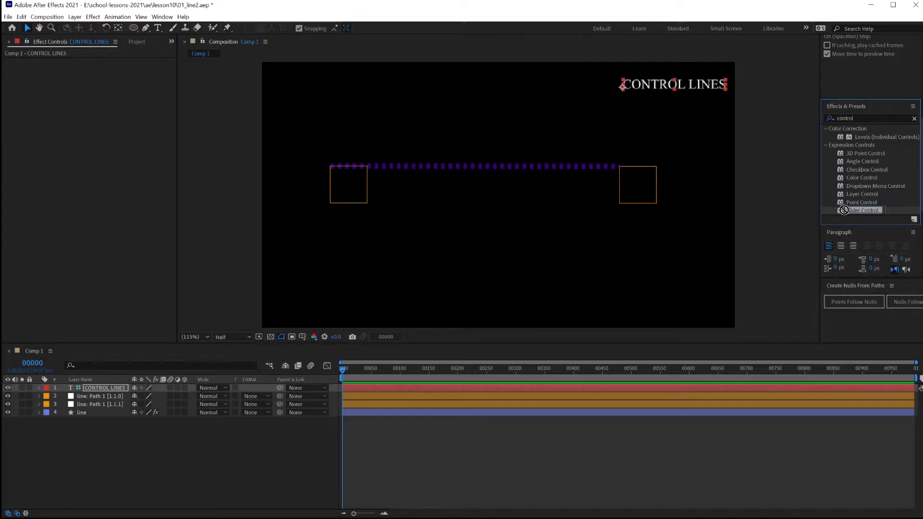
left_click_drag(844, 210, 86, 111)
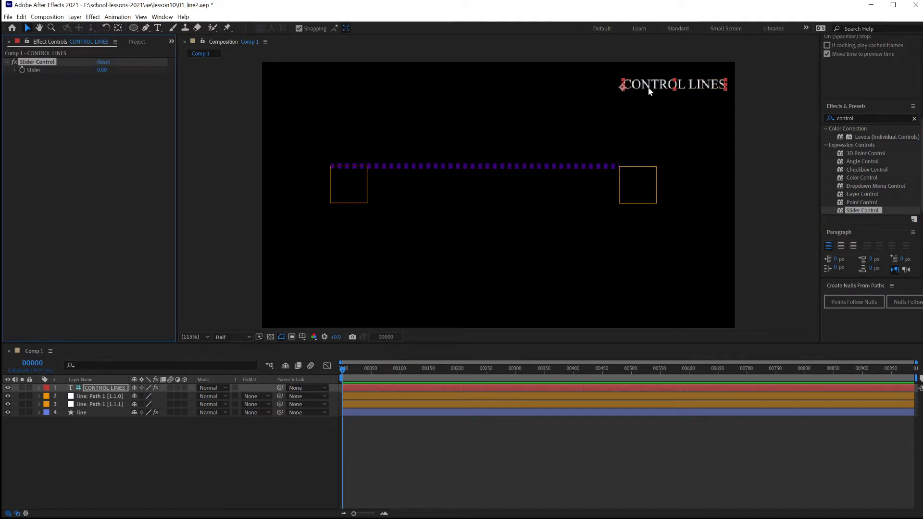
Rename the Slider Control effect to 'SliderLine'
right_click(46, 64)
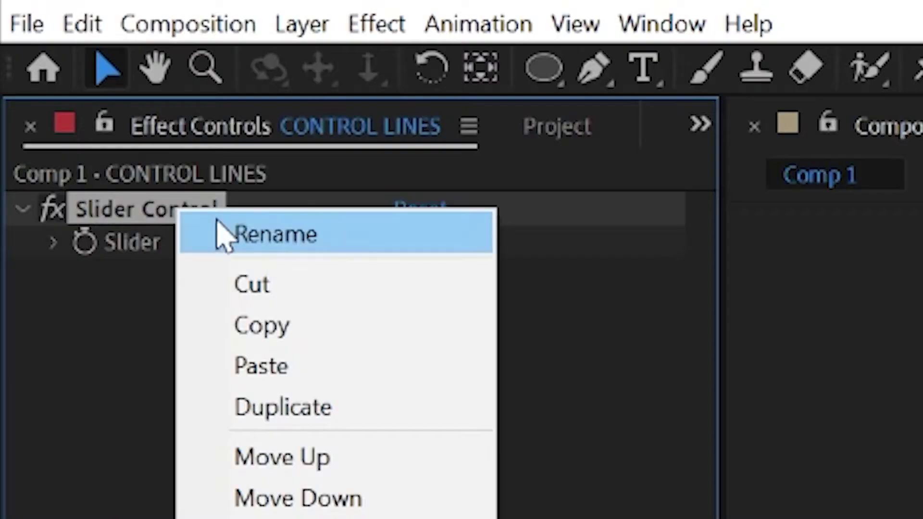
left_click(60, 67)
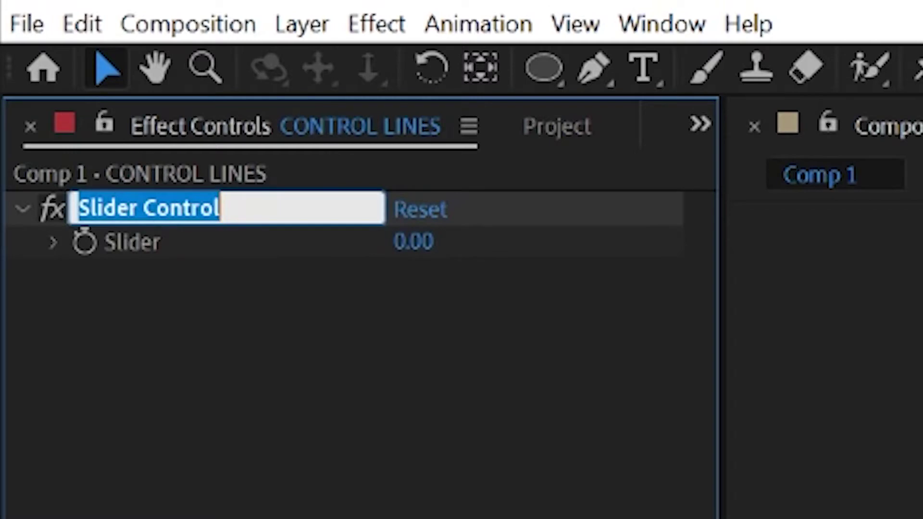
type("SliderL")
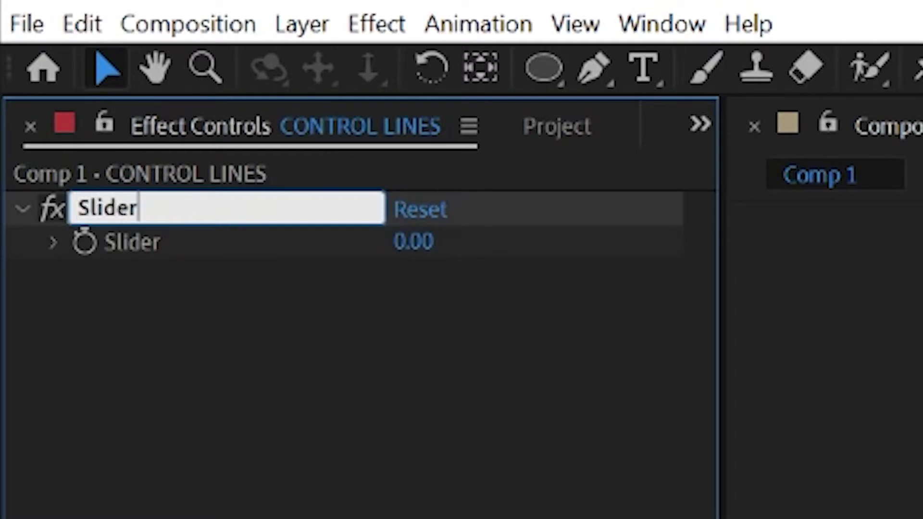
type("ine")
key("Return")
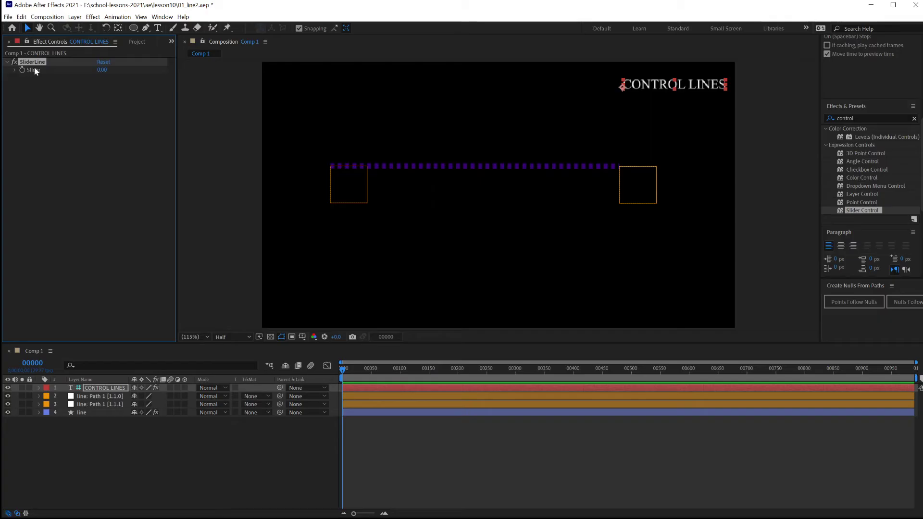
Test the SliderLine slider at 100, reset it to 0, and open Edit Value
left_click(15, 69)
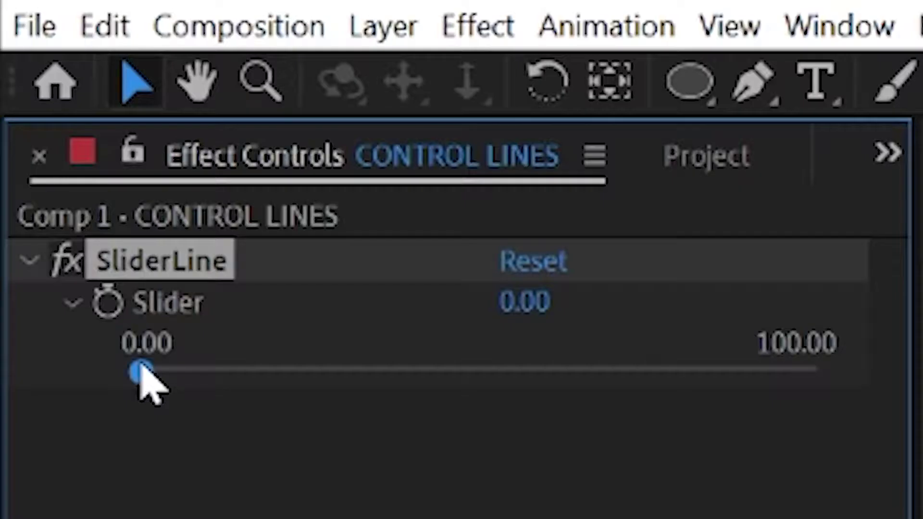
left_click_drag(29, 84, 157, 84)
left_click_drag(817, 373, 0, 443)
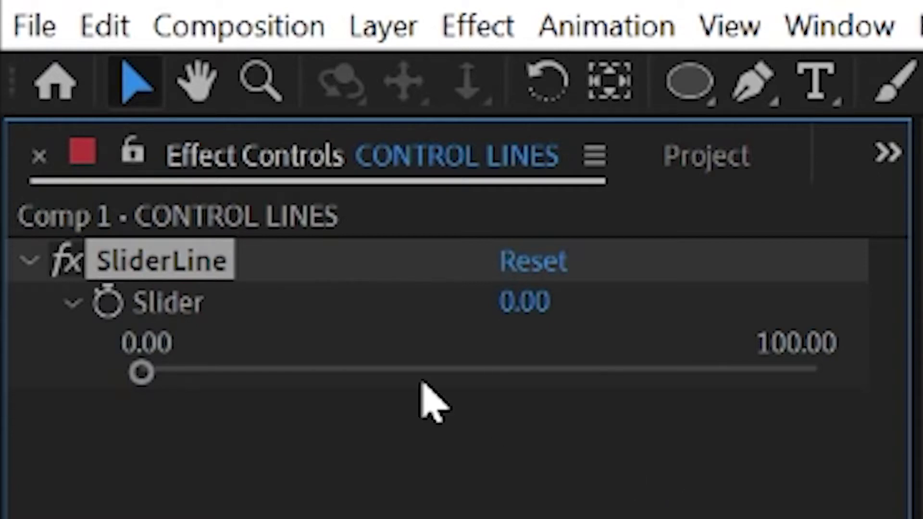
right_click(180, 318)
left_click(253, 345)
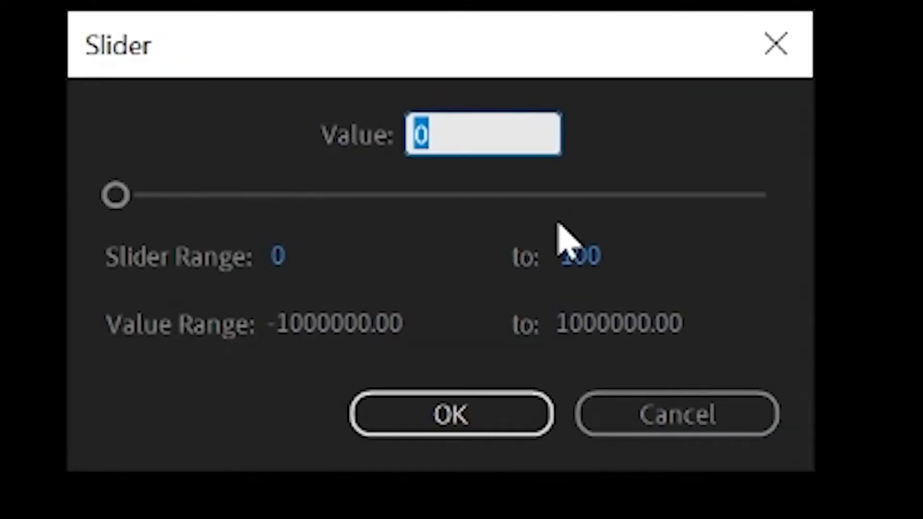
Accept the 0–100 slider range and expand the line layer's stroke dash settings
left_click(456, 416)
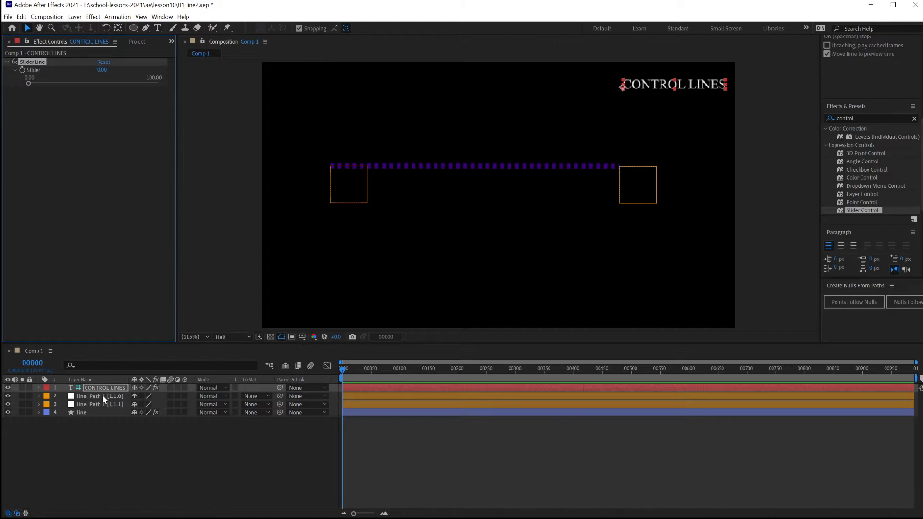
left_click(78, 413)
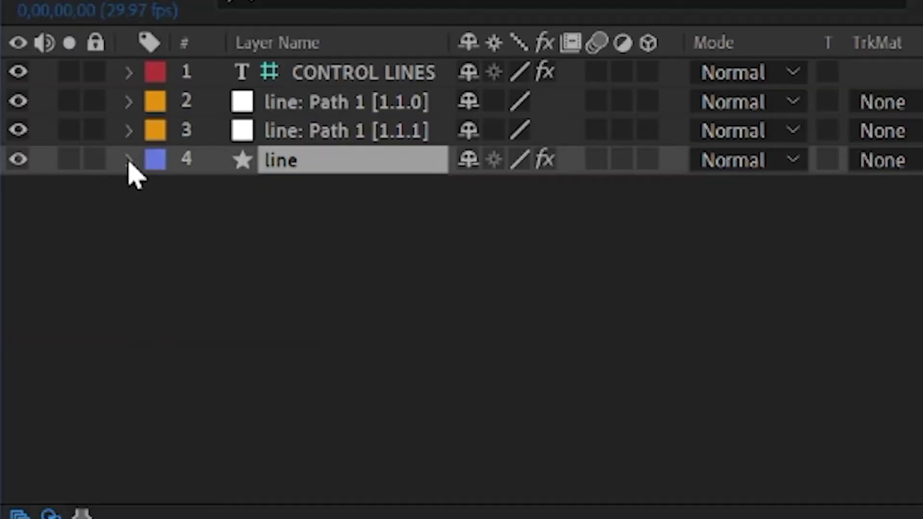
left_click(39, 413)
scroll(384, 236, "down", 2)
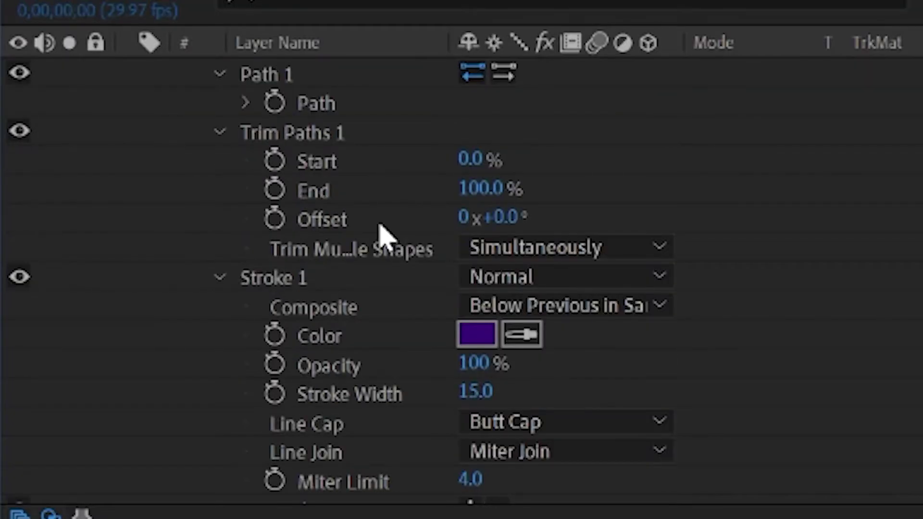
left_click(654, 86)
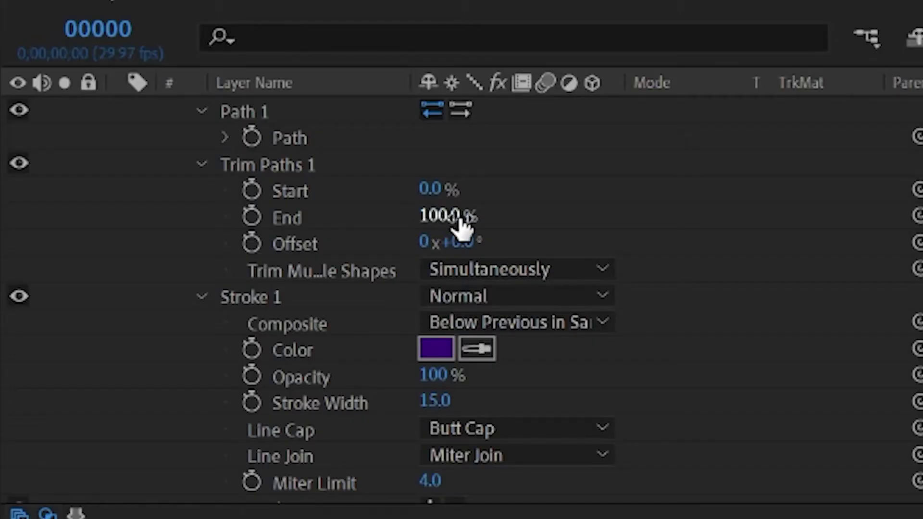
scroll(461, 226, "up", 3)
scroll(436, 227, "down", 6)
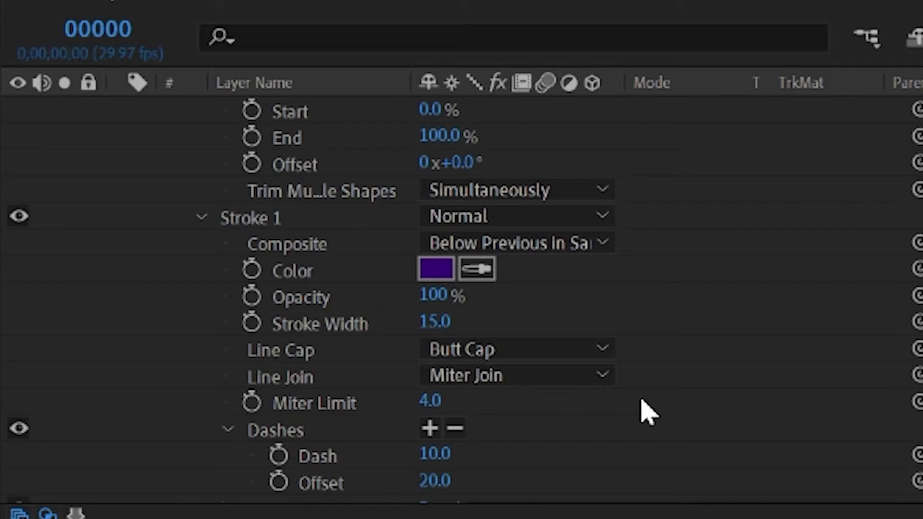
scroll(649, 413, "down", 3)
left_click_drag(432, 404, 583, 409)
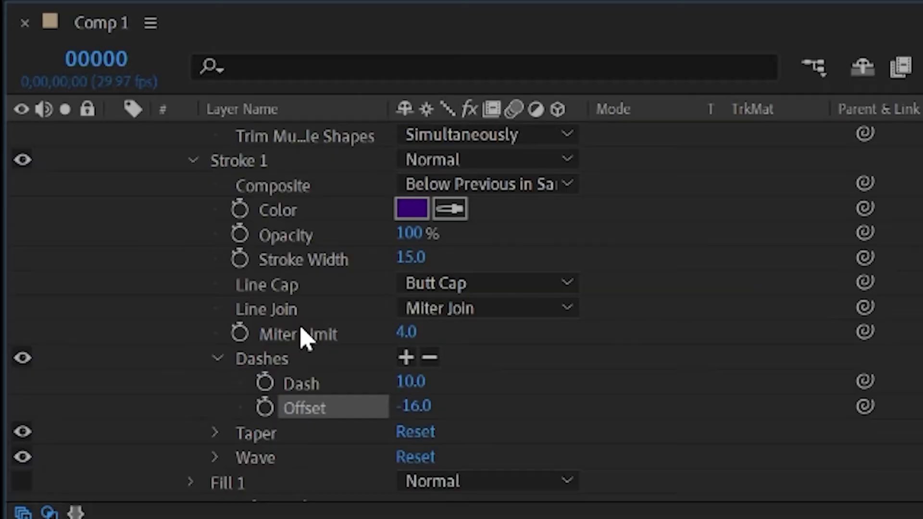
scroll(160, 208, "up", 6)
scroll(279, 408, "down", 5)
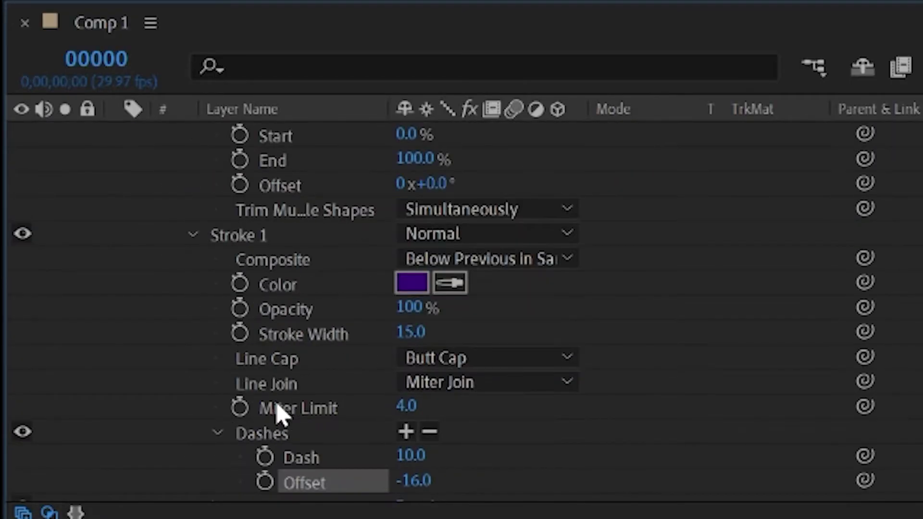
scroll(280, 414, "down", 3)
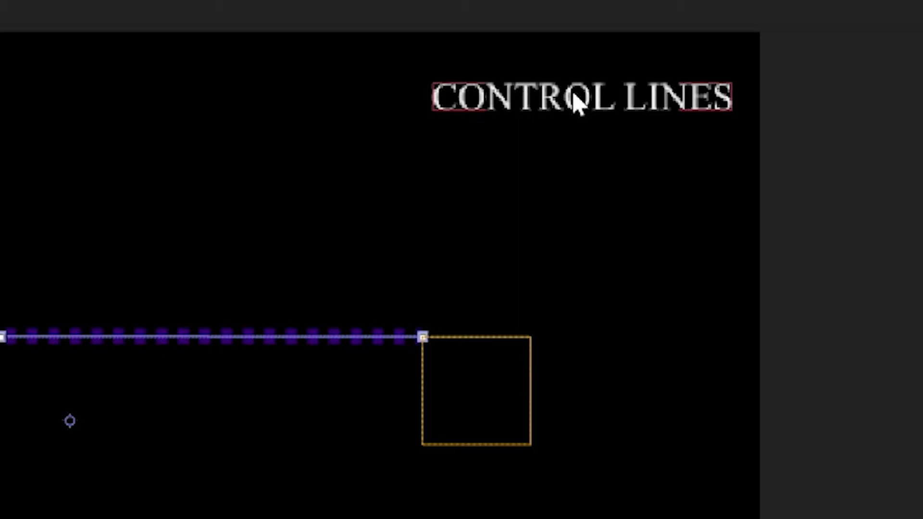
Pick-whip the dash Offset to SliderLine, then raise the slider to 10.41 to shift the dashes
left_click(577, 102)
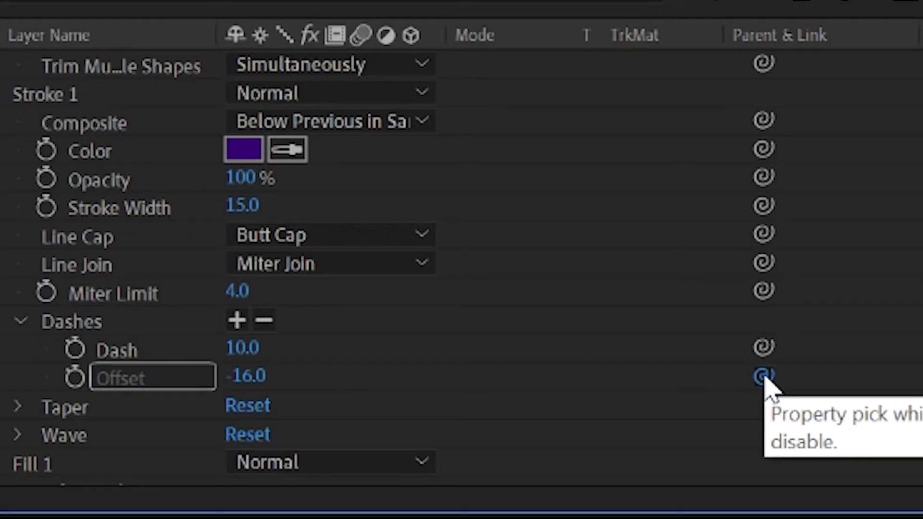
left_click_drag(763, 376, 49, 71)
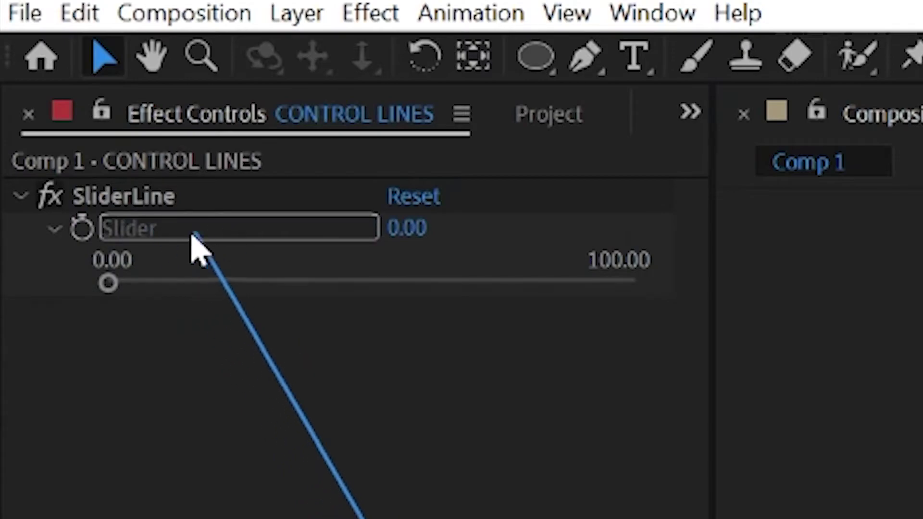
left_click_drag(193, 235, 34, 70)
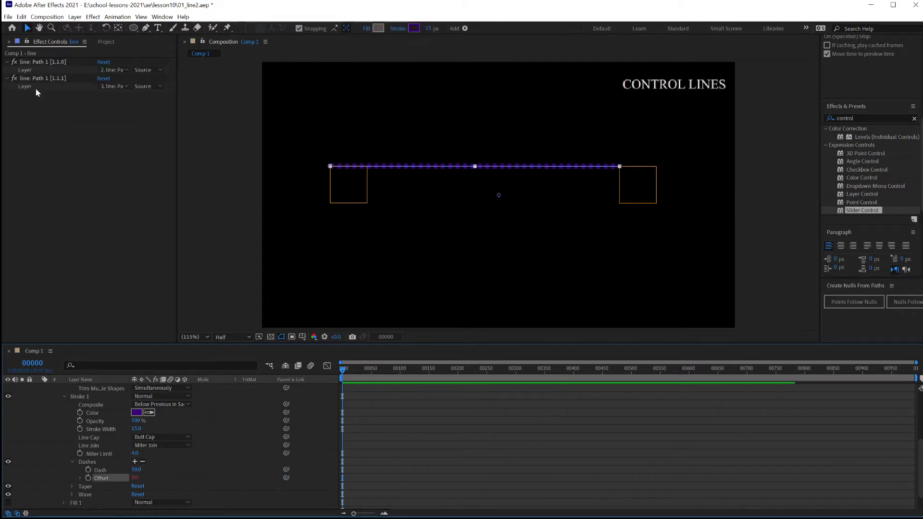
left_click(645, 87)
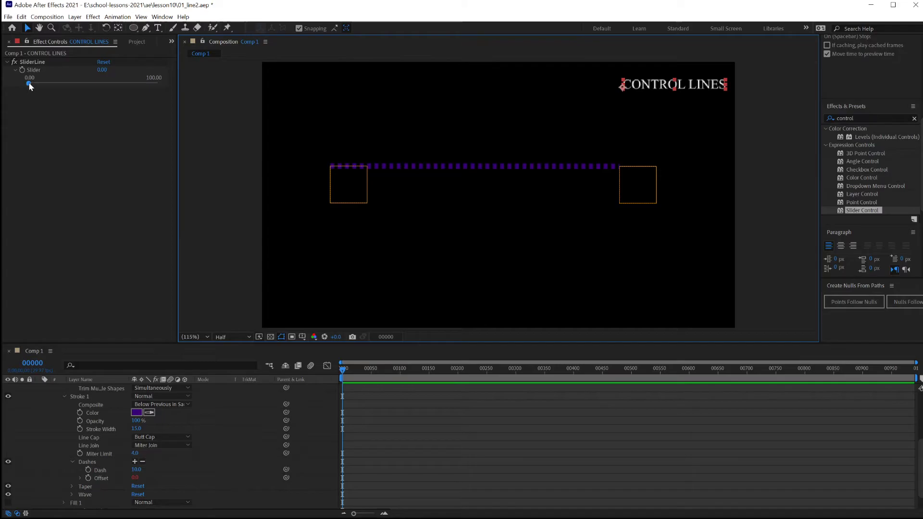
mouse_move(29, 82)
left_mouse_down()
mouse_move(126, 83)
mouse_move(28, 84)
left_mouse_up()
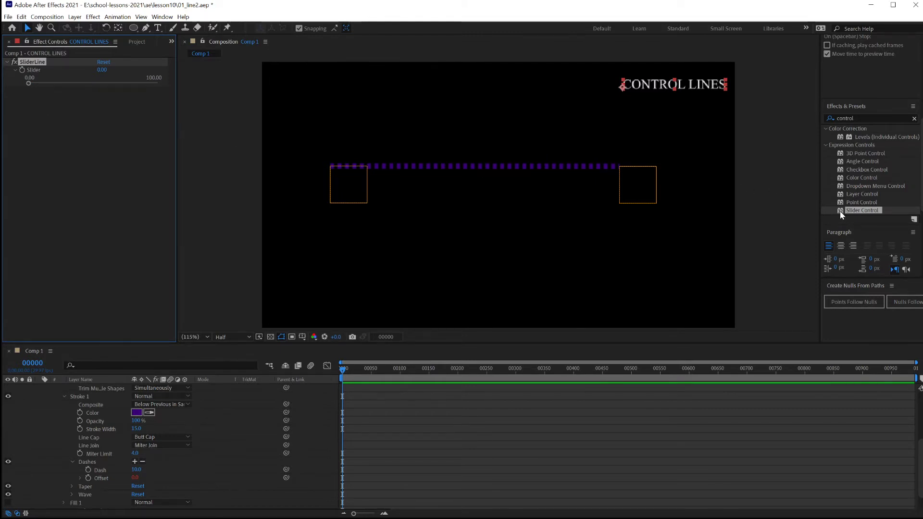
Add a second Slider Control to CONTROL LINES below SliderLine and name it SliderGrow
left_click_drag(842, 215, 88, 128)
left_click_drag(56, 160, 63, 153)
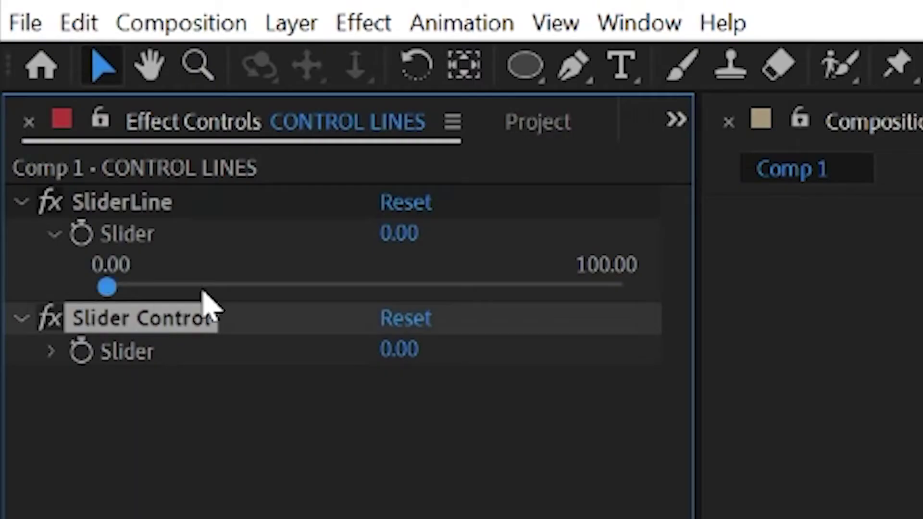
key("Return")
type("Slider")
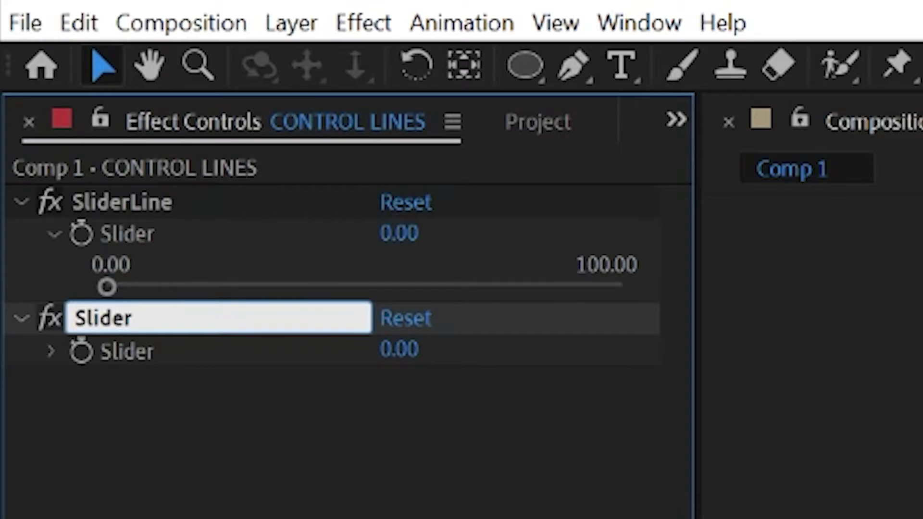
type("Gr")
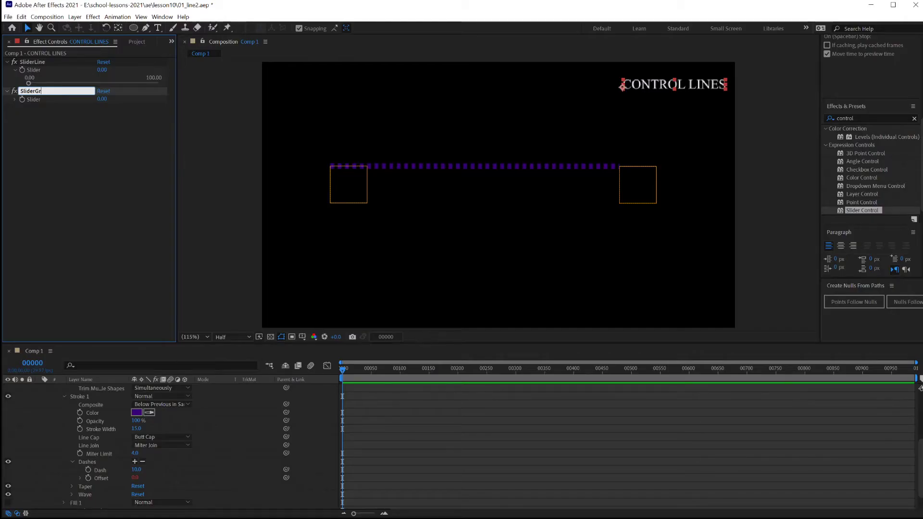
type("ow")
key("Return")
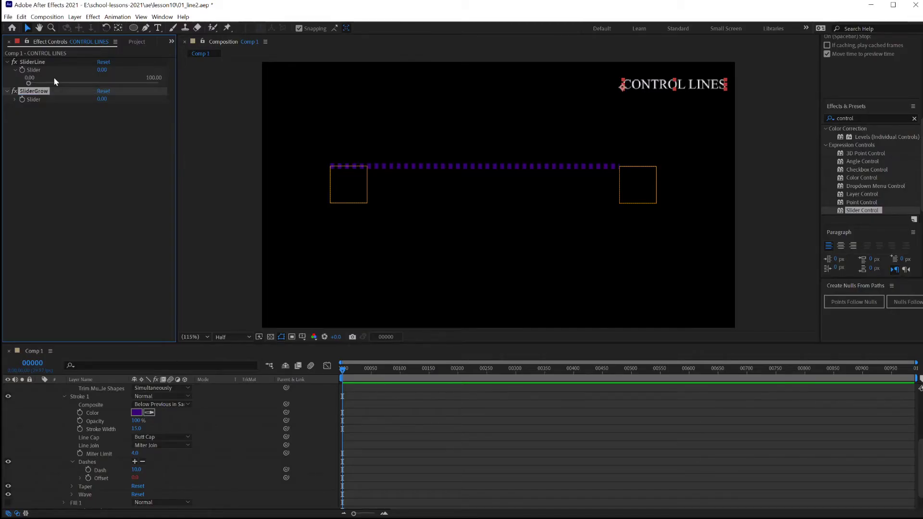
Link the line's Trim Paths End to SliderGrow, then raise the slider to 37.17 to test
scroll(230, 463, "up", 5)
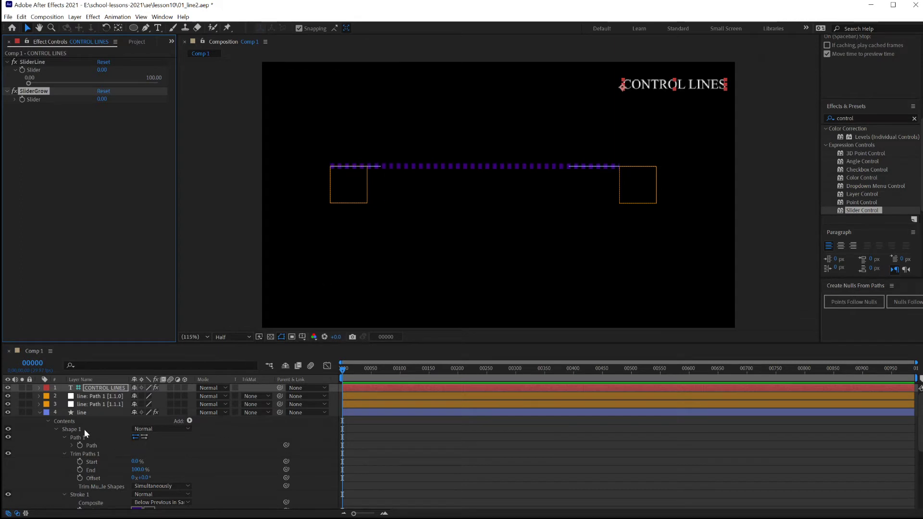
scroll(99, 439, "down", 1)
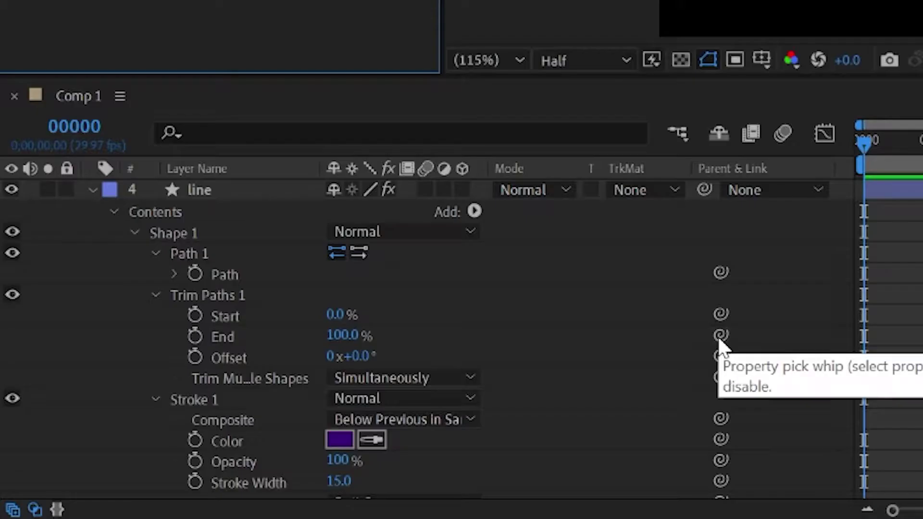
left_click_drag(720, 336, 30, 94)
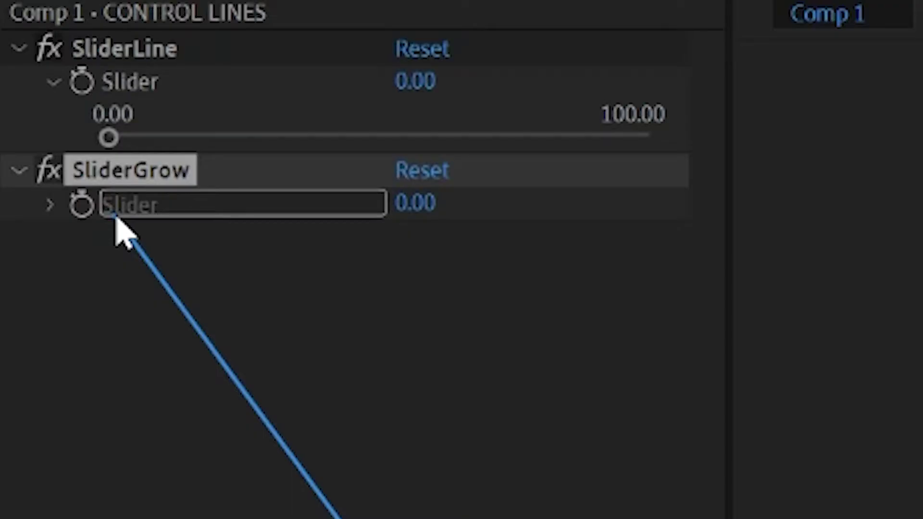
left_click_drag(116, 219, 117, 224)
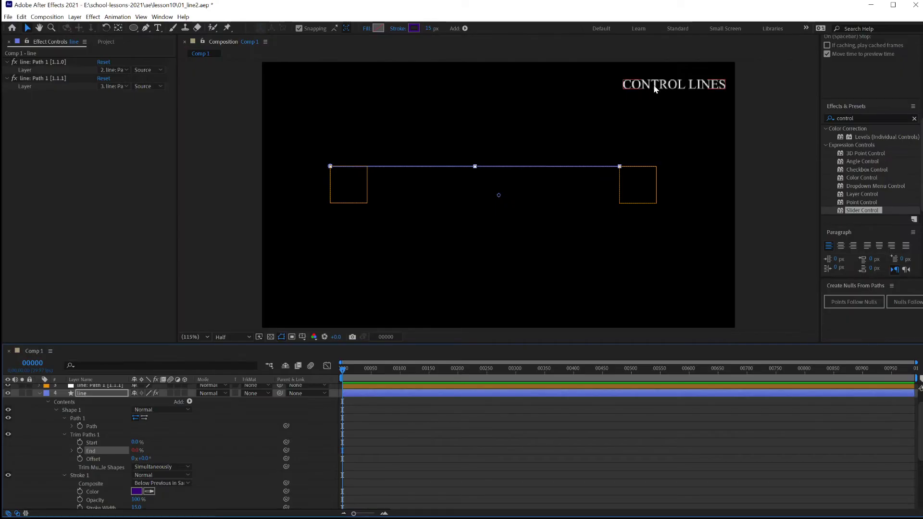
left_click(657, 84)
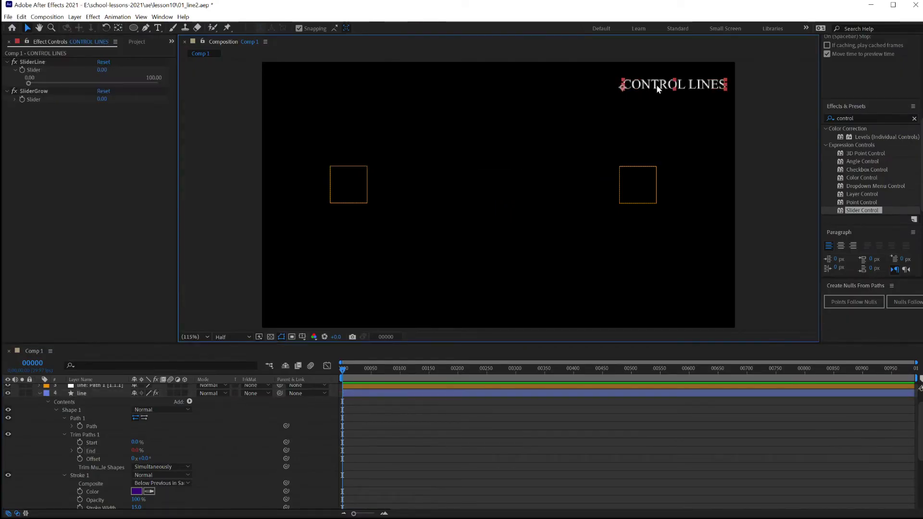
left_click(15, 99)
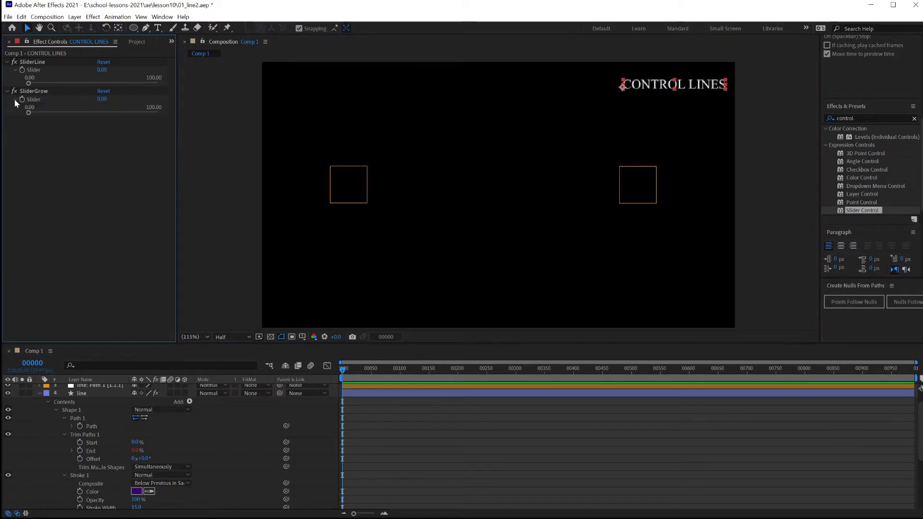
mouse_move(28, 112)
left_mouse_down()
mouse_move(164, 124)
mouse_move(28, 116)
mouse_move(145, 121)
mouse_move(19, 124)
mouse_move(124, 128)
left_mouse_up()
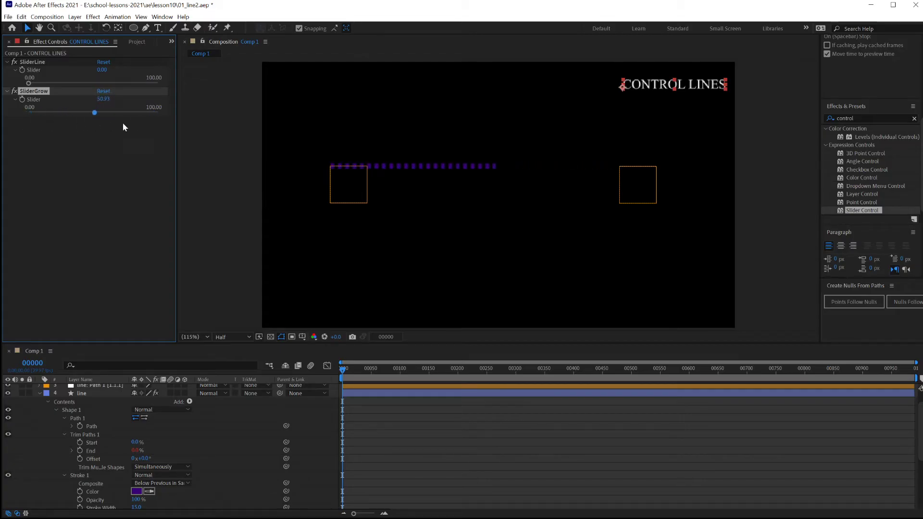
Keyframe the left square's Position so it moves down and right by frame 131
key("ctrl+z")
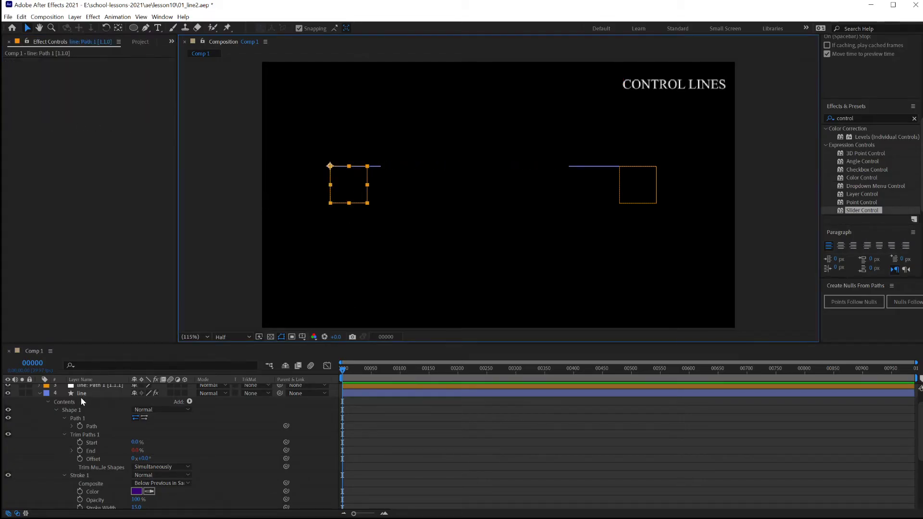
scroll(80, 396, "up", 2)
left_click(39, 412)
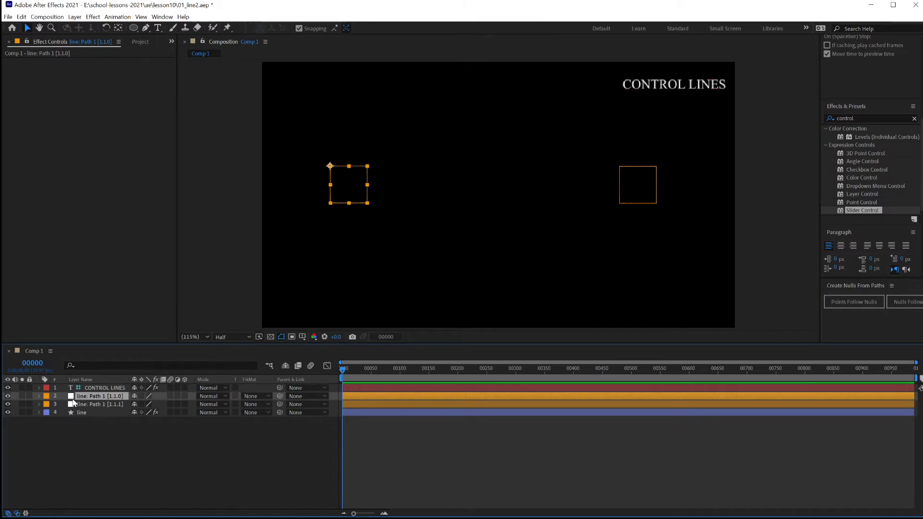
key("alt+shift+p")
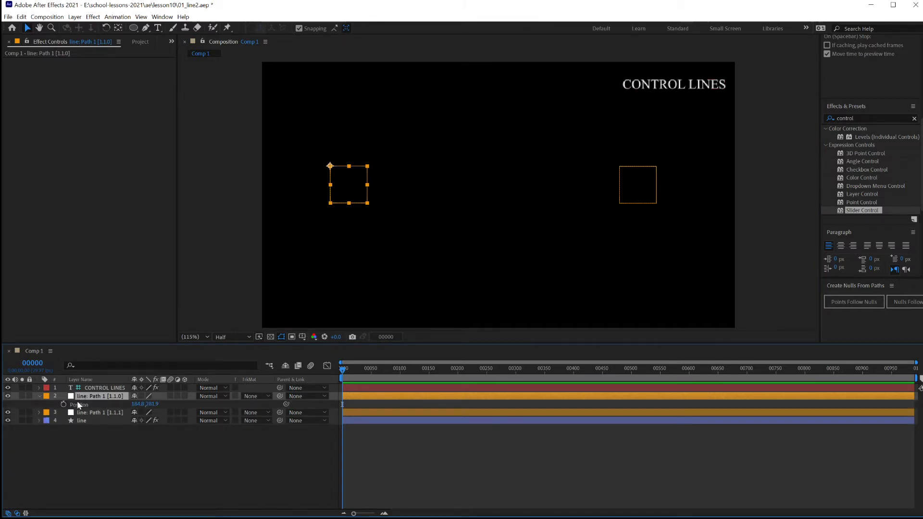
left_click_drag(344, 368, 418, 370)
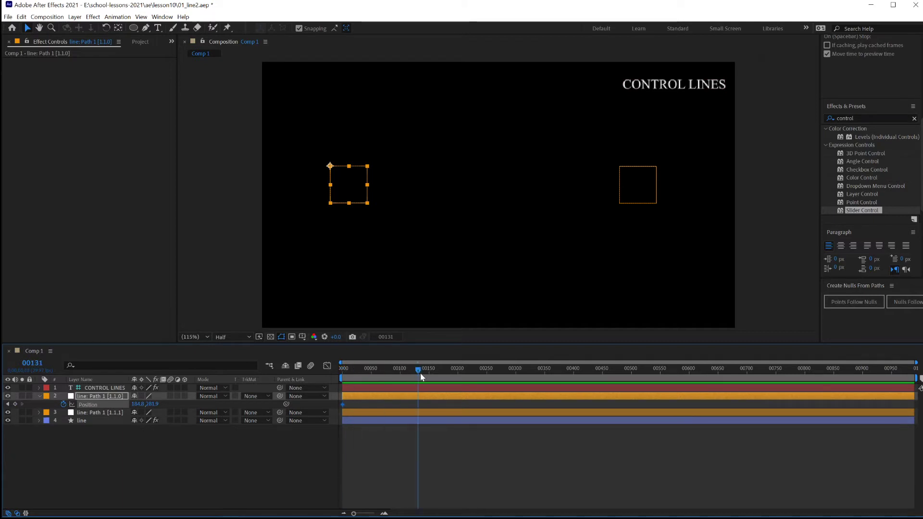
left_click_drag(359, 169, 403, 250)
left_click(420, 368)
left_click_drag(420, 368, 344, 368)
Keyframe SliderGrow from 0 at frame 0 toward 100 at frame 131, then preview the growing line
left_click(663, 89)
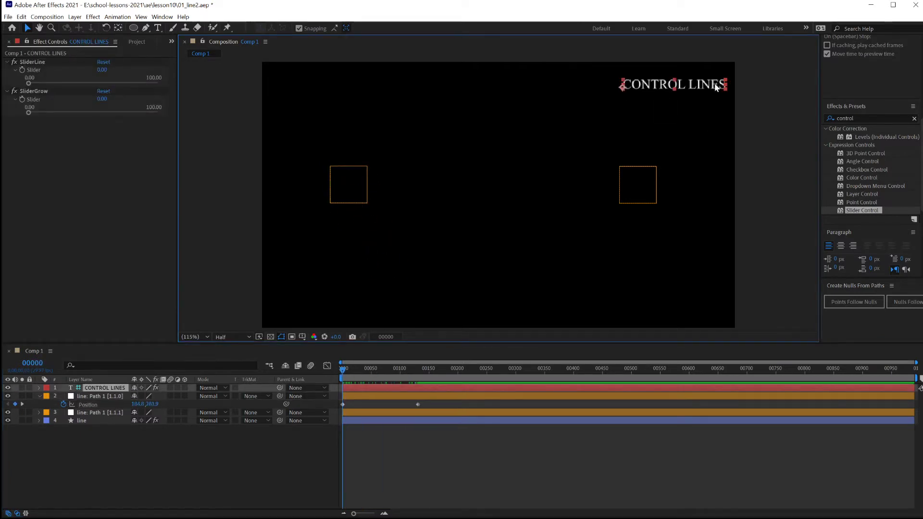
left_click(21, 99)
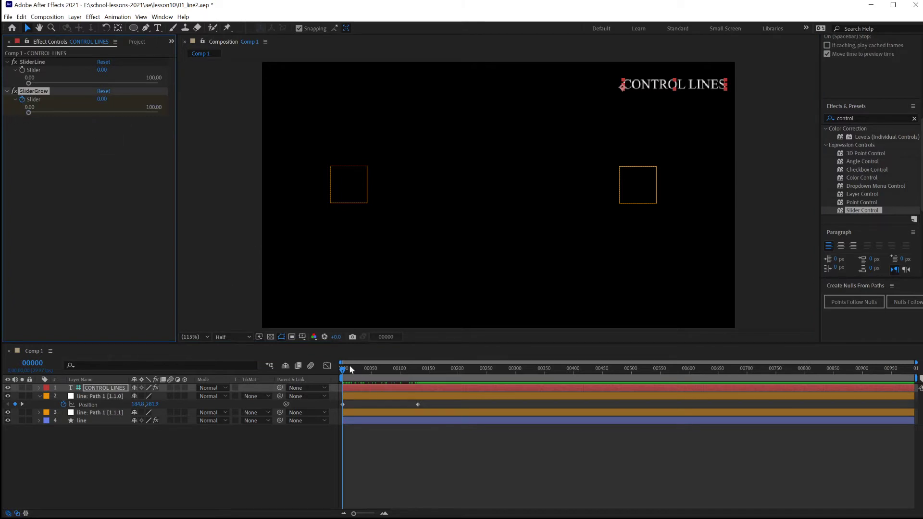
left_click_drag(350, 369, 420, 372)
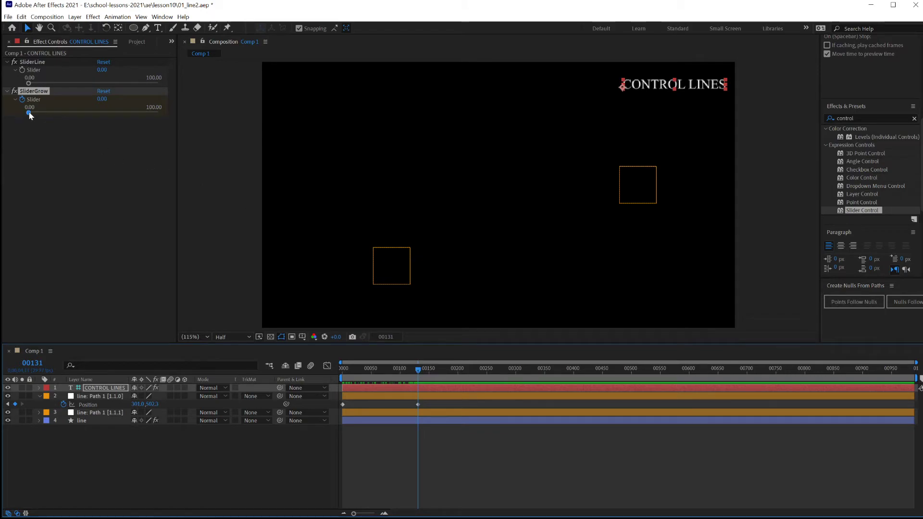
left_click_drag(28, 115, 158, 124)
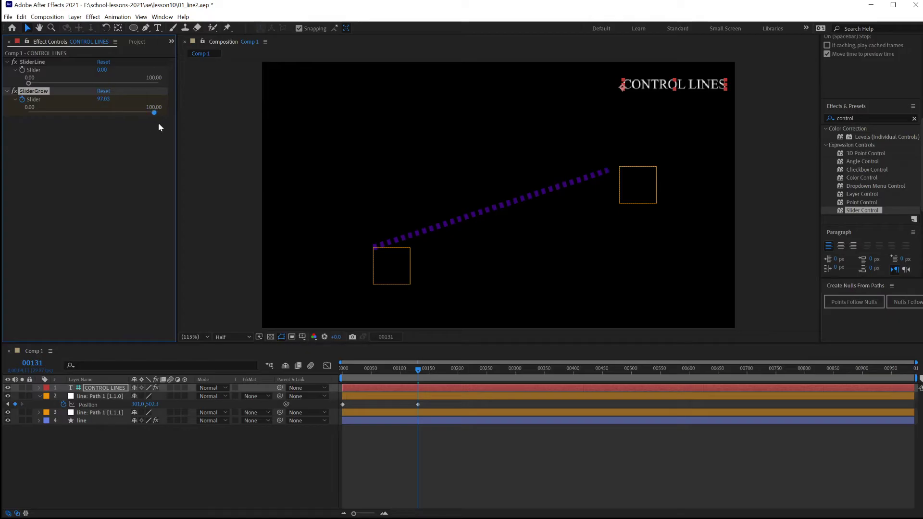
key("space")
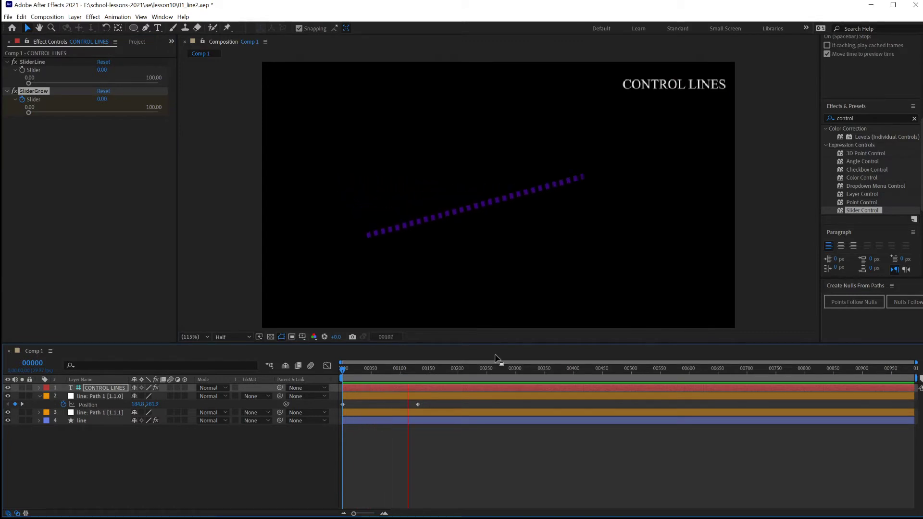
key("space")
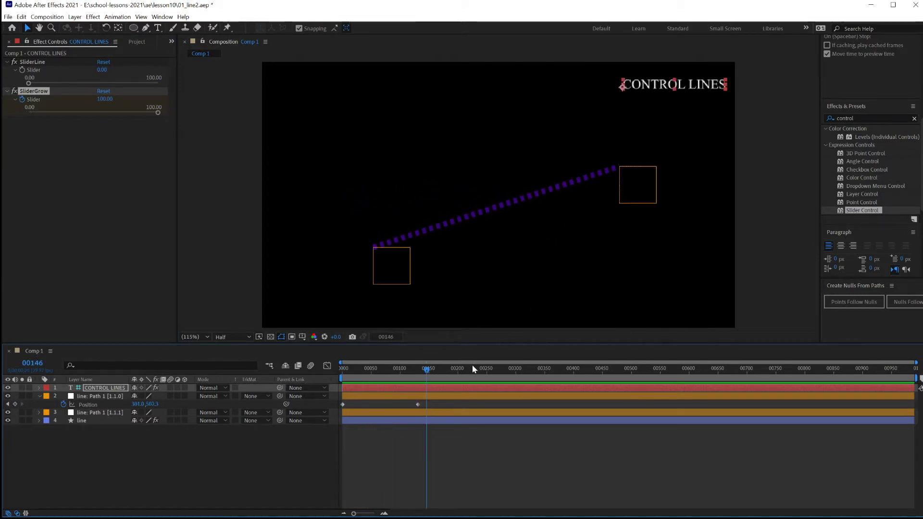
left_click_drag(425, 378, 391, 379)
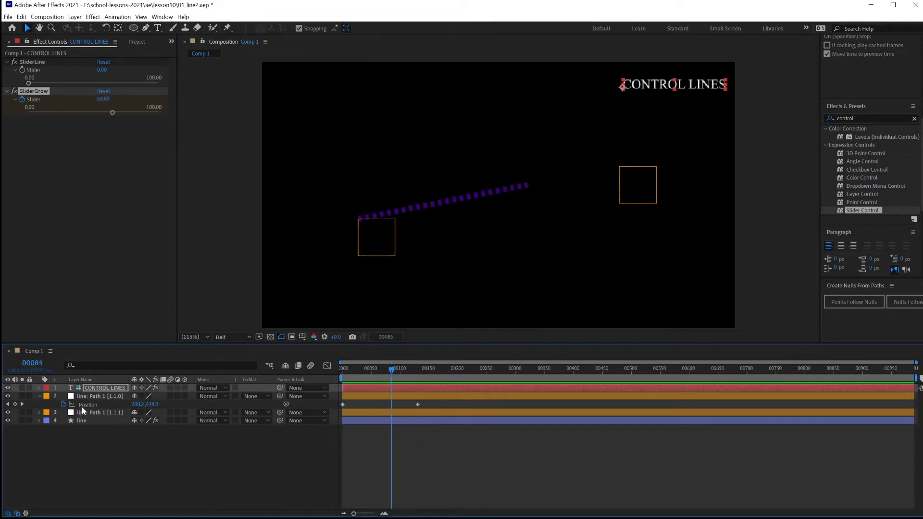
Show the line layer's modified properties with U and reverse Path 1's direction
left_click(84, 422)
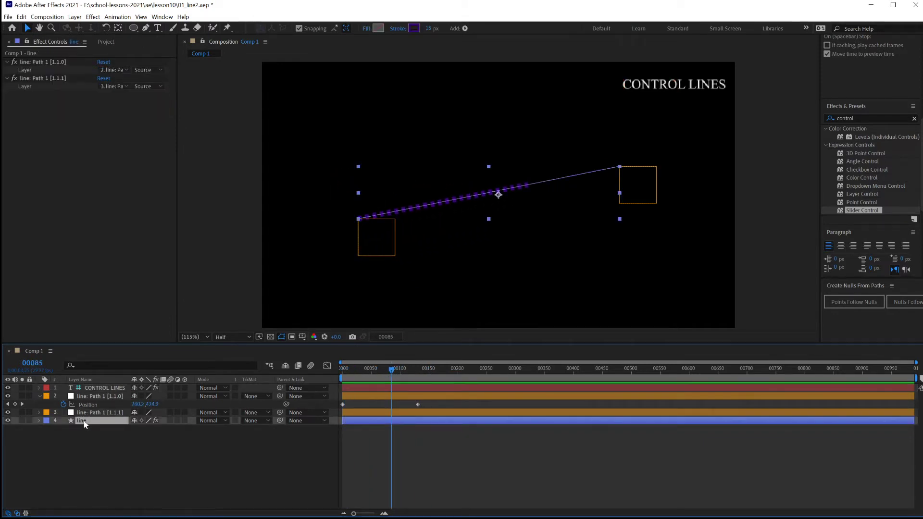
key("u")
key("u")
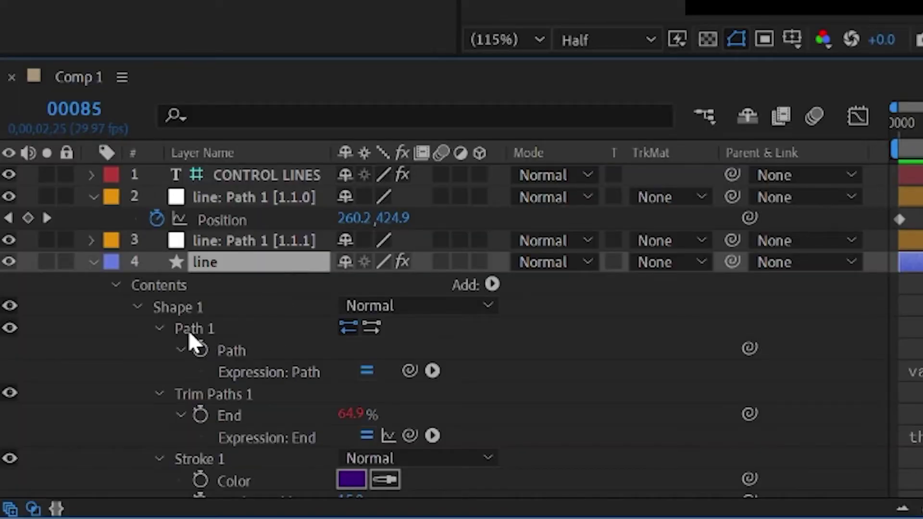
left_click(371, 330)
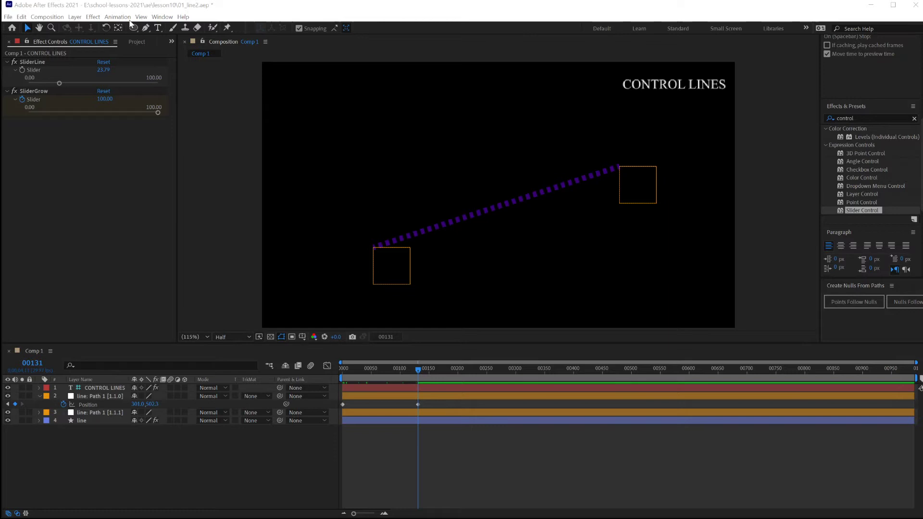
Create a new composition named nodes
left_click(48, 16)
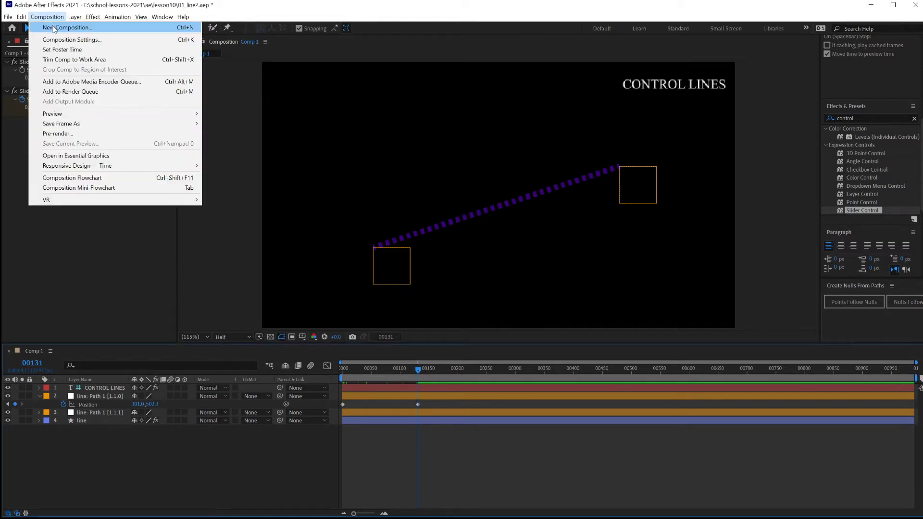
left_click(53, 28)
type("nodes")
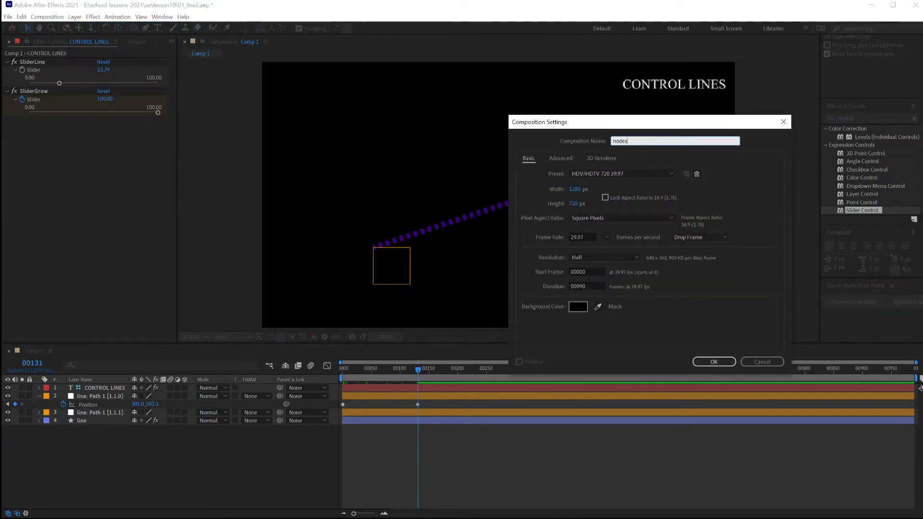
key("Return")
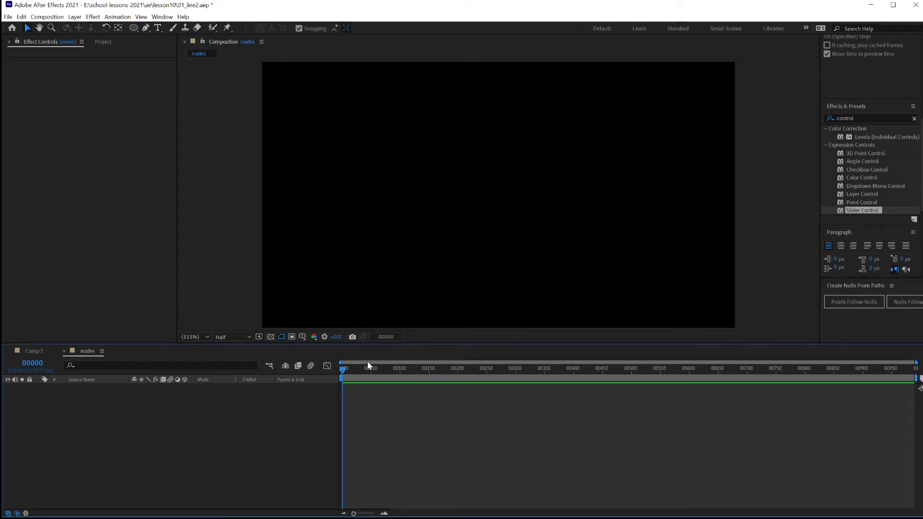
Create a 400 × 400 composition named nodeobject
left_click(47, 17)
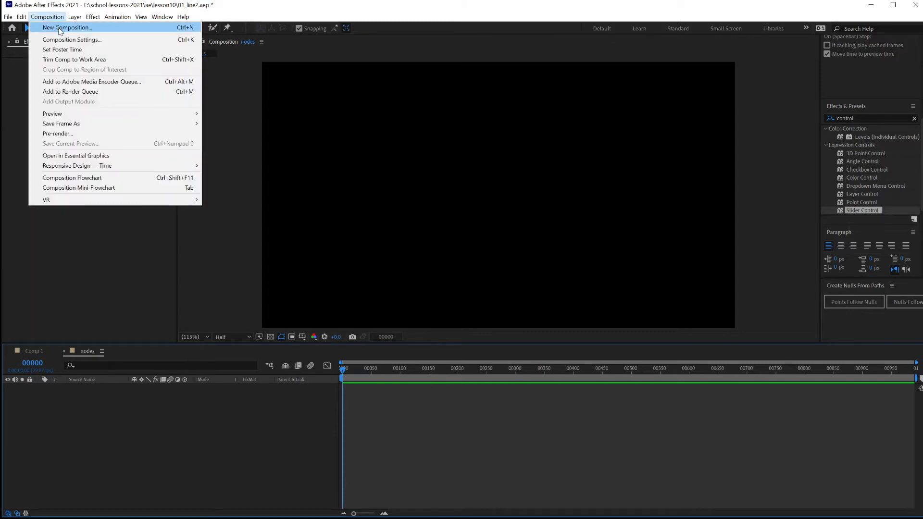
left_click(60, 28)
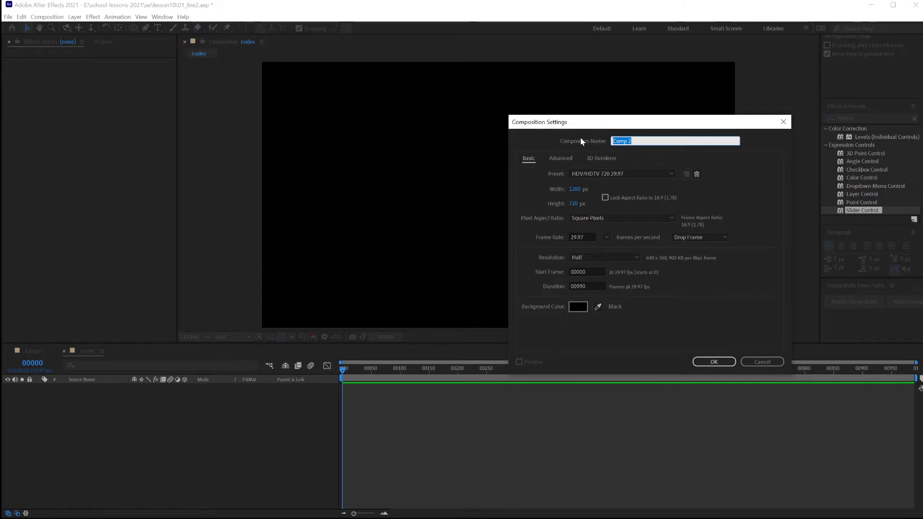
type("nodeobject")
left_click(575, 189)
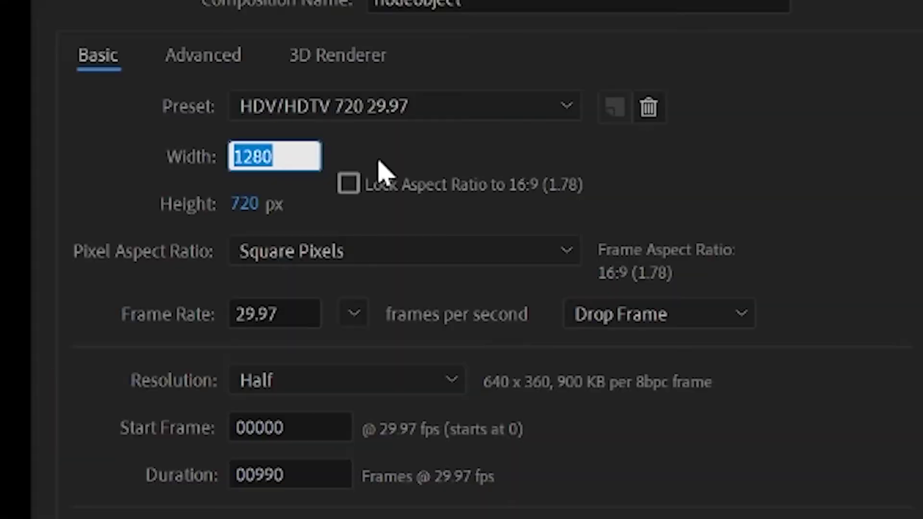
type("400")
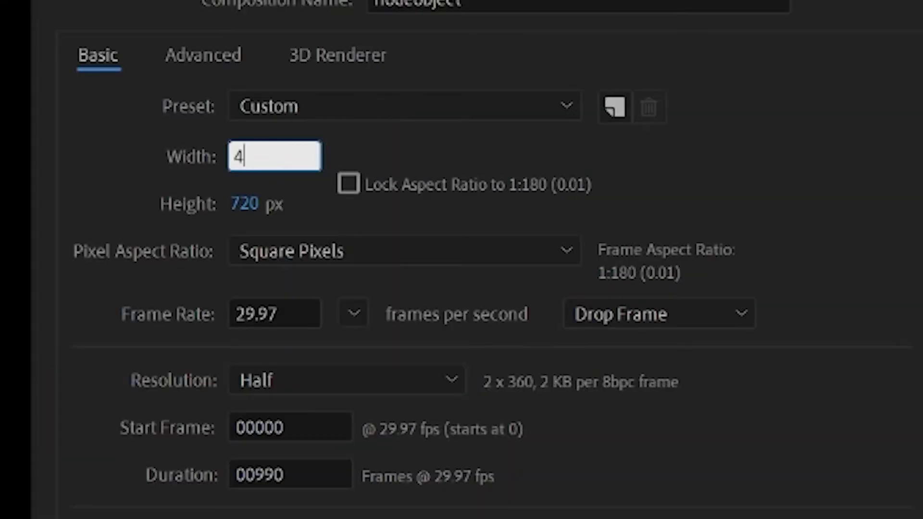
key("Tab")
type("400")
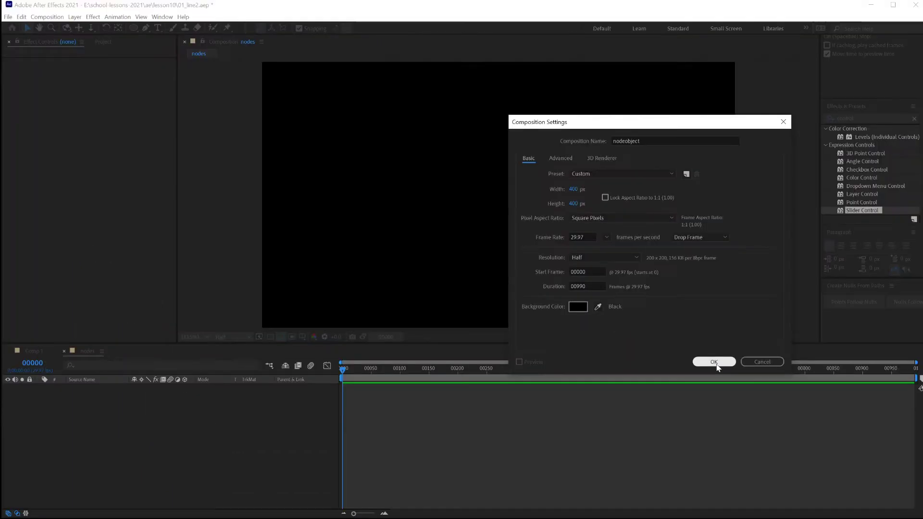
left_click(715, 364)
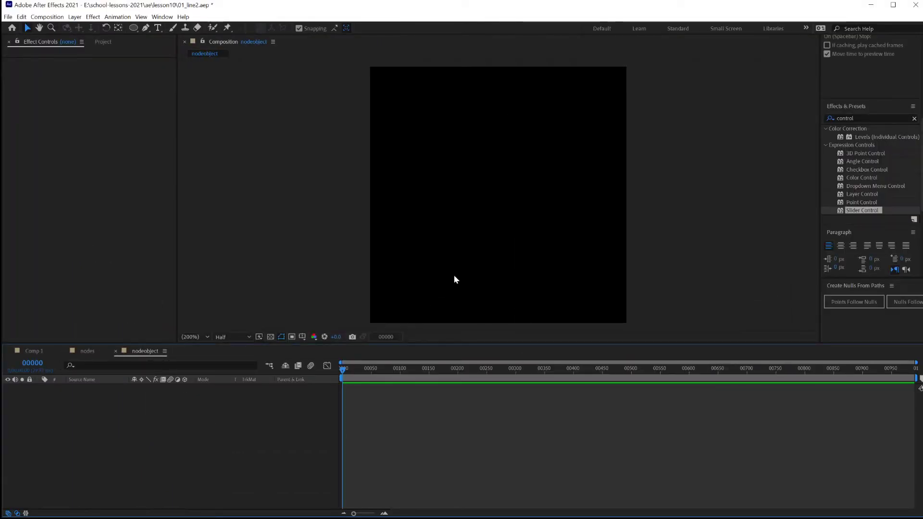
right_click(91, 413)
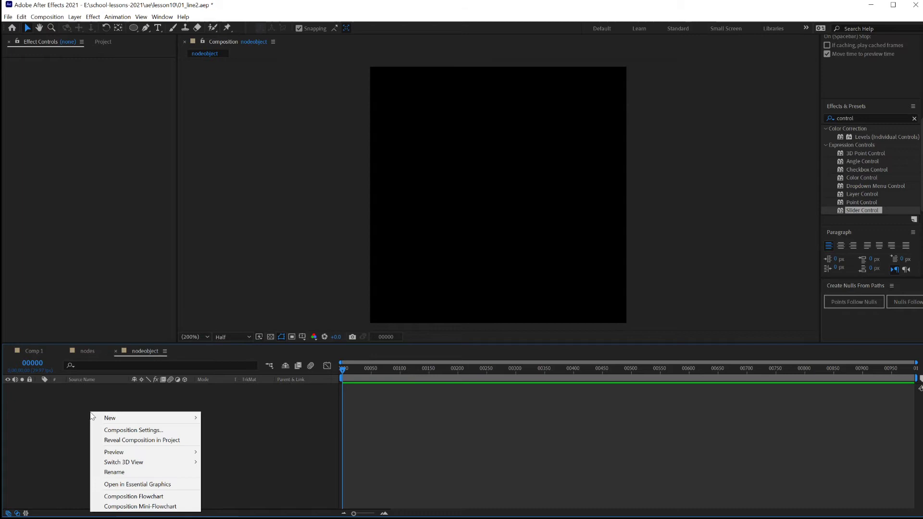
left_click(68, 411)
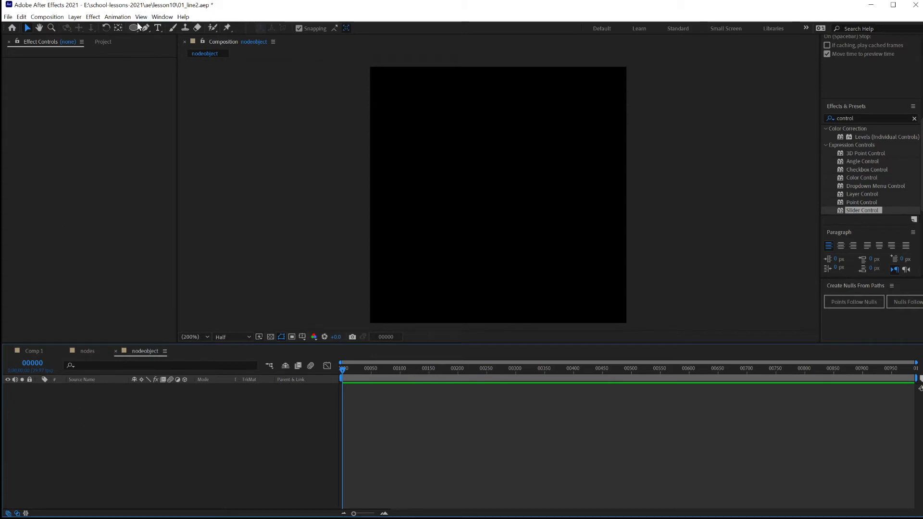
Draw a rectangle covering the whole nodeobject comp with a solid purple fill
left_click_drag(135, 28, 165, 35)
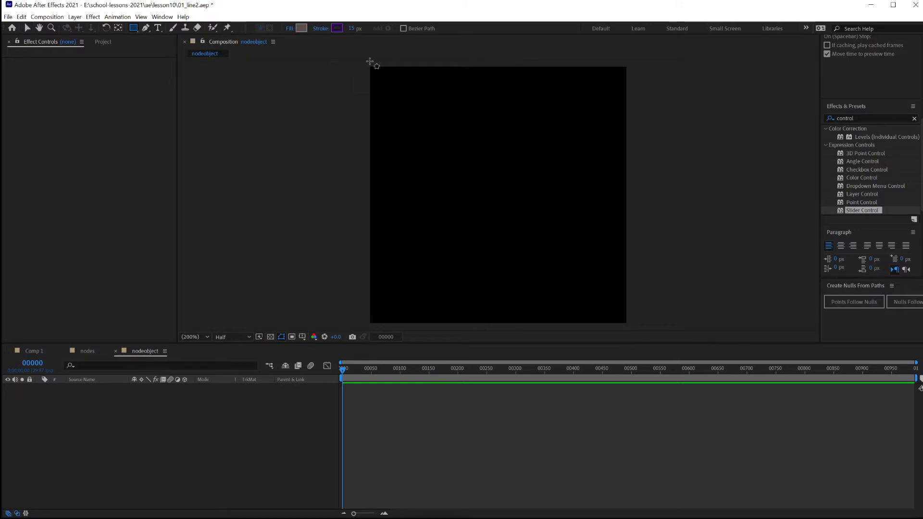
left_click_drag(369, 61, 628, 325)
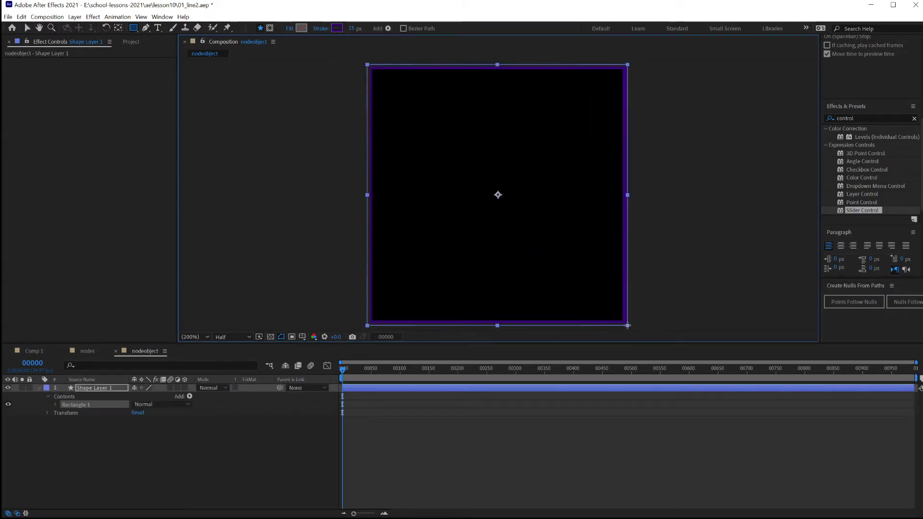
left_click(292, 29)
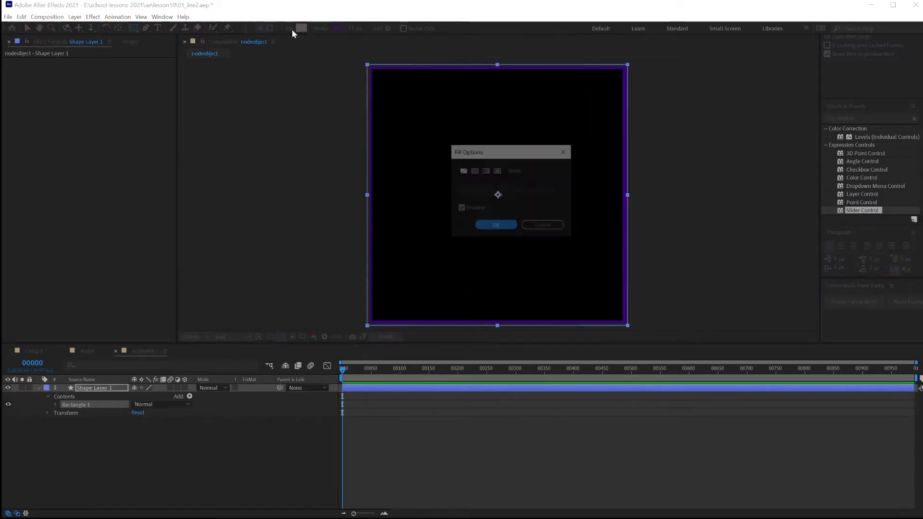
left_click(474, 171)
left_click(495, 225)
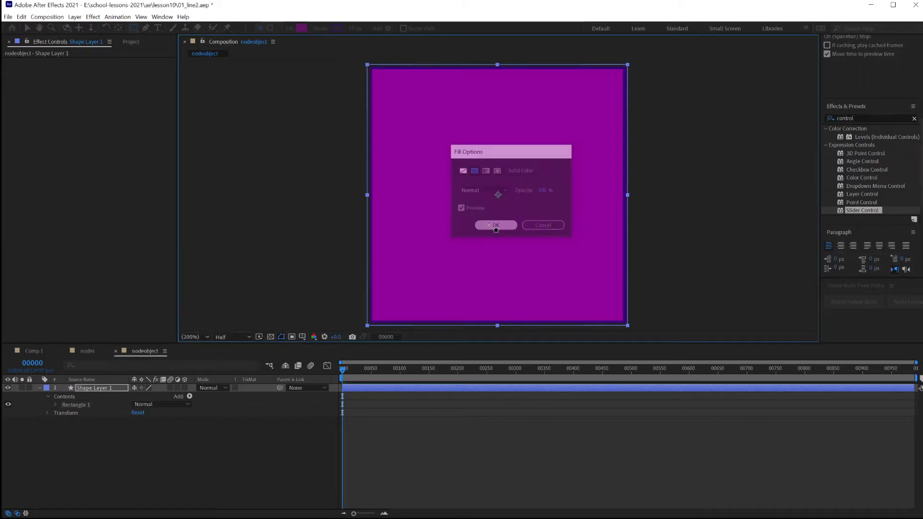
Set the rectangle's stroke to None and return to the nodes composition
left_click(335, 29)
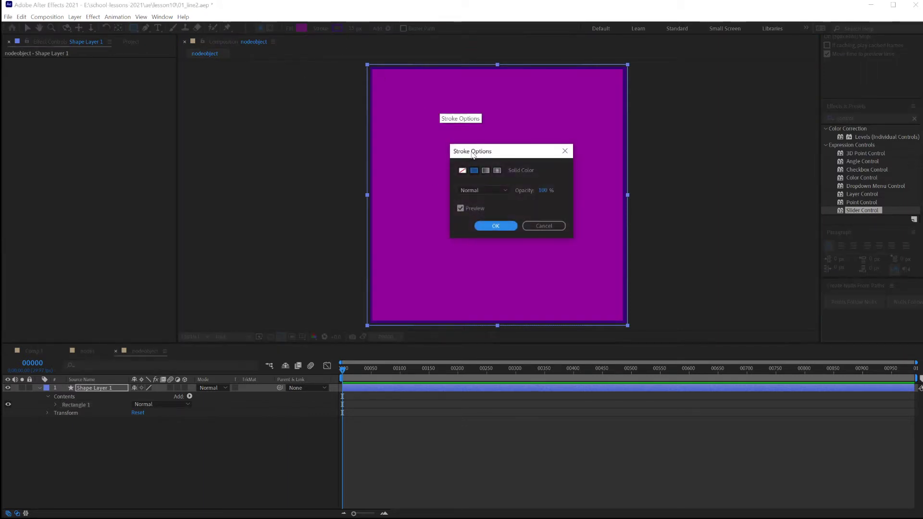
left_click(462, 170)
left_click(495, 226)
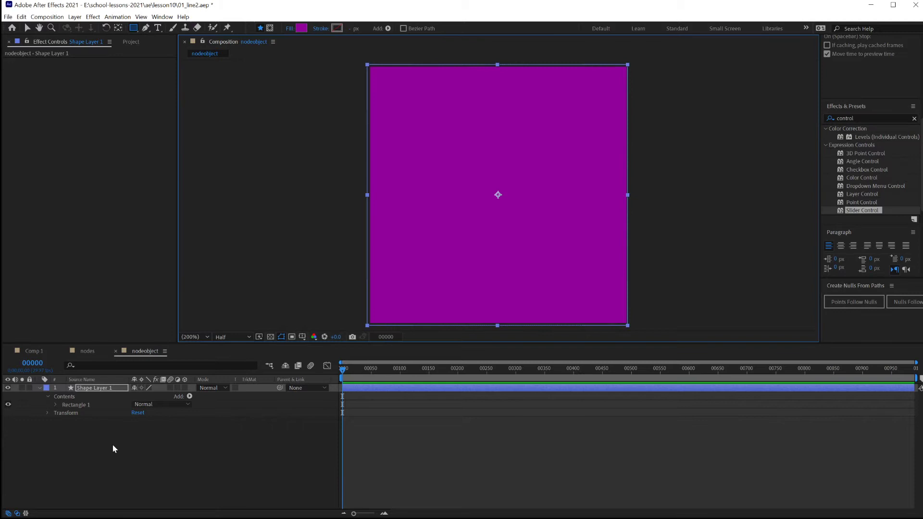
left_click(108, 445)
left_click(86, 352)
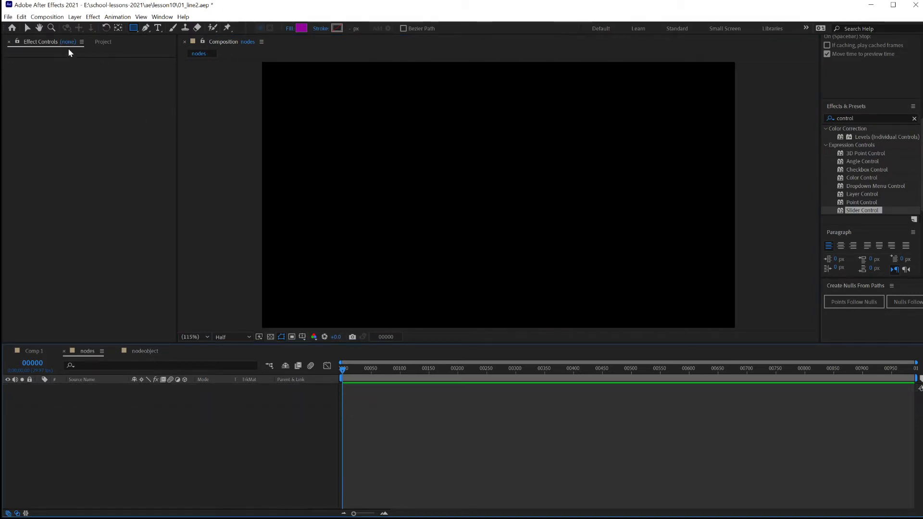
Place the nodeobject composition as a layer in the nodes timeline
left_click(100, 42)
left_click_drag(34, 139, 91, 452)
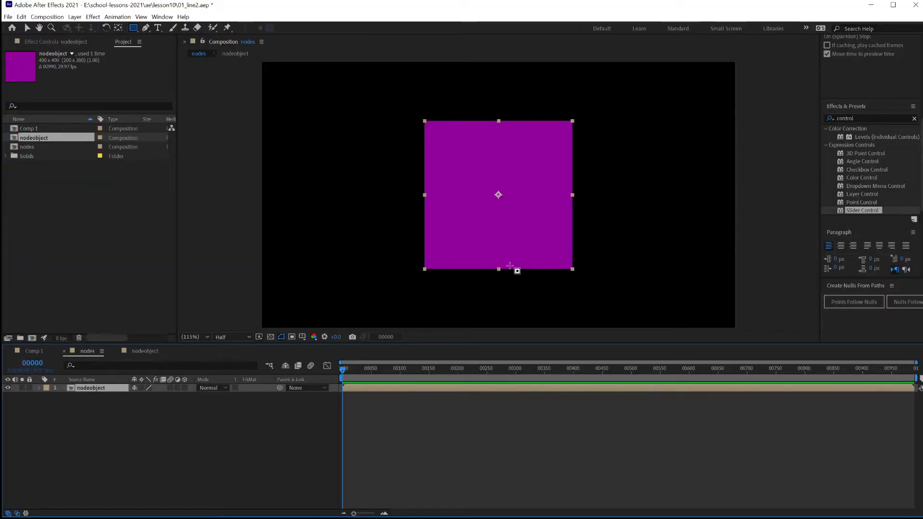
left_click(27, 27)
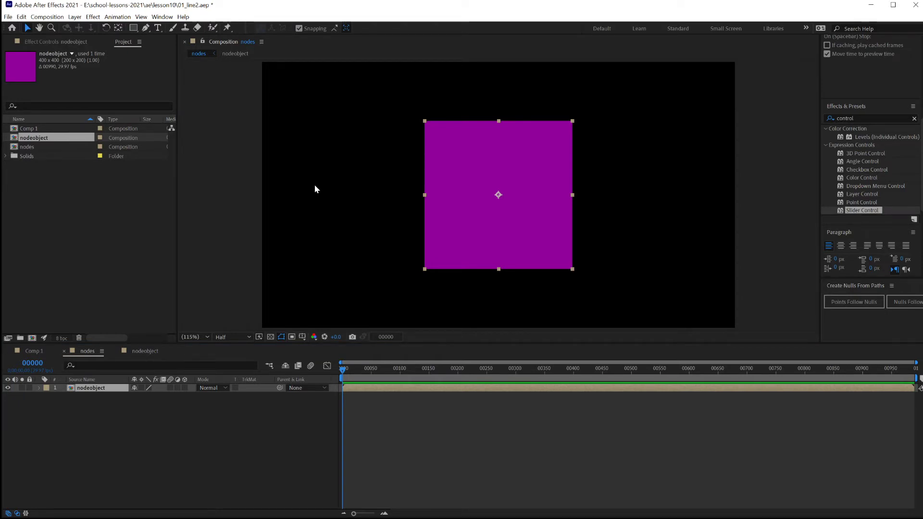
Draw an elliptical mask on the nodeobject layer to make a purple circle
left_click(132, 29)
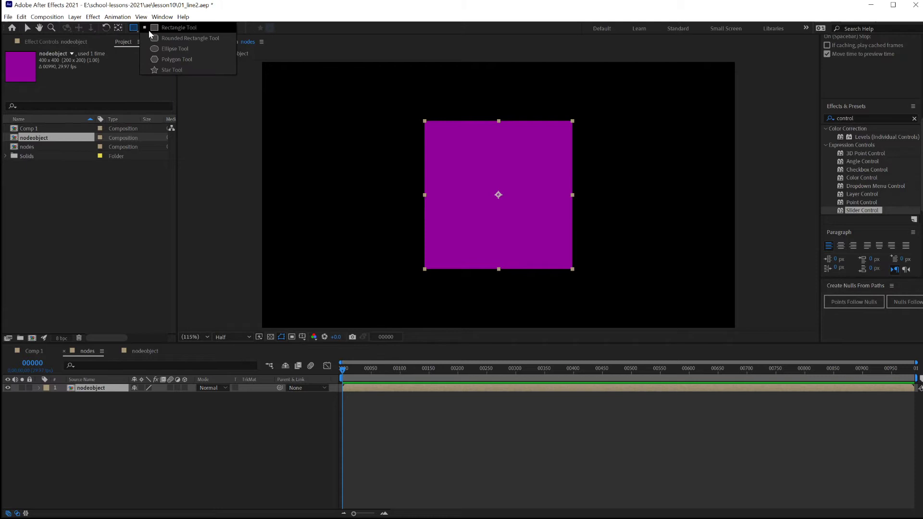
left_click(166, 49)
left_click_drag(453, 163, 537, 249)
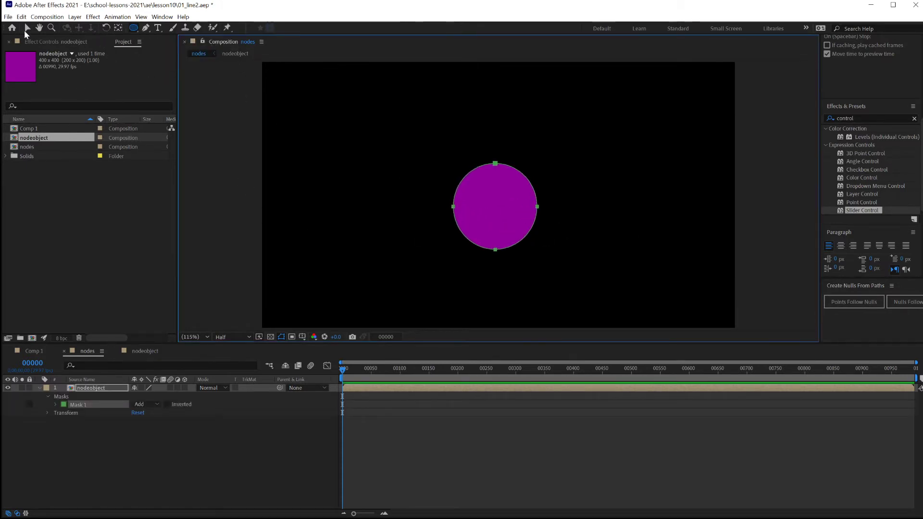
In Illustrator, select the whole thought-bubble cloud path for reuse in After Effects
key("v")
key("alt+Tab")
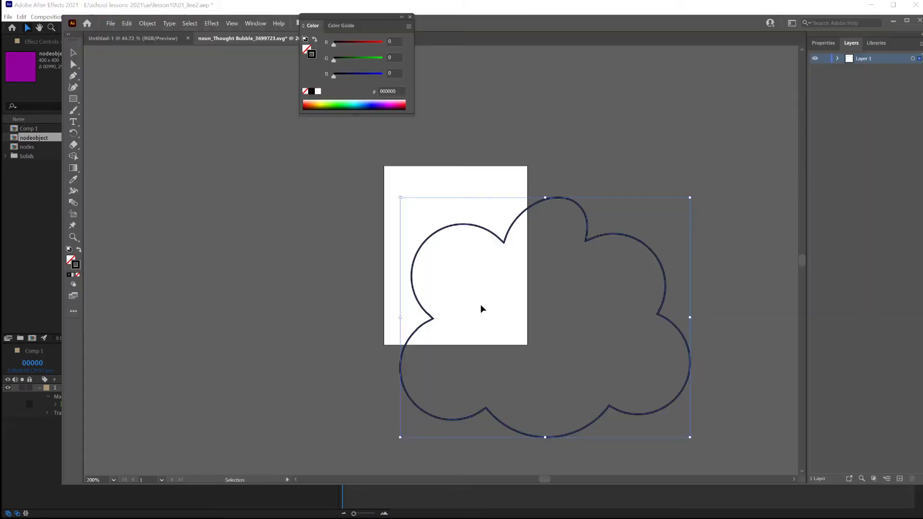
key("a")
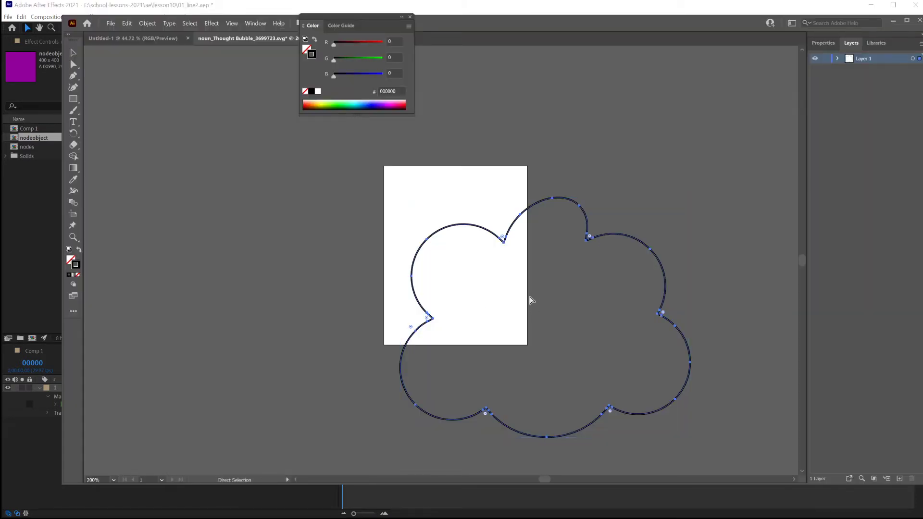
key("v")
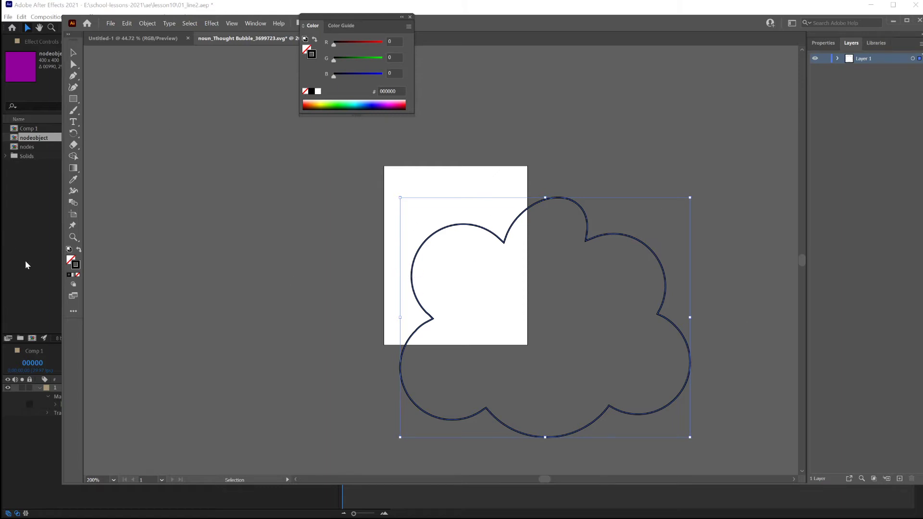
key("alt+Tab")
Paste the Illustrator cloud outline into the nodeobject layer's Mask 1 Path
left_click(68, 406)
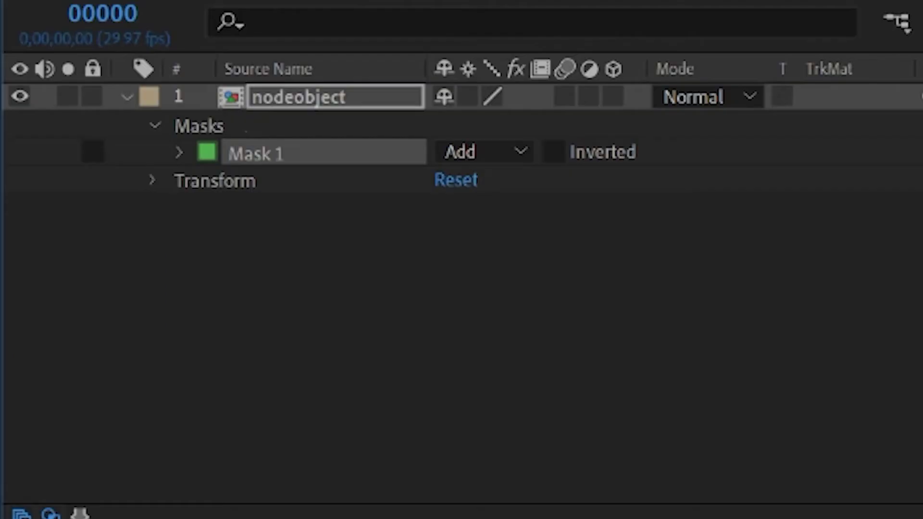
left_click(179, 153)
left_click(296, 189)
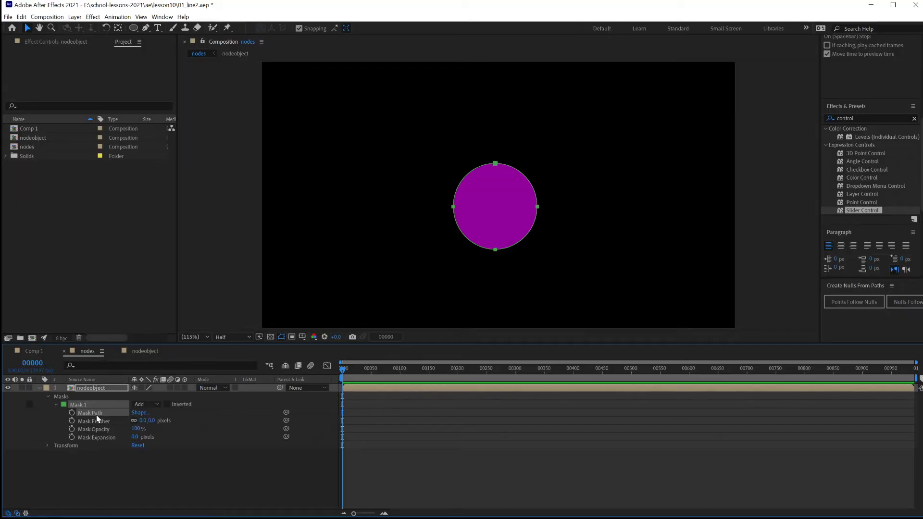
key("ctrl+v")
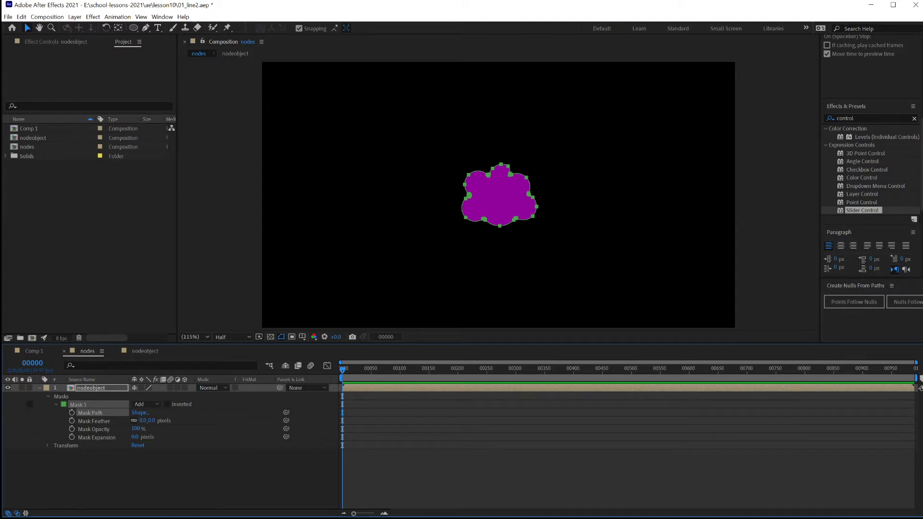
key("alt+Tab")
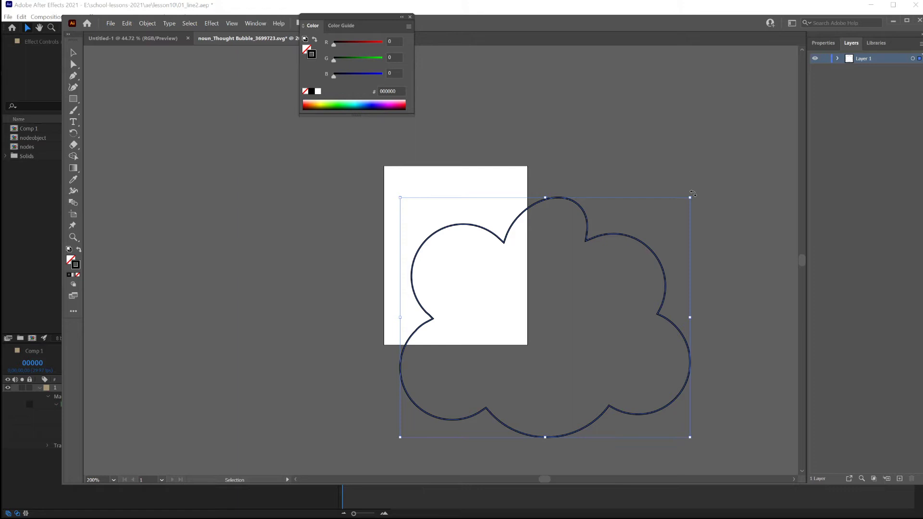
Scale up the thought-bubble outline in Illustrator and paste it into the mask path
left_click_drag(692, 197, 769, 111)
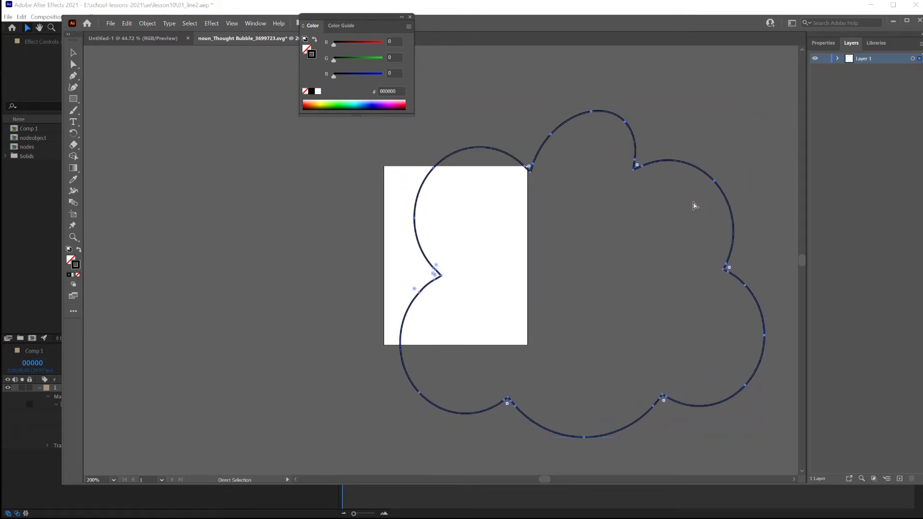
left_click(60, 11)
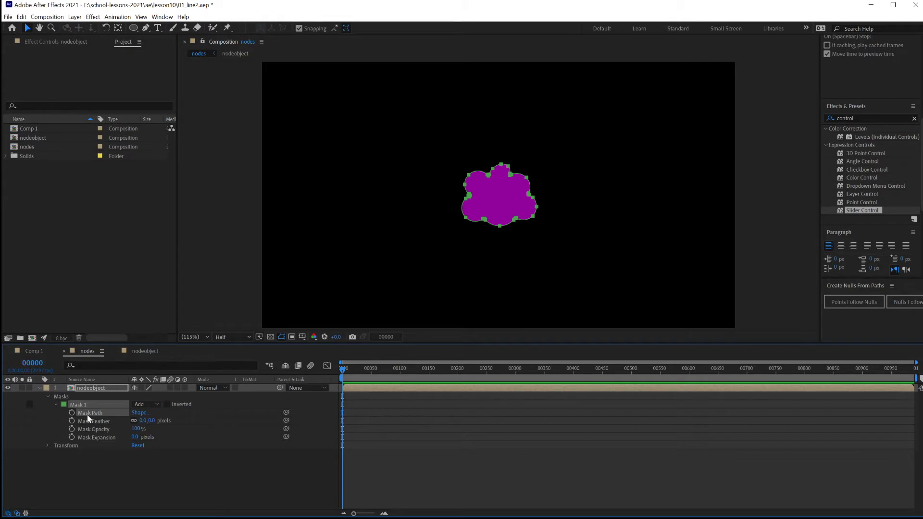
key("ctrl+v")
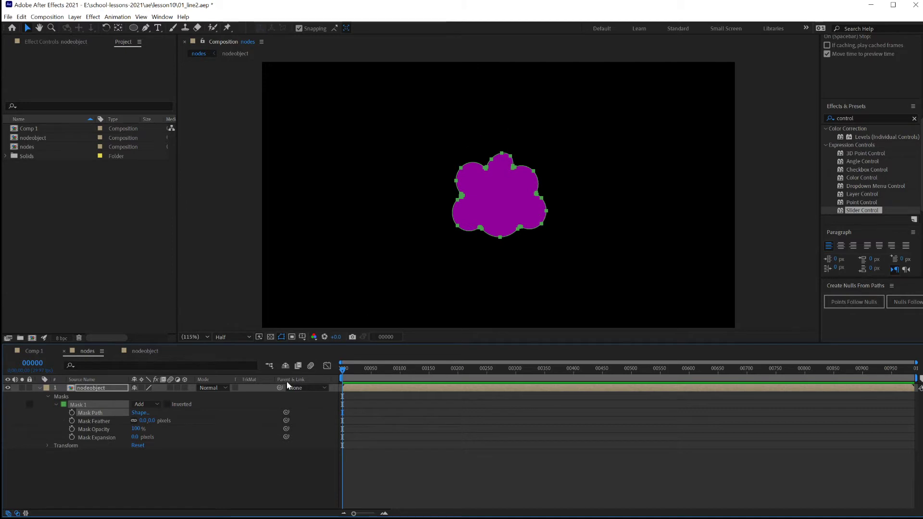
Back in Illustrator, reselect the entire cloud outline
key("alt+Tab")
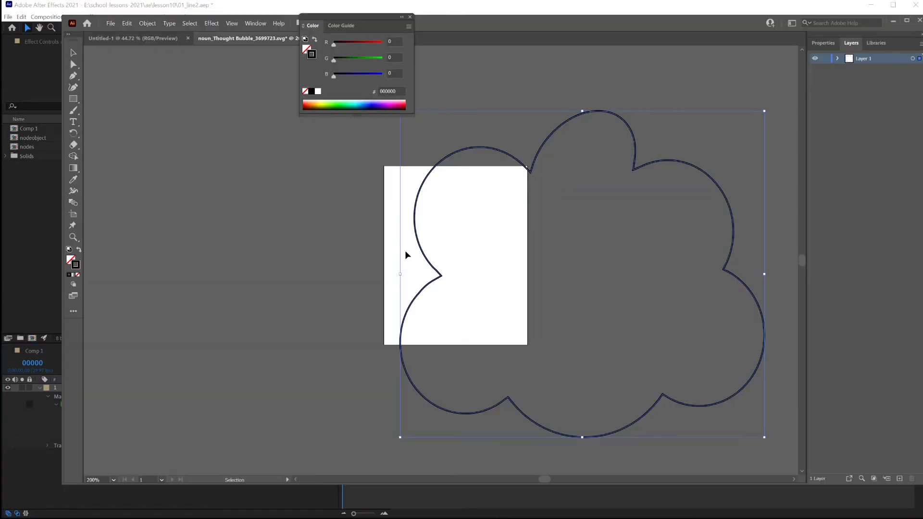
left_click(315, 248)
key("a")
key("v")
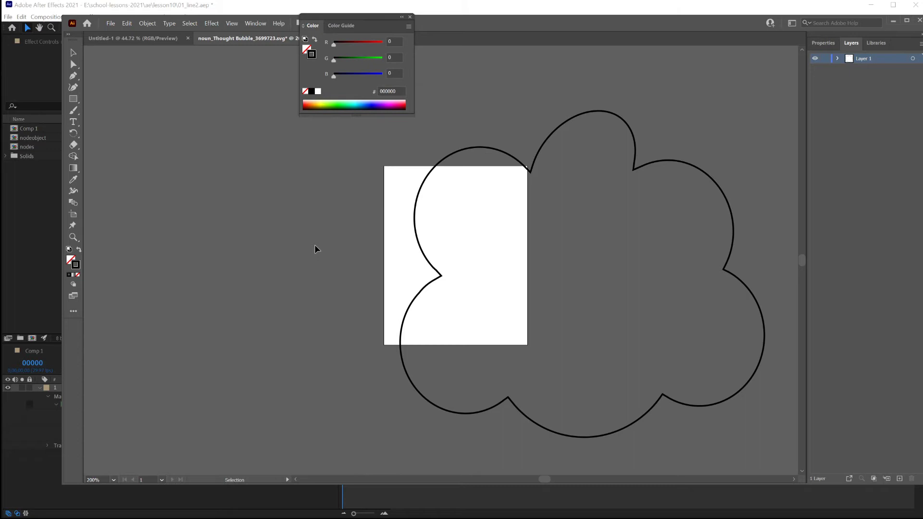
key("ctrl+a")
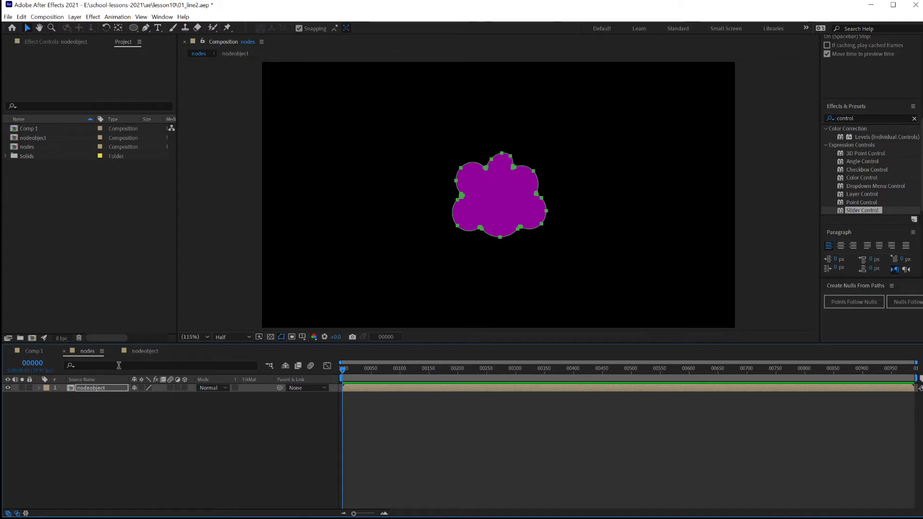
Inside nodeobject, add a white 'HAPPY' text layer centred on the purple square
double_click(67, 389)
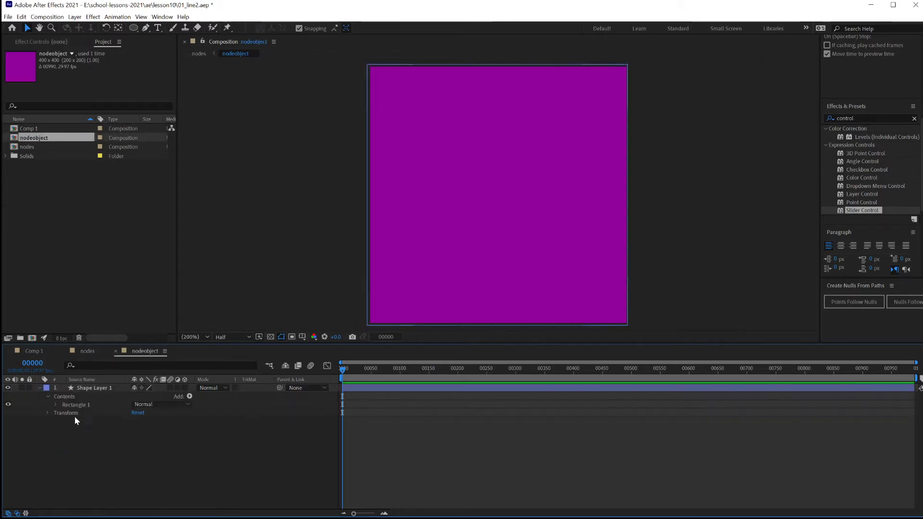
left_click(41, 387)
left_click(158, 28)
left_click(456, 189)
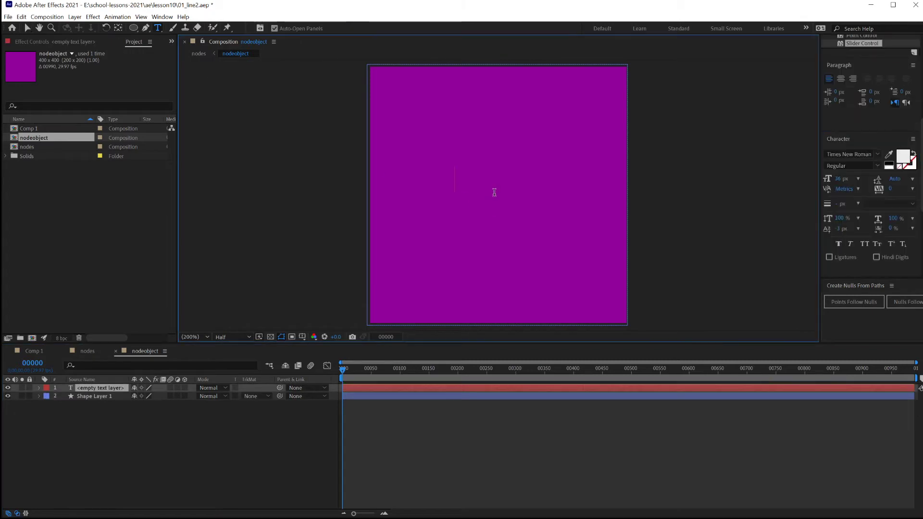
type("HAPPY")
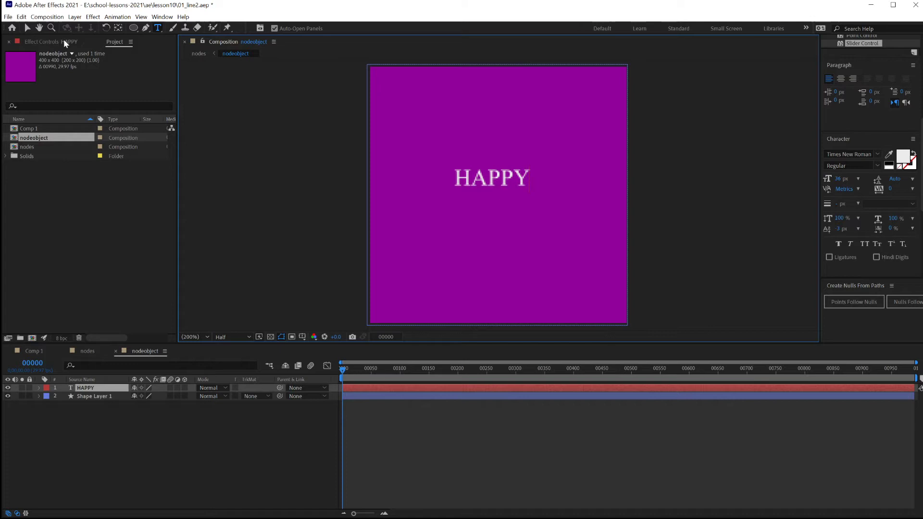
left_click(27, 28)
left_click(520, 181)
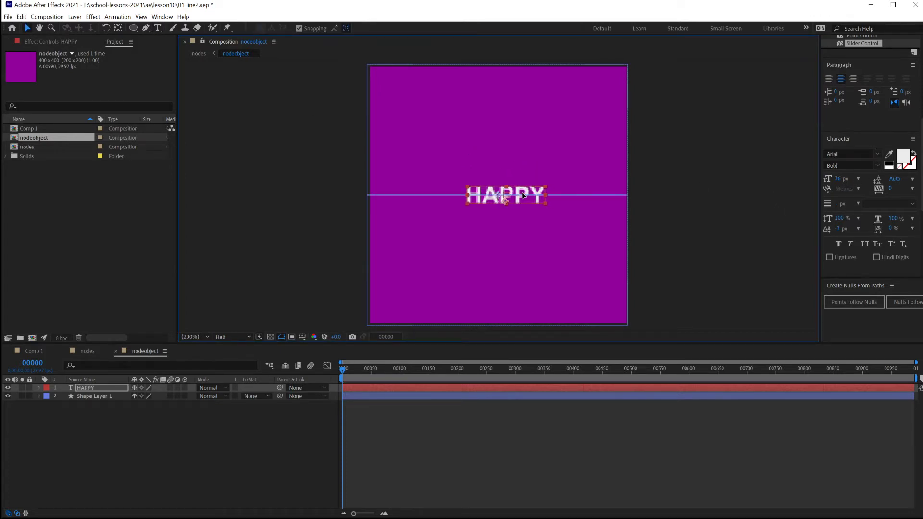
left_click_drag(511, 203, 504, 203)
Add a SCALE text layer near the top-right corner of the nodes composition
left_click(85, 351)
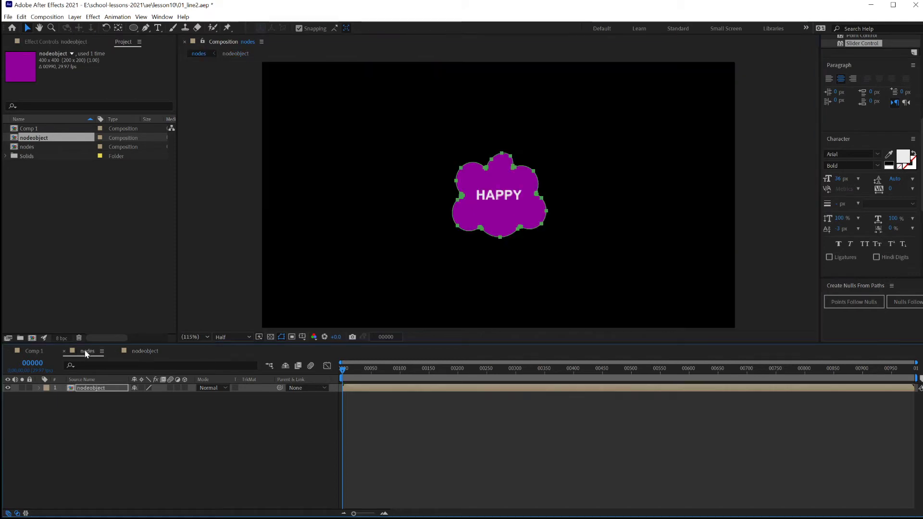
left_click(288, 412)
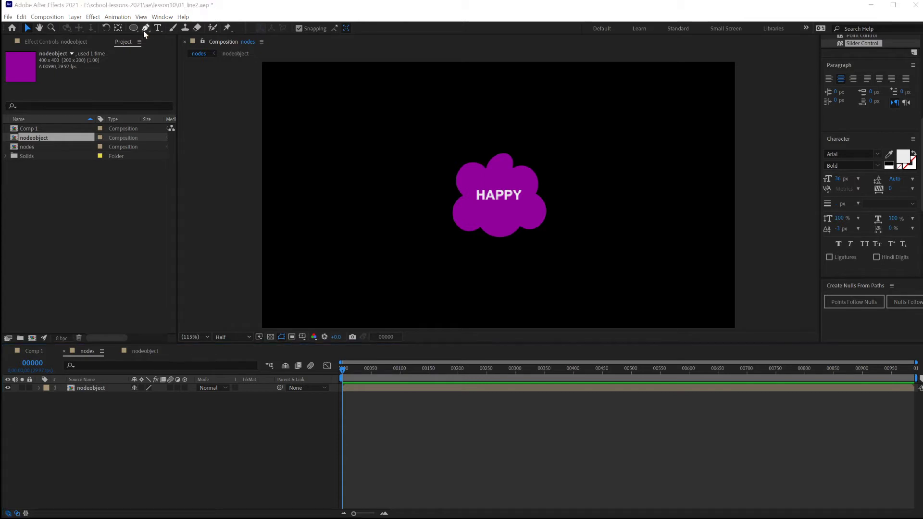
left_click(157, 28)
left_click(628, 91)
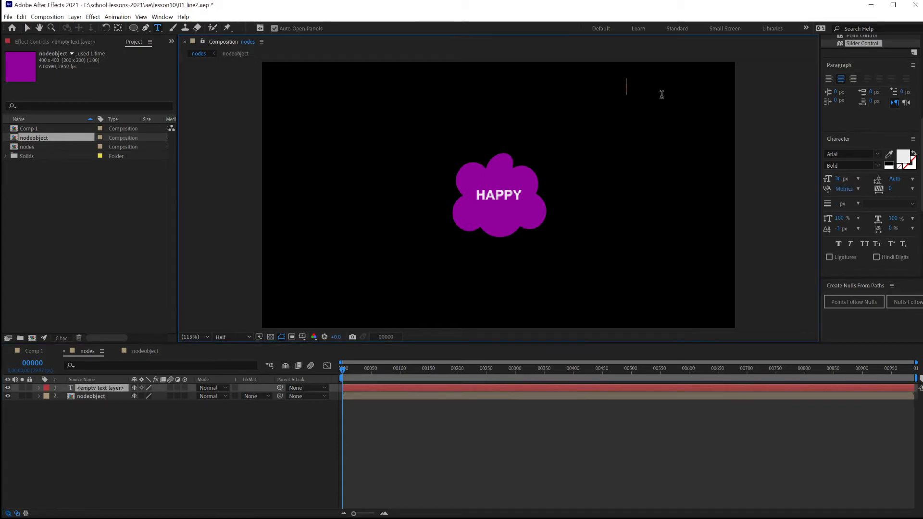
type("SCALE")
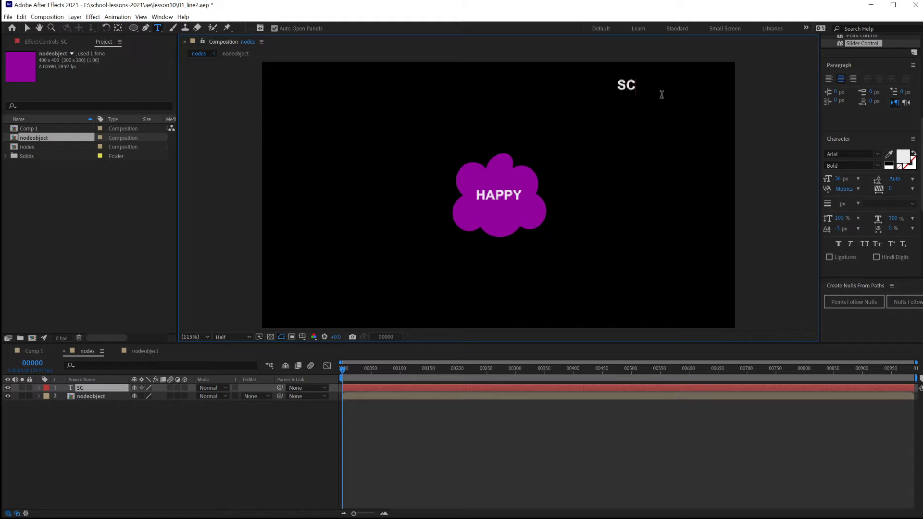
left_click(26, 27)
left_click_drag(615, 86, 676, 91)
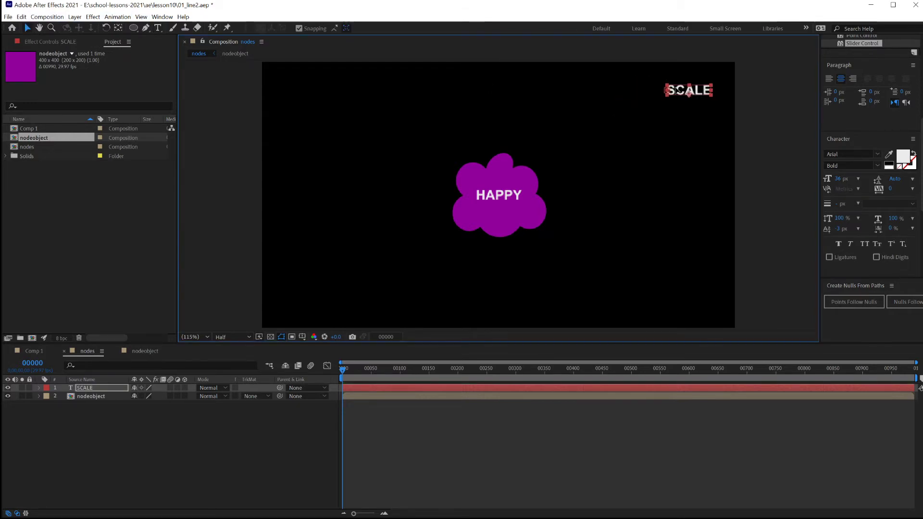
Enlarge the cloud slightly and make the SCALE layer a non-rendering guide layer
left_click(547, 155)
left_click_drag(548, 154, 576, 157)
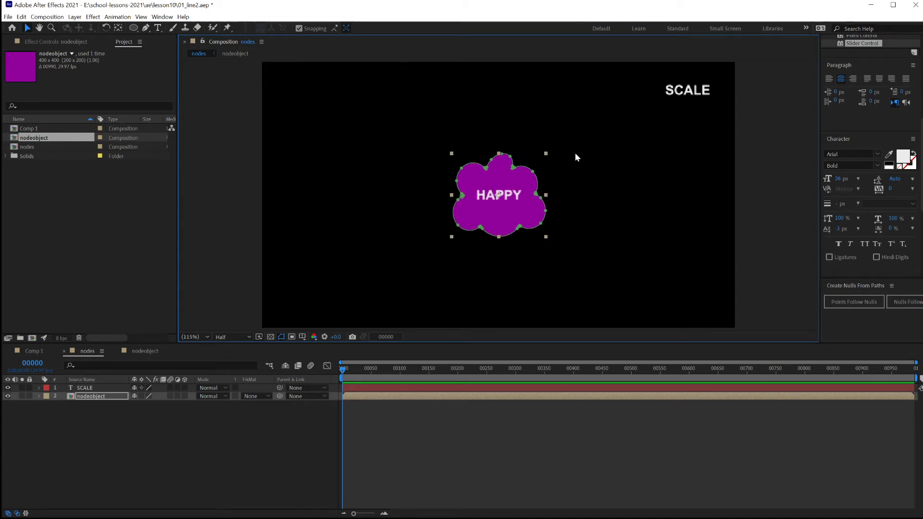
left_click(687, 95)
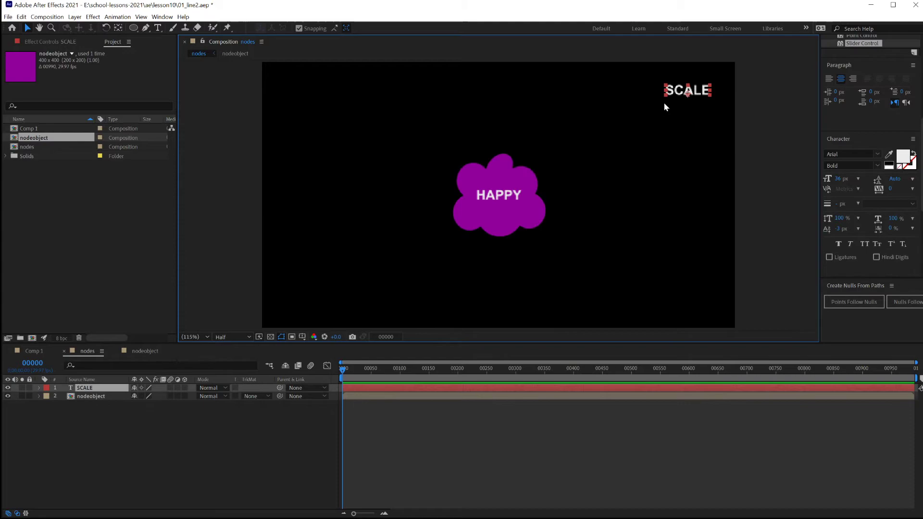
right_click(86, 388)
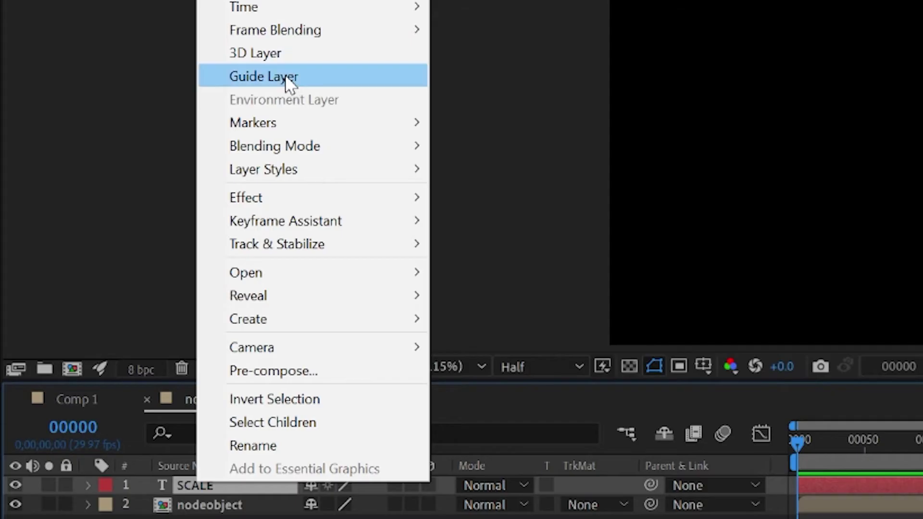
left_click(101, 216)
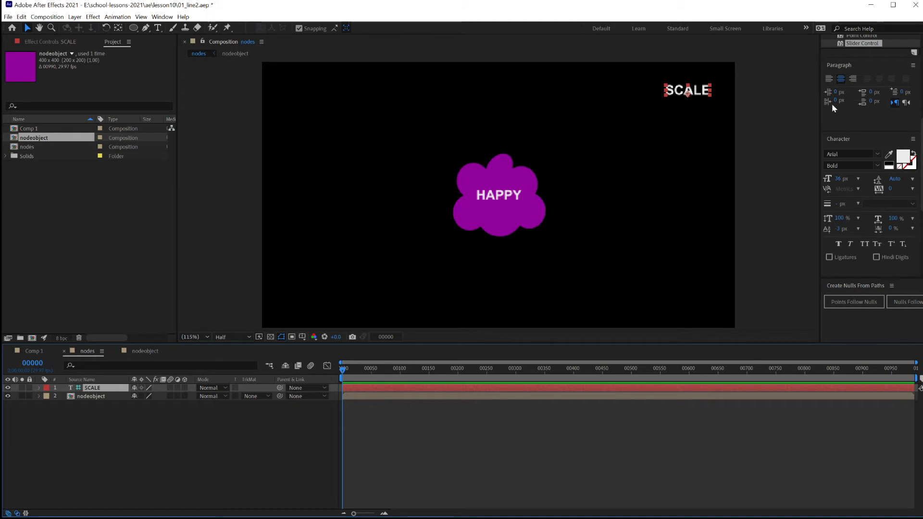
Add two Slider Control effects to the SCALE layer
left_click(62, 42)
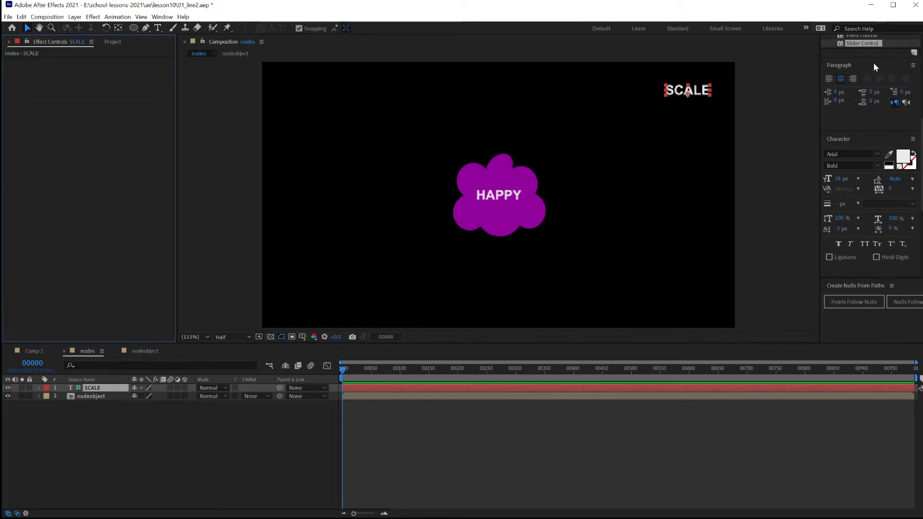
left_click_drag(849, 47, 118, 139)
left_click_drag(843, 46, 70, 143)
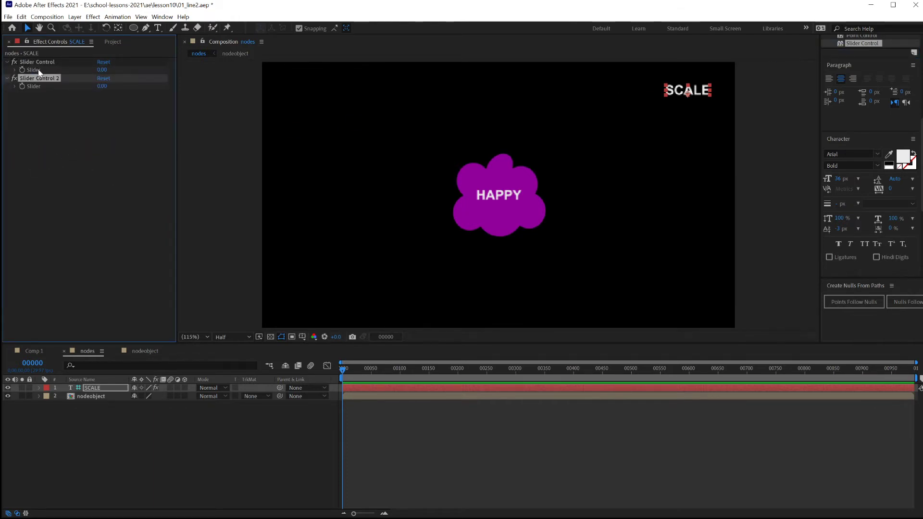
Rename the two sliders ScaleAmount and ScaleSpeed
left_click(37, 62)
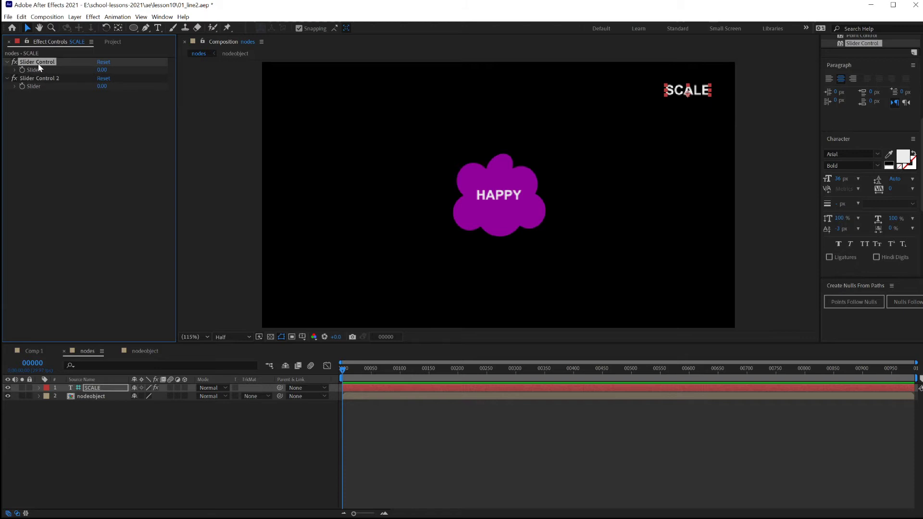
right_click(39, 63)
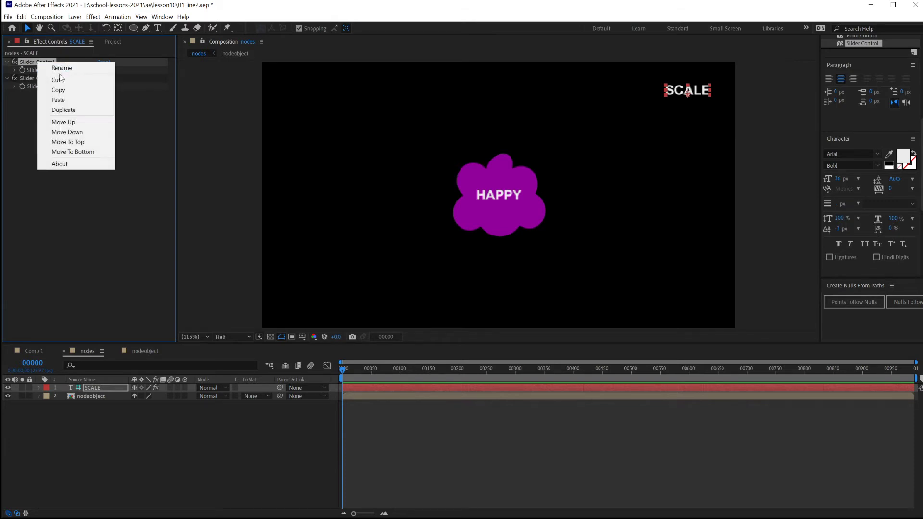
left_click(62, 68)
type("ScaleA")
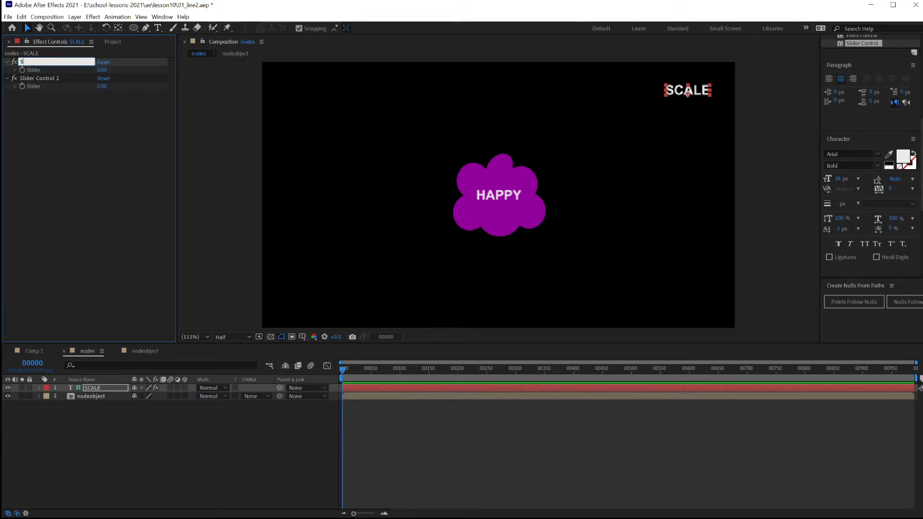
type("mount")
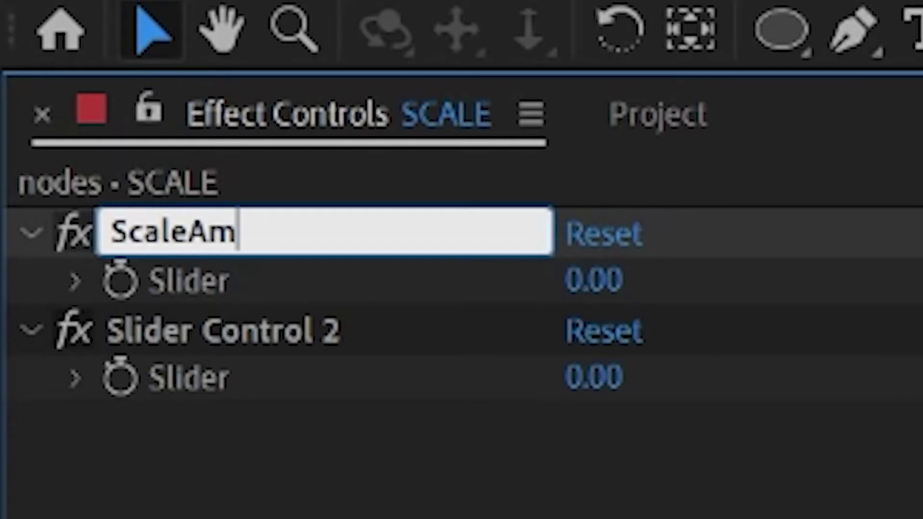
left_click(159, 334)
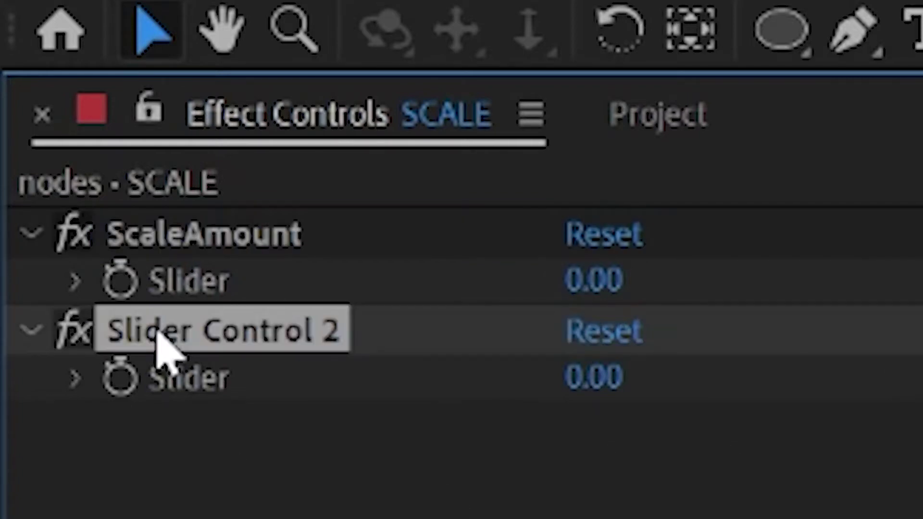
right_click(159, 336)
left_click(223, 363)
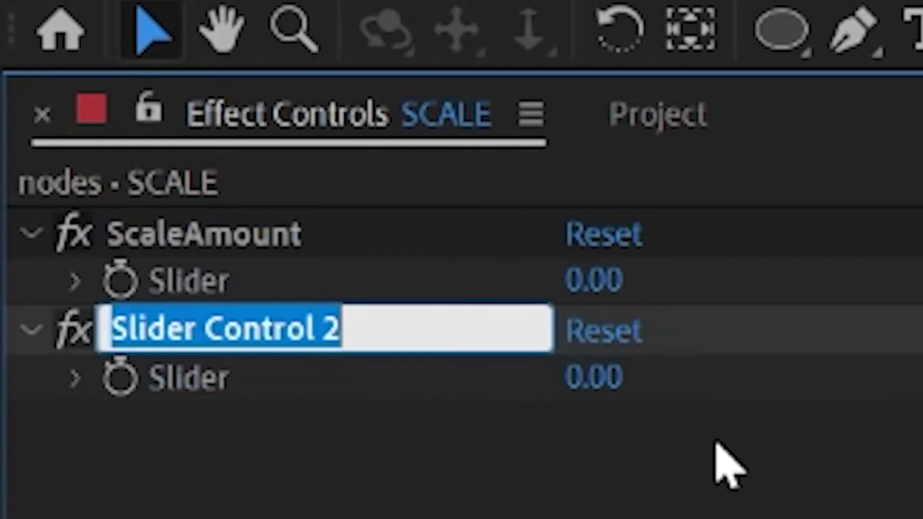
type("ScaleSpe")
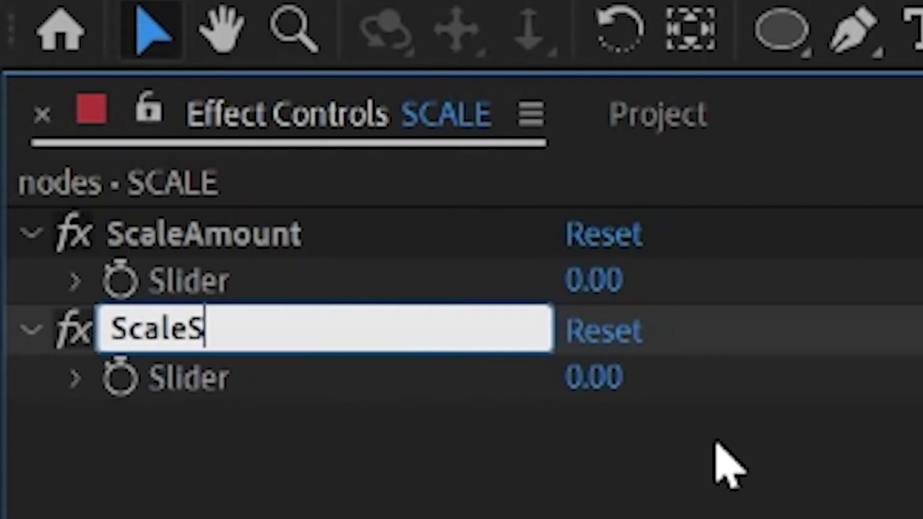
type("ed")
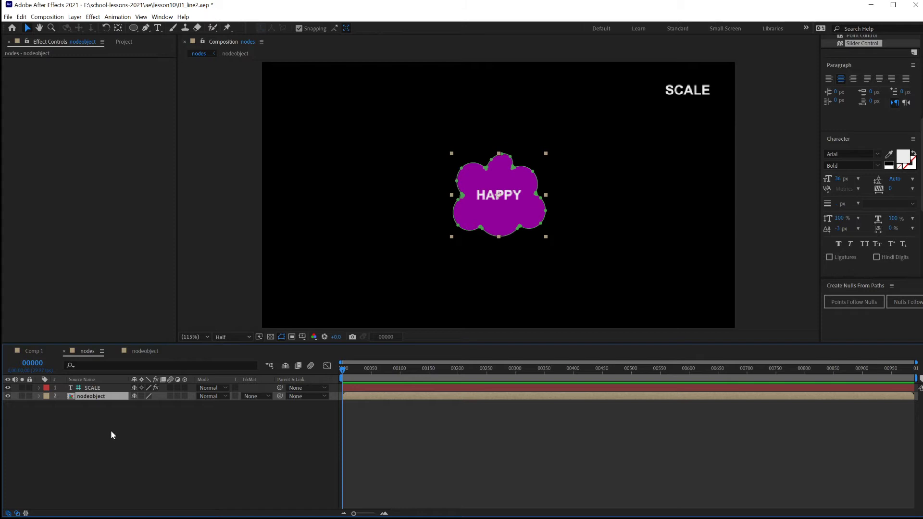
Link the cloud's Scale to the ScaleAmount slider, then lower ScaleAmount to shrink the cloud
key("s")
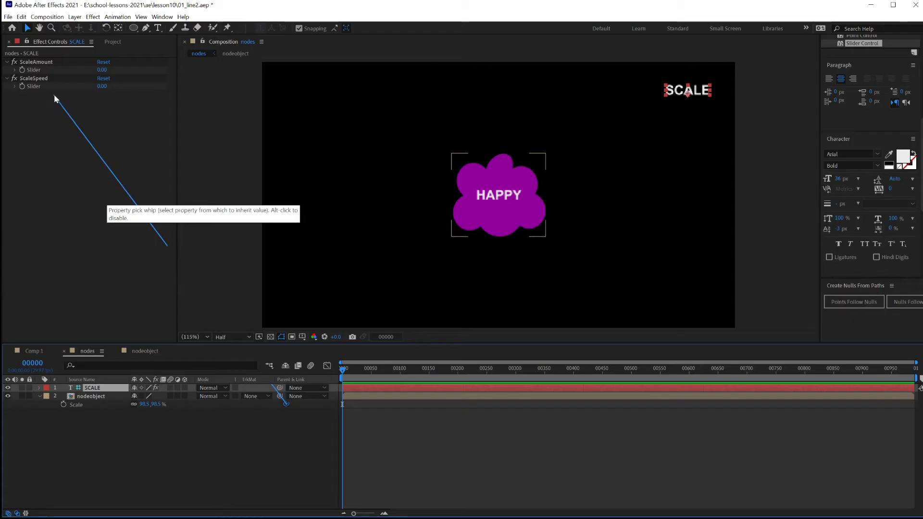
left_click_drag(186, 202, 201, 224)
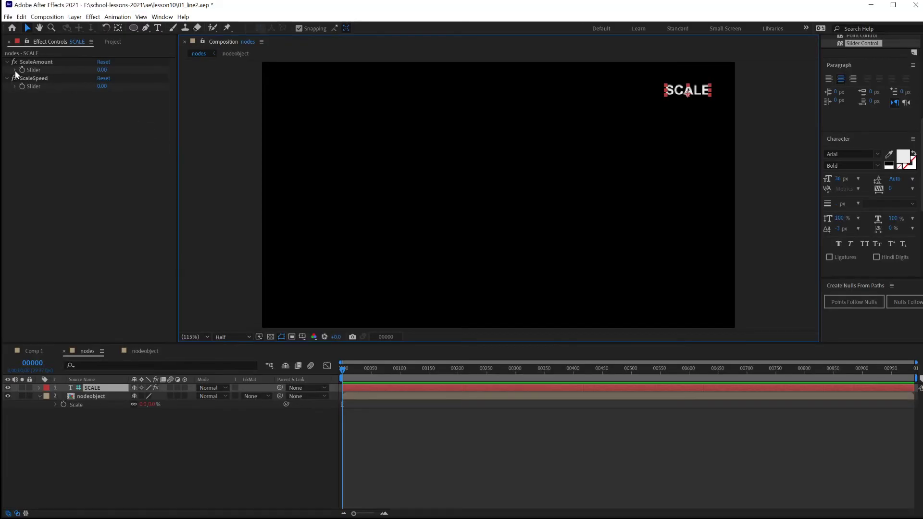
left_click(15, 70)
left_click_drag(29, 84, 141, 94)
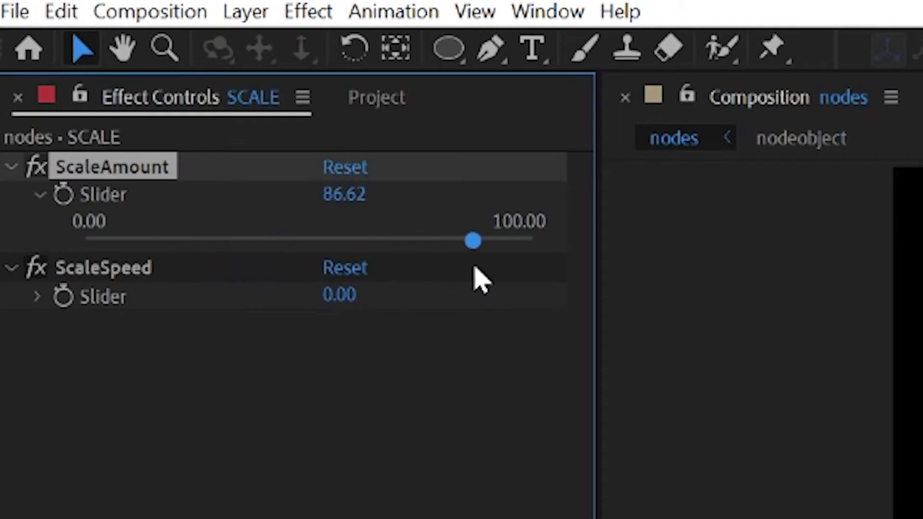
left_click_drag(481, 281, 601, 259)
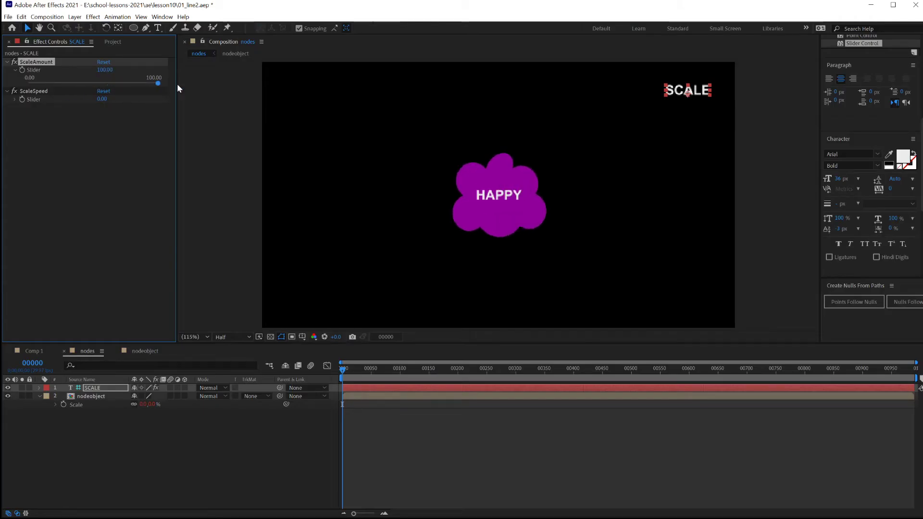
left_click_drag(177, 83, 125, 82)
Raise the ScaleSpeed slider value and preview the composition
left_click(15, 100)
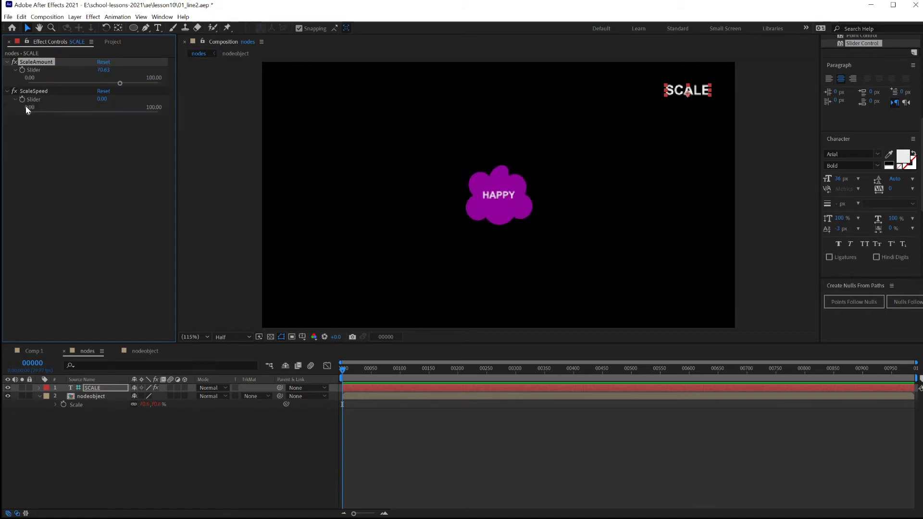
left_click_drag(31, 111, 123, 117)
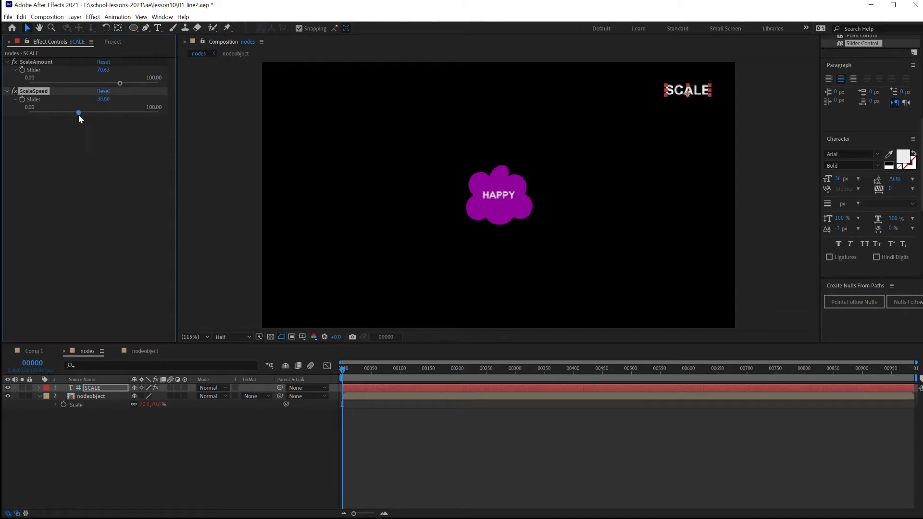
key("space")
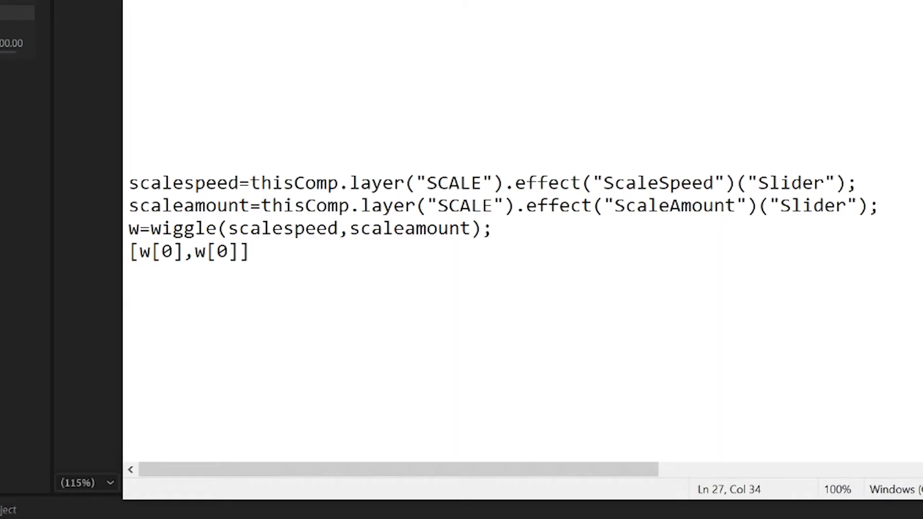
Highlight the ScaleSpeed and ScaleAmount slider references and the w=wiggle line in Notepad
left_click_drag(250, 183, 846, 183)
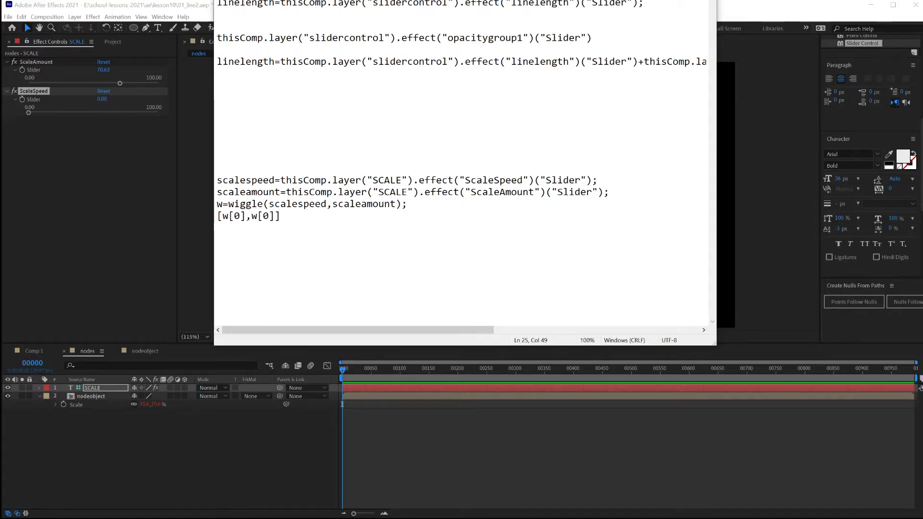
left_click_drag(453, 180, 534, 181)
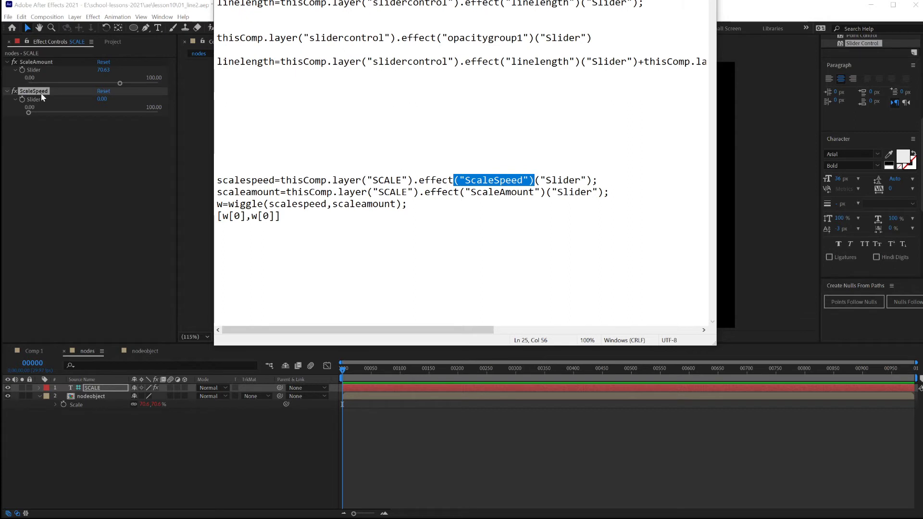
left_click_drag(460, 192, 545, 192)
left_click(280, 216)
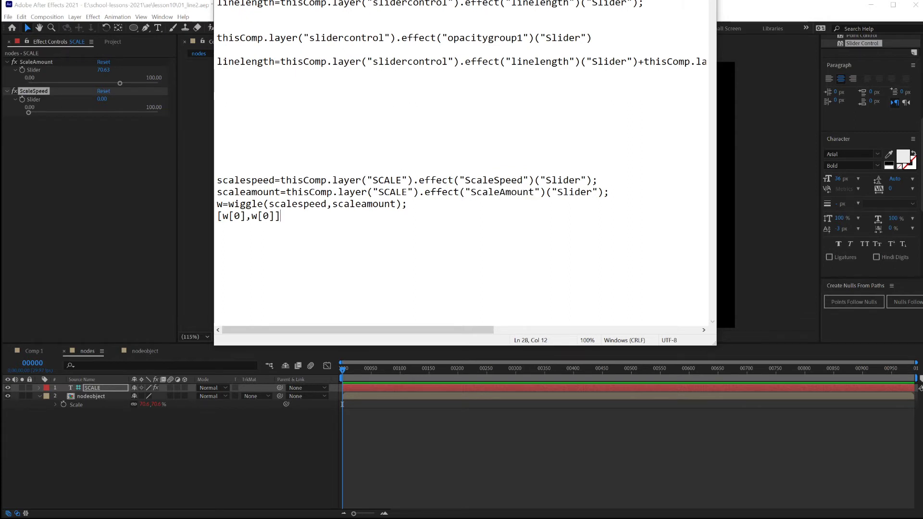
key("Down")
key("Down")
key("Home")
key("shift+Right")
key("shift+Right")
key("shift+Right")
key("shift+Right")
key("shift+Right")
key("shift+Right")
key("shift+Right")
key("shift+Right")
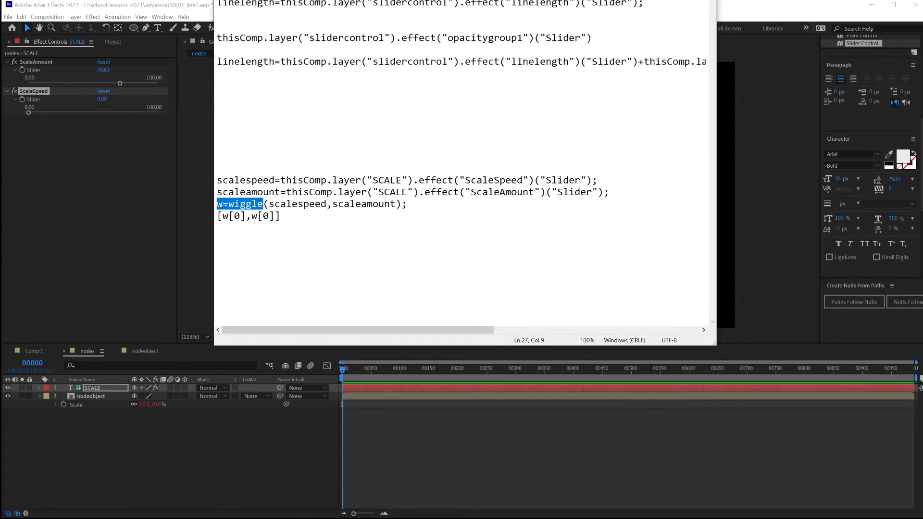
key("Right")
key("shift+End")
Highlight the scalespeed and scaleamount arguments in the wiggle call
left_click(298, 204)
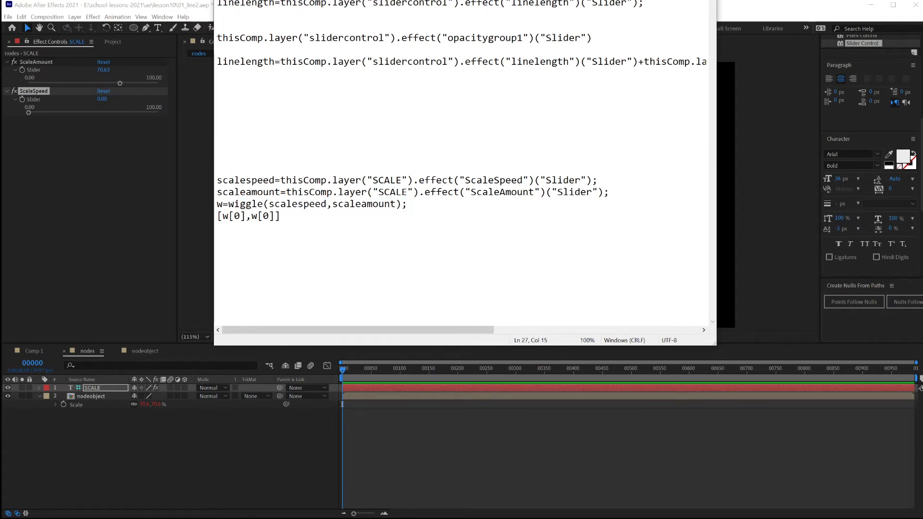
left_click_drag(327, 204, 269, 204)
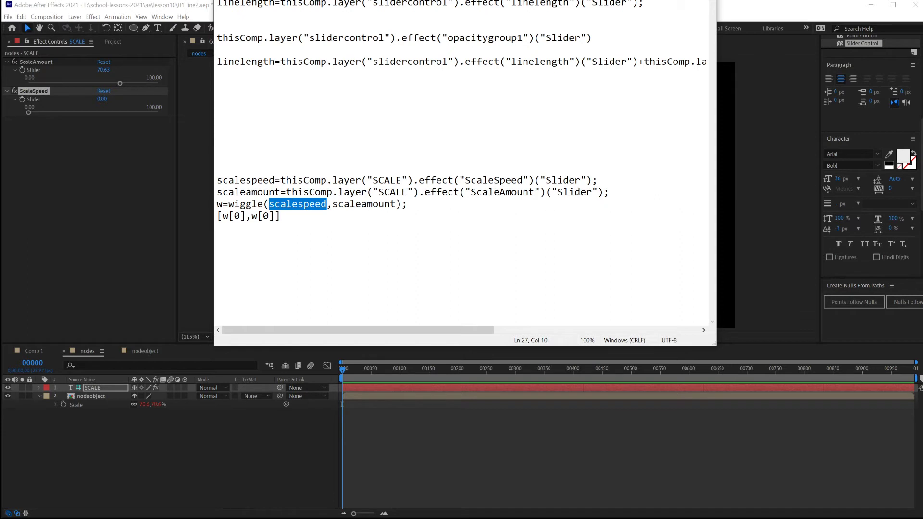
key("shift+End")
left_click(361, 204)
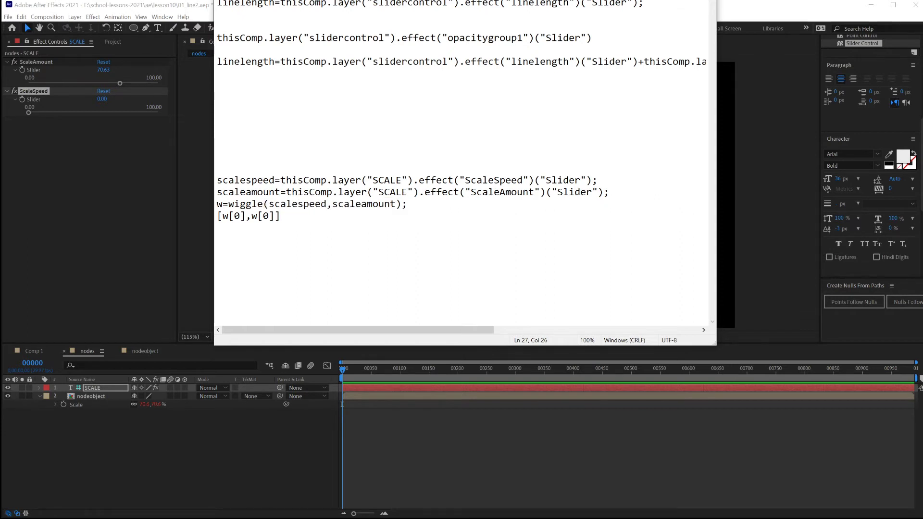
left_click_drag(332, 204, 390, 204)
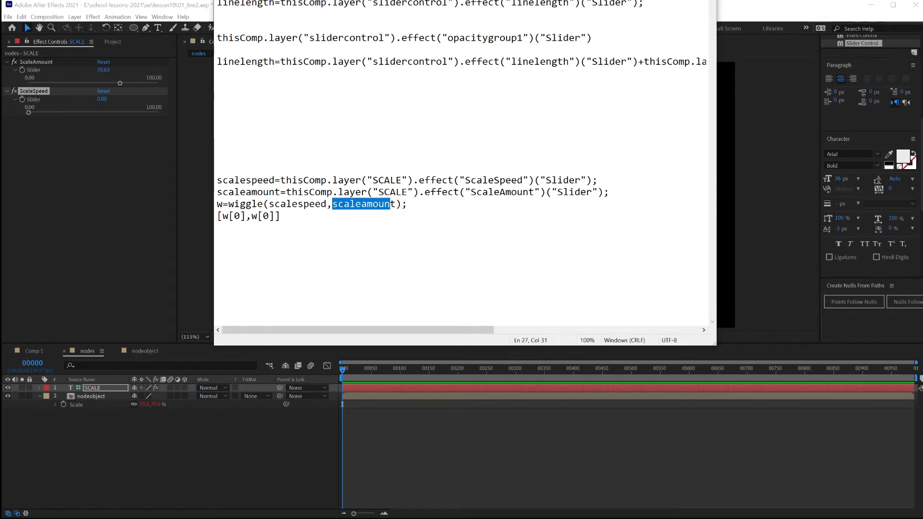
left_click_drag(280, 216, 217, 216)
Go over the [w[0],w[0]] result line, select all four lines, and return to After Effects
left_click(251, 216)
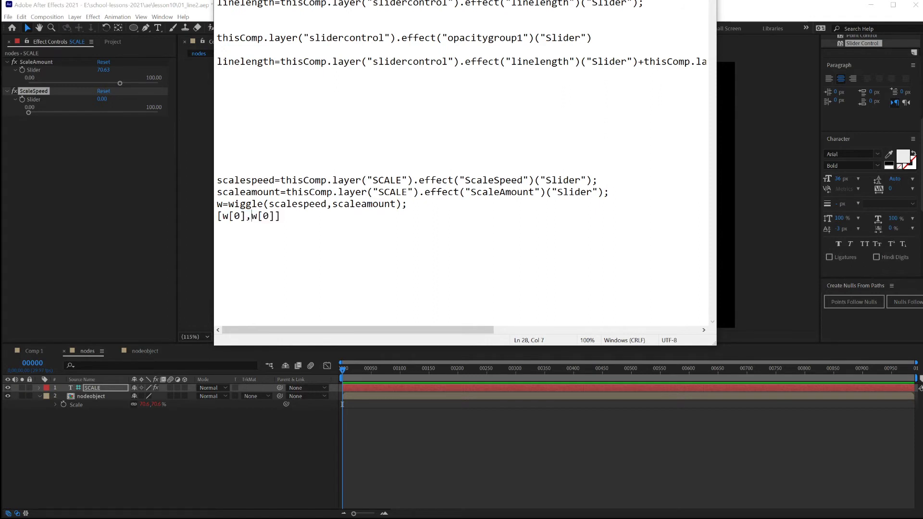
left_click_drag(218, 216, 280, 216)
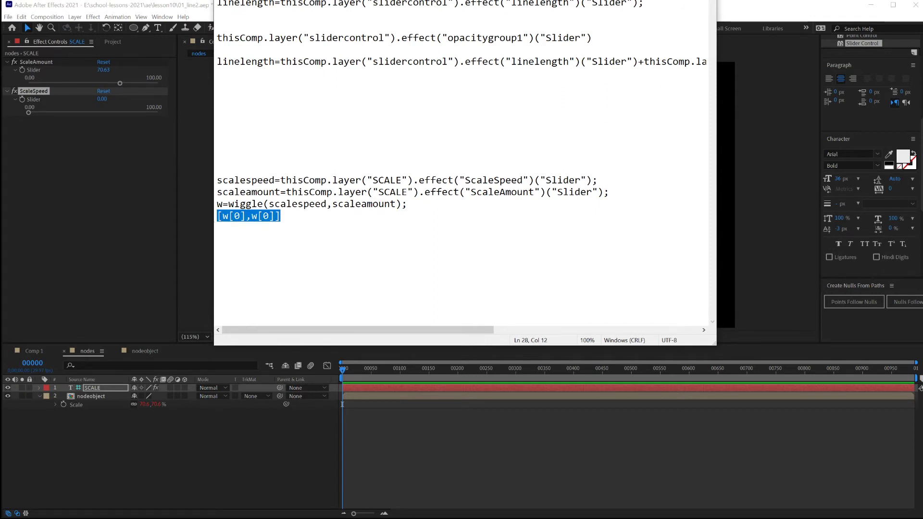
left_click_drag(222, 216, 217, 192)
key("ctrl+c")
double_click(254, 216)
left_click(281, 216)
left_click(281, 215)
left_click_drag(281, 216, 210, 181)
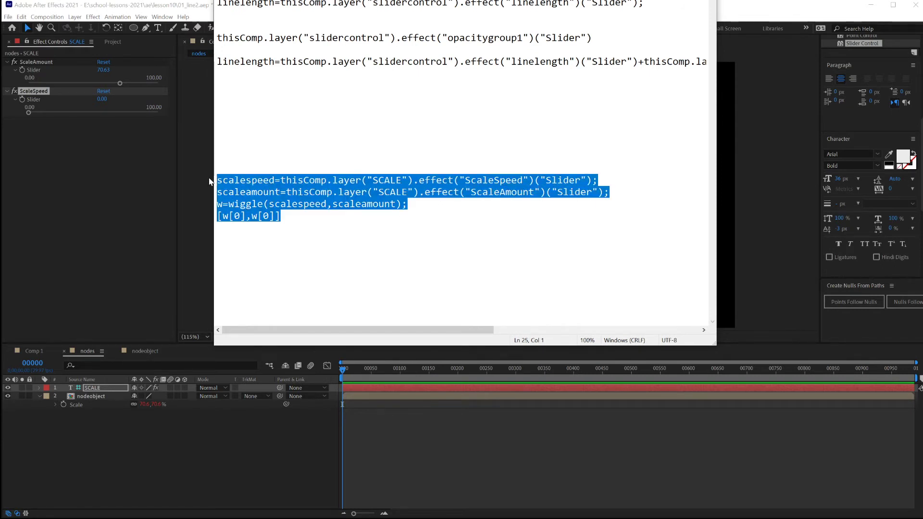
left_click(25, 22)
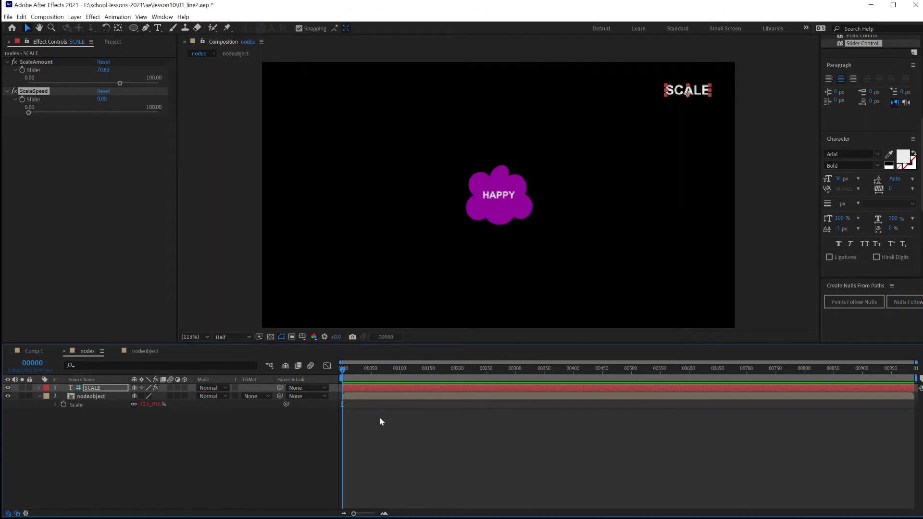
Paste the four-line wiggle expression over the cloud's existing Scale expression
left_click(55, 404)
type("temp = thisComp.layer(\"SCALE\").effect(\"ScaleAmount\")(\"Slider\");")
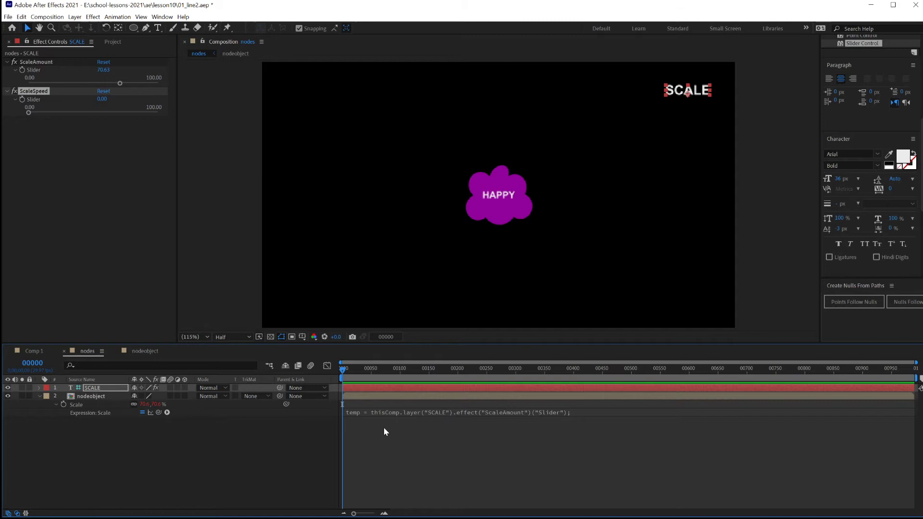
left_click(353, 420)
type("[temp, temp]")
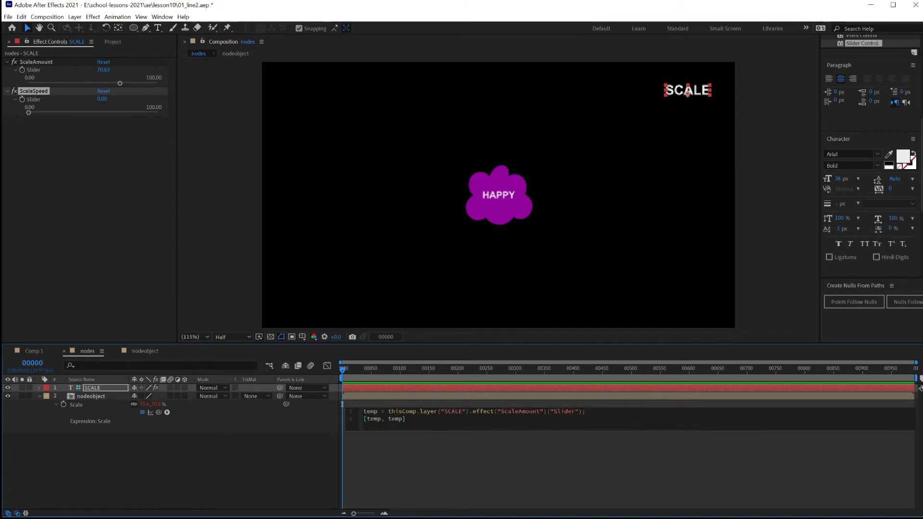
key("ctrl+a")
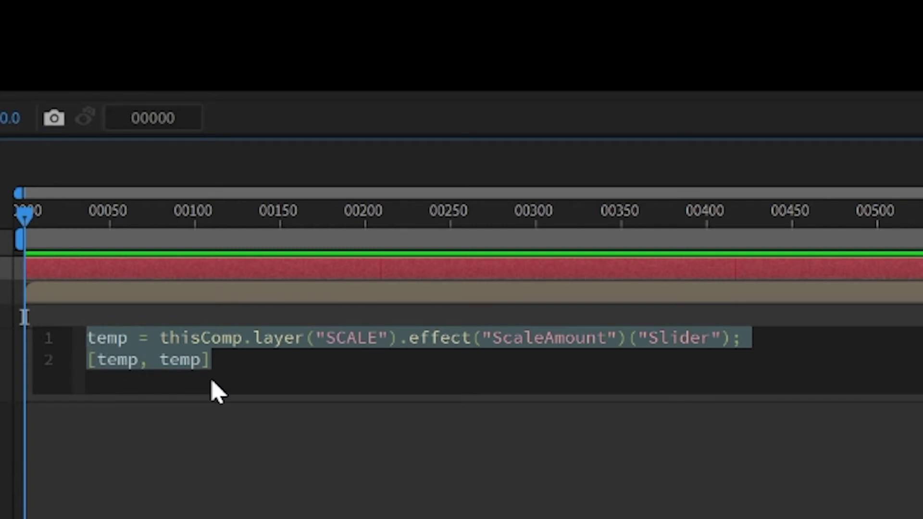
key("ctrl+v")
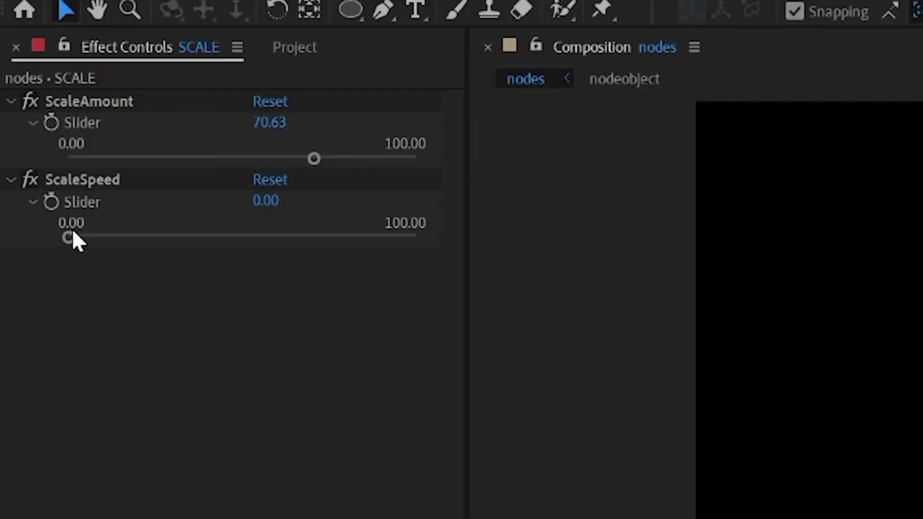
Try higher and lower ScaleSpeed values while previewing the wiggling cloud
left_click_drag(71, 232, 83, 236)
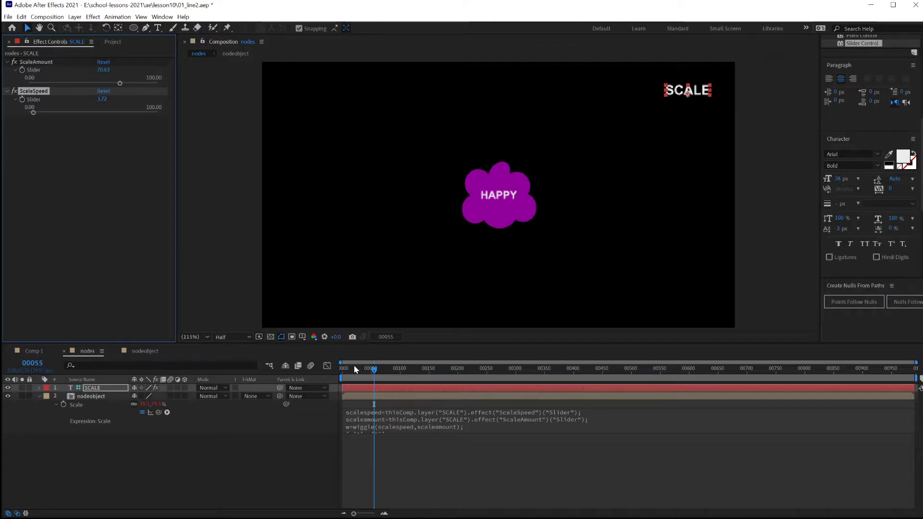
key("space")
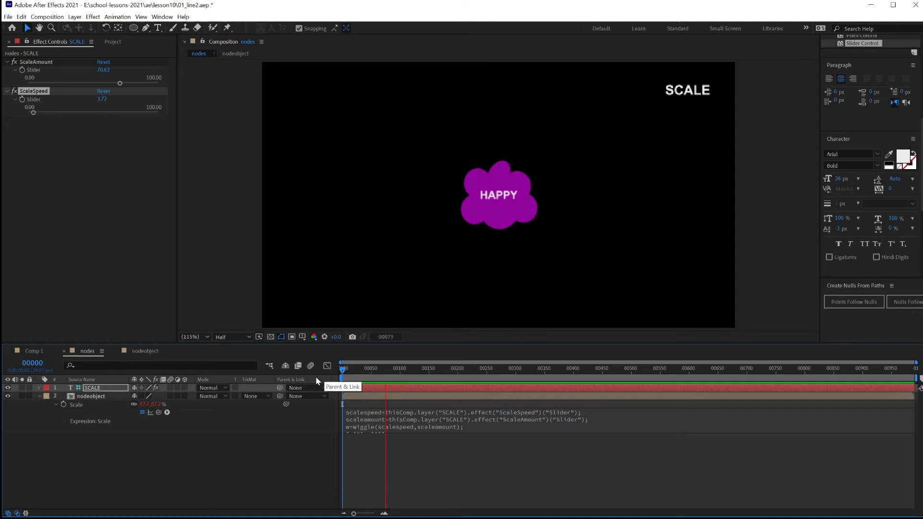
key("space")
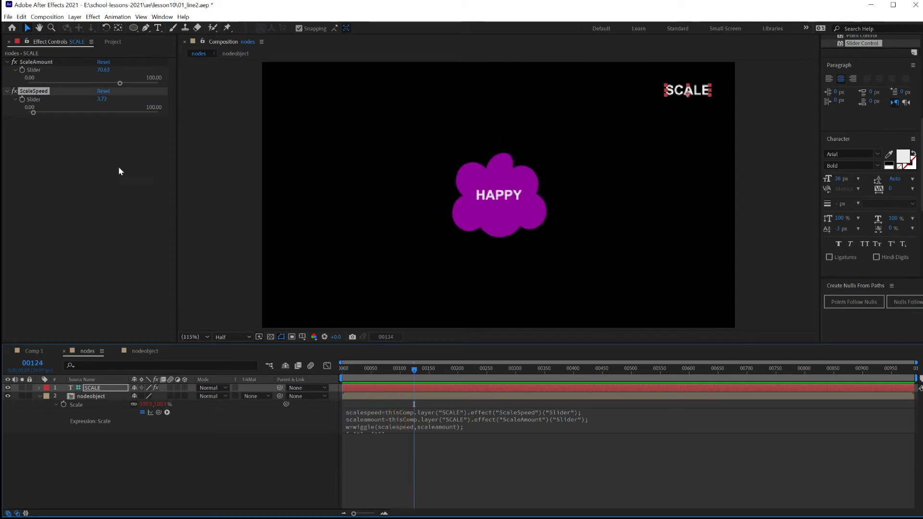
mouse_move(39, 114)
left_mouse_down()
mouse_move(31, 111)
mouse_move(54, 113)
left_mouse_up()
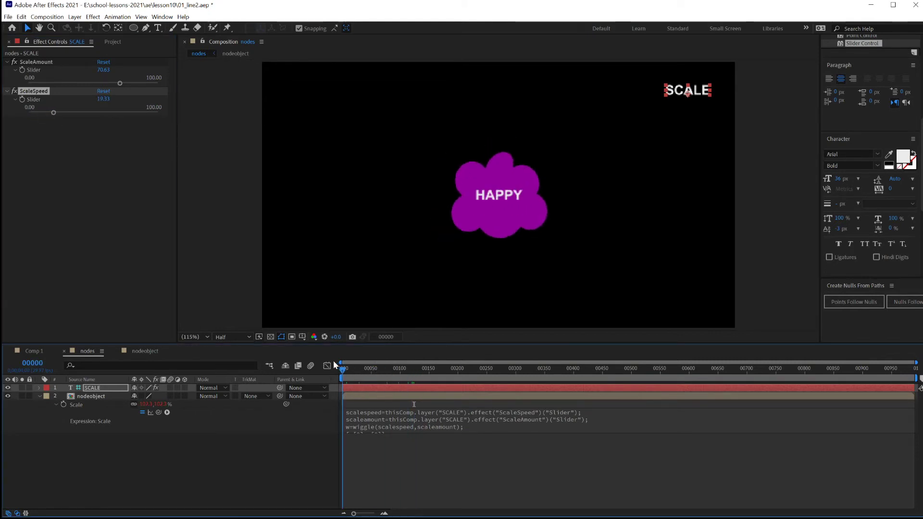
key("Home")
key("space")
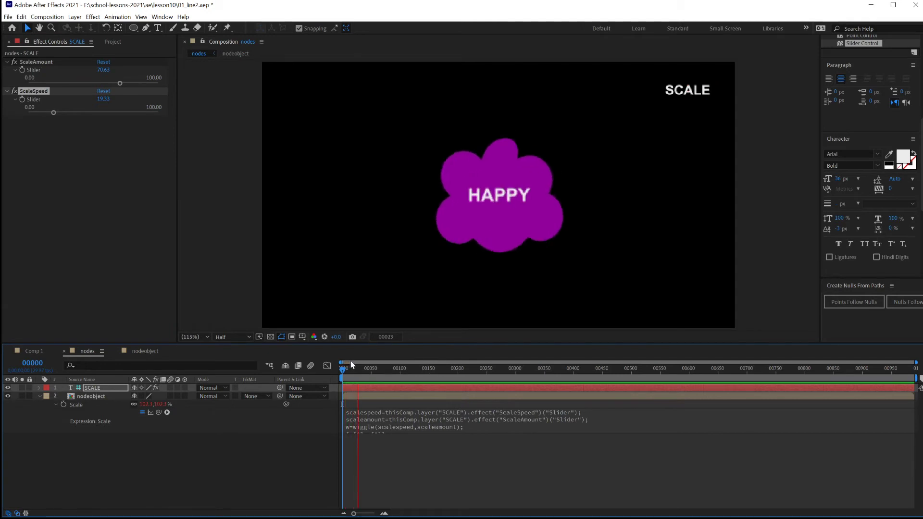
key("space")
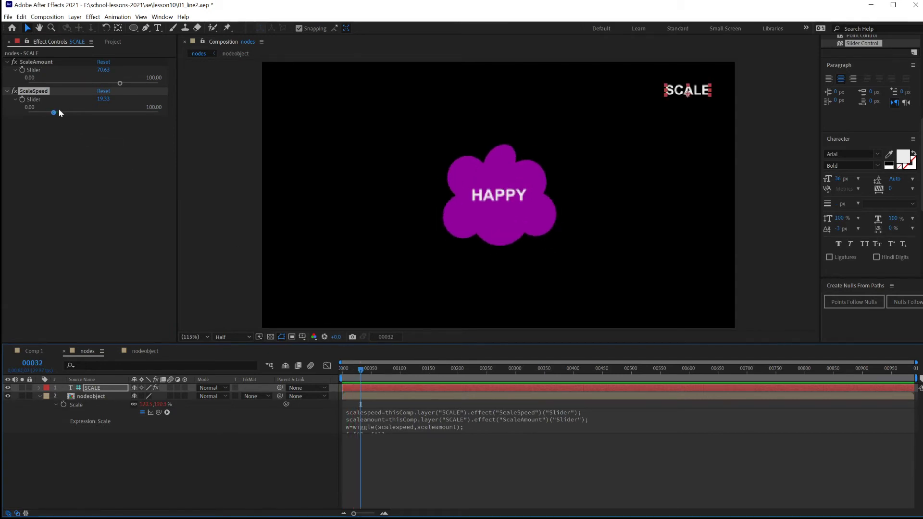
Enter .1 as the ScaleSpeed value
left_click(30, 110)
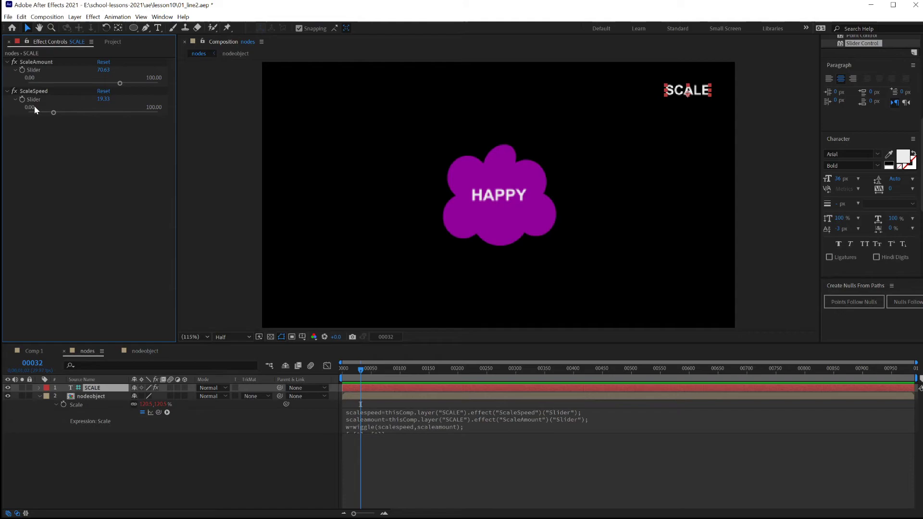
left_click(104, 99)
key("BackSpace")
type(".1")
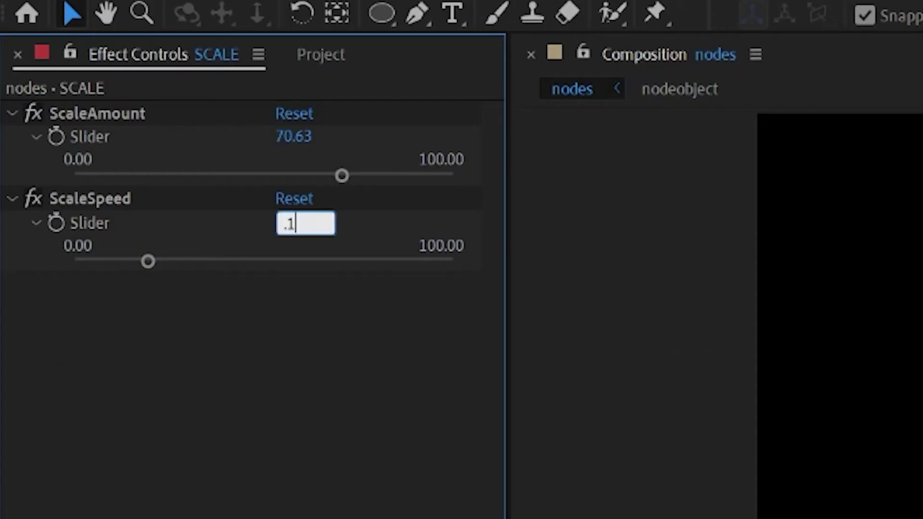
key("Return")
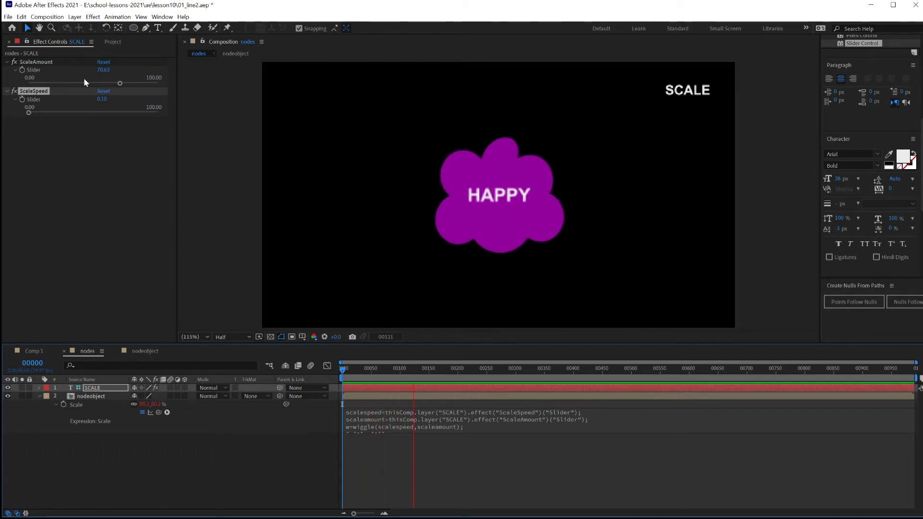
Try ScaleAmount values from about 6 up to 100 while previewing the cloud's wiggle
left_click_drag(109, 72, 34, 72)
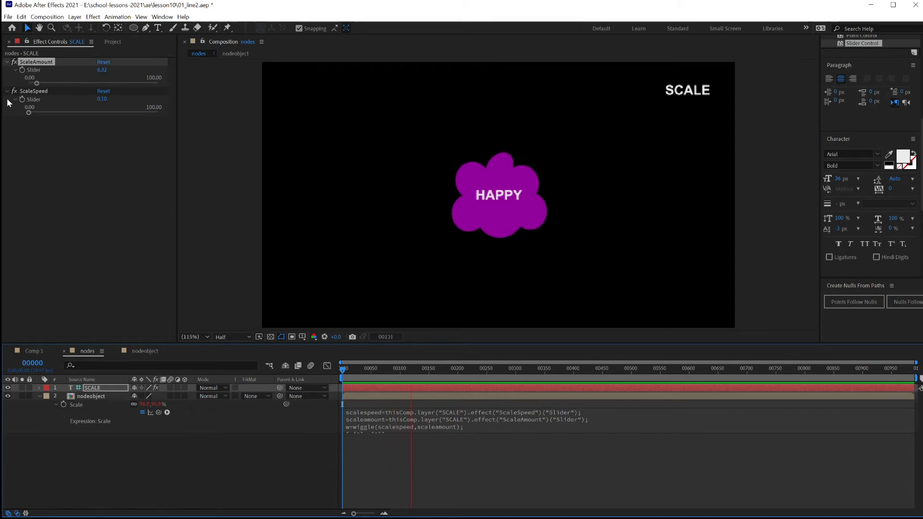
key("space")
left_click_drag(37, 83, 93, 83)
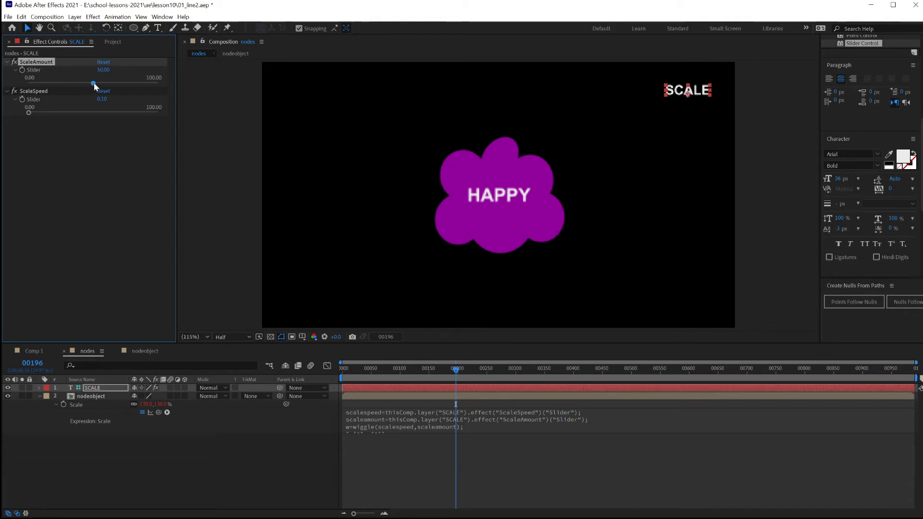
key("space")
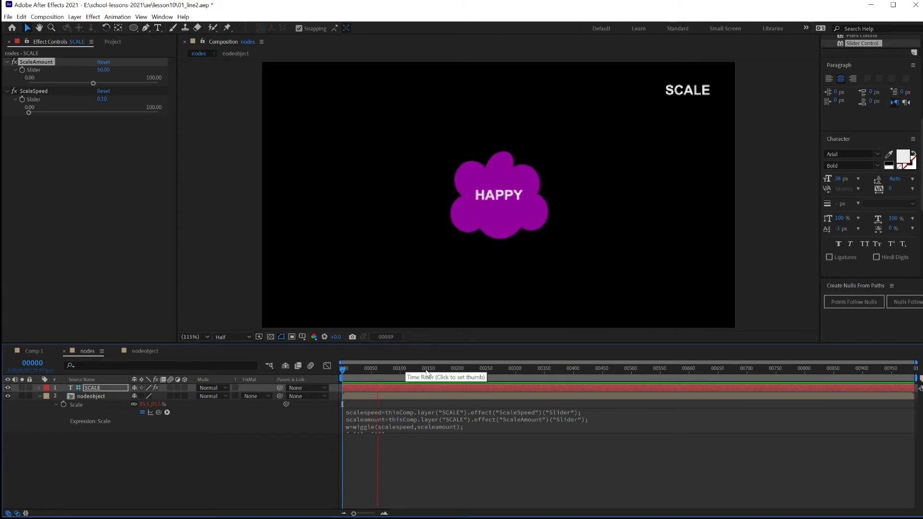
key("space")
left_click_drag(93, 83, 186, 99)
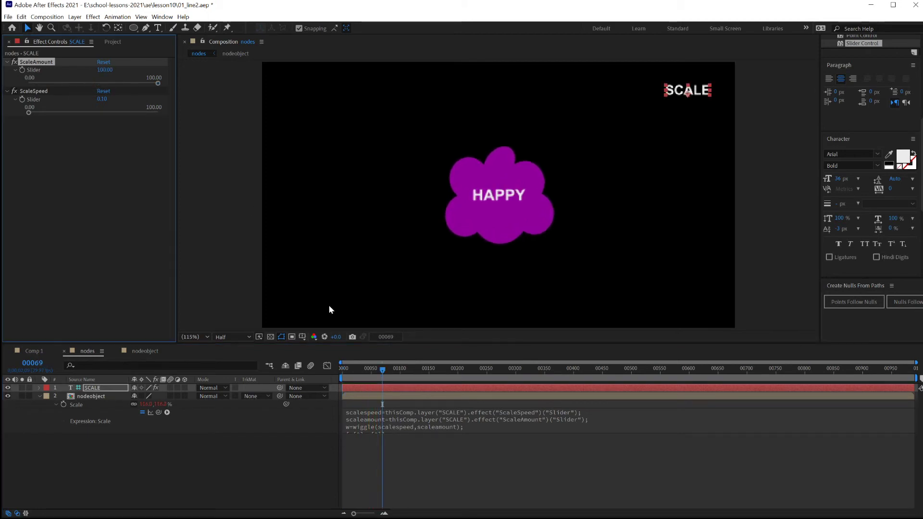
left_click_drag(384, 369, 428, 368)
left_click_drag(102, 99, 104, 74)
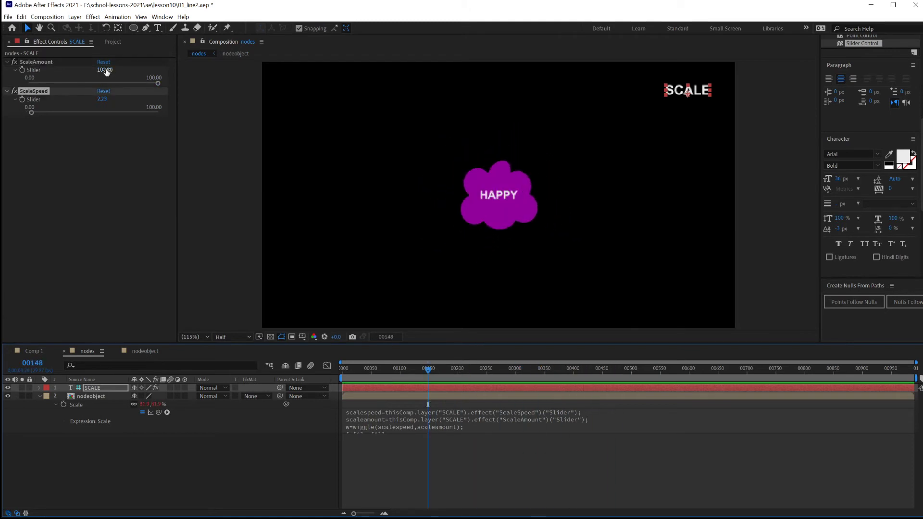
Set ScaleAmount to 40, preview the wiggle, and hide the layer's Scale property
left_click(105, 70)
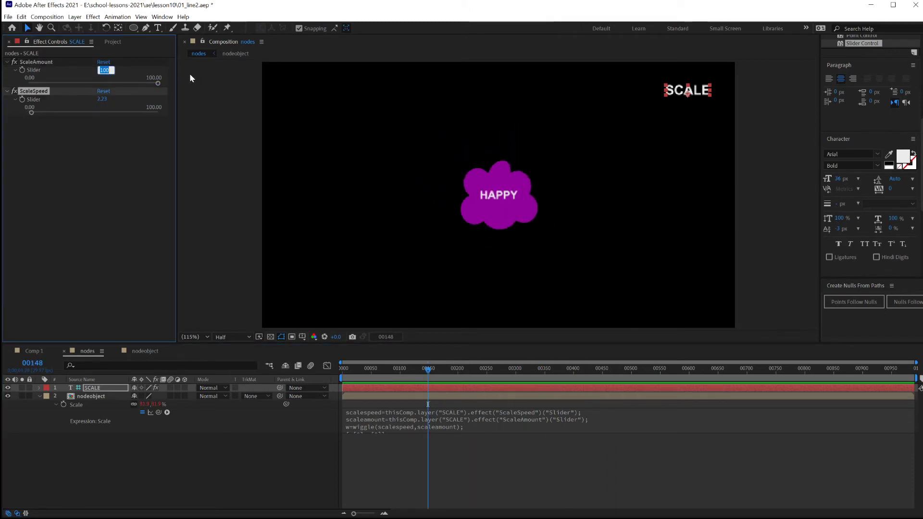
type("40")
key("Return")
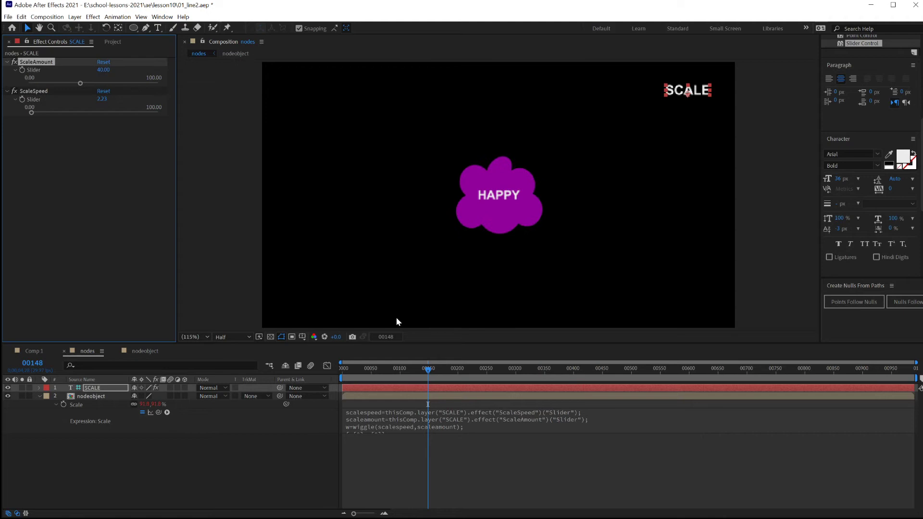
left_click_drag(428, 368, 333, 379)
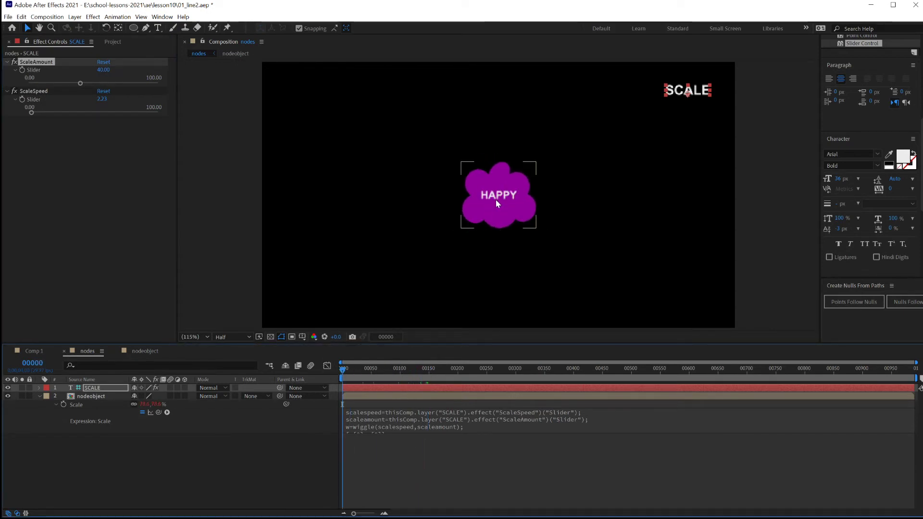
key("space")
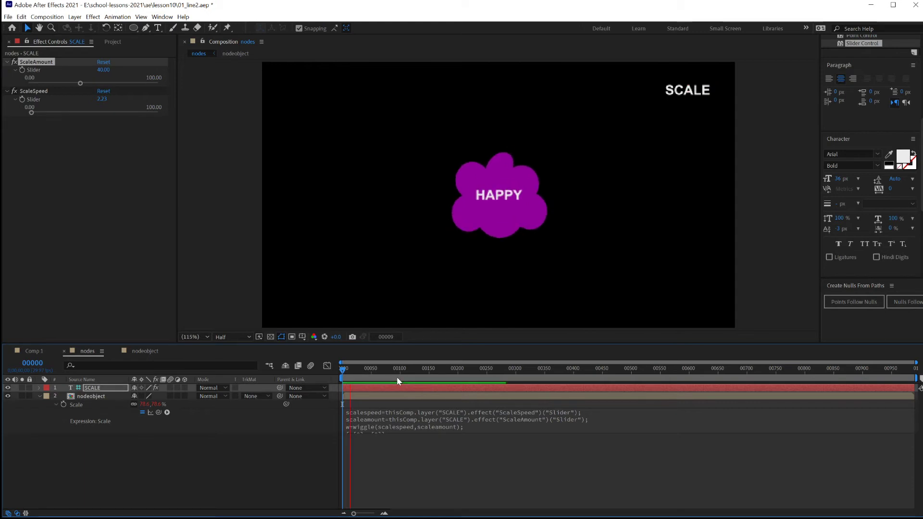
left_click(379, 373)
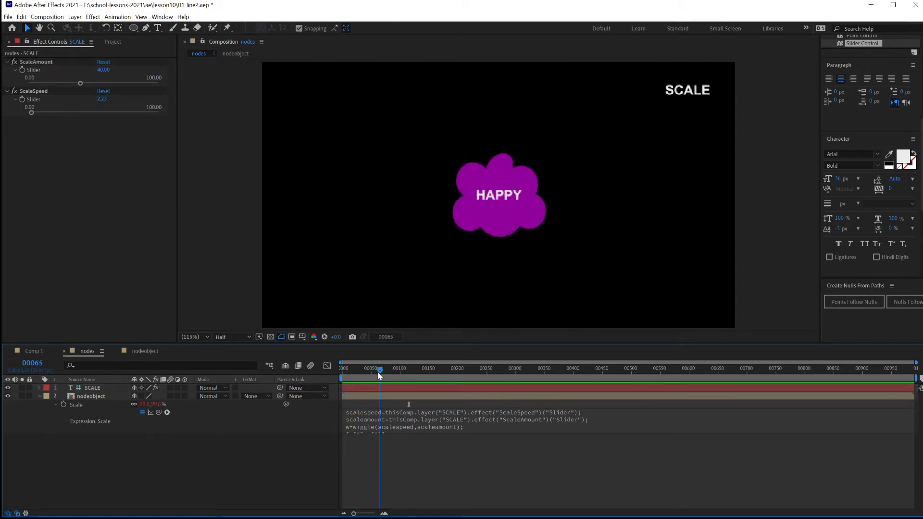
left_click(38, 396)
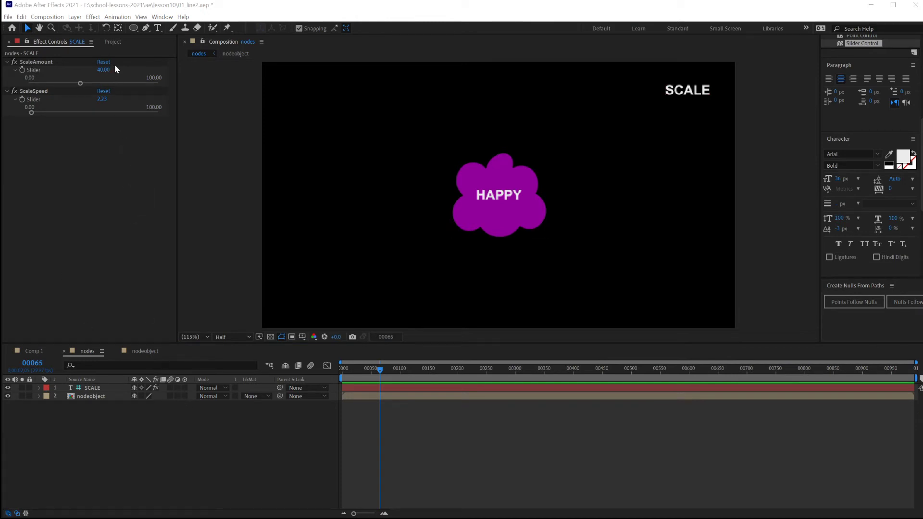
Save the project and duplicate the nodeobject composition as nodeobject 2
left_click(114, 42)
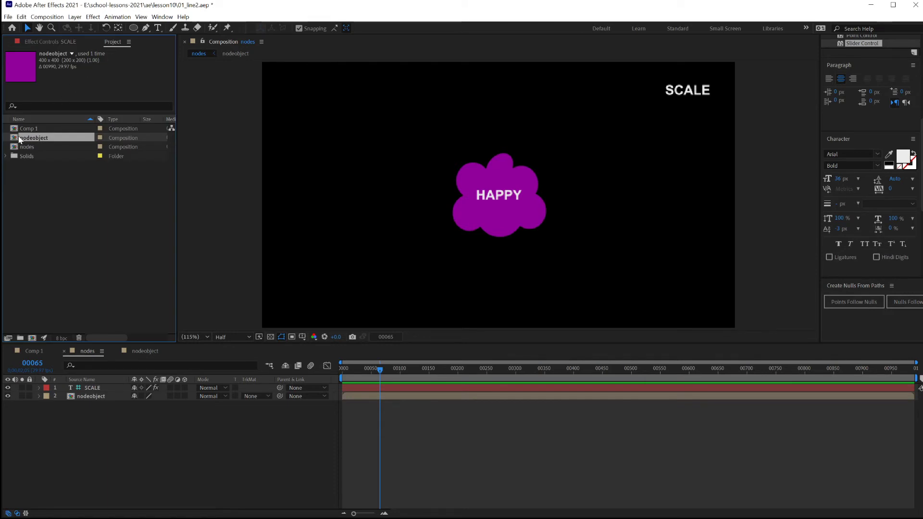
key("ctrl+s")
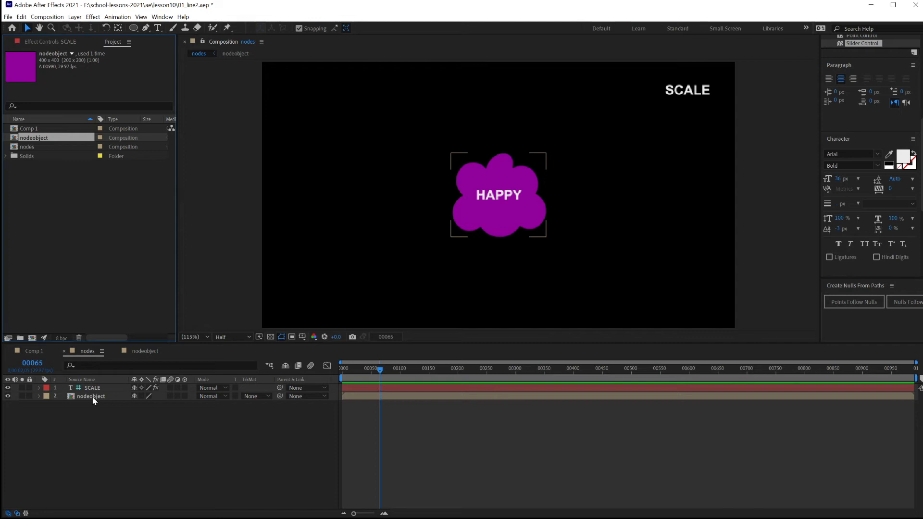
key("ctrl+s")
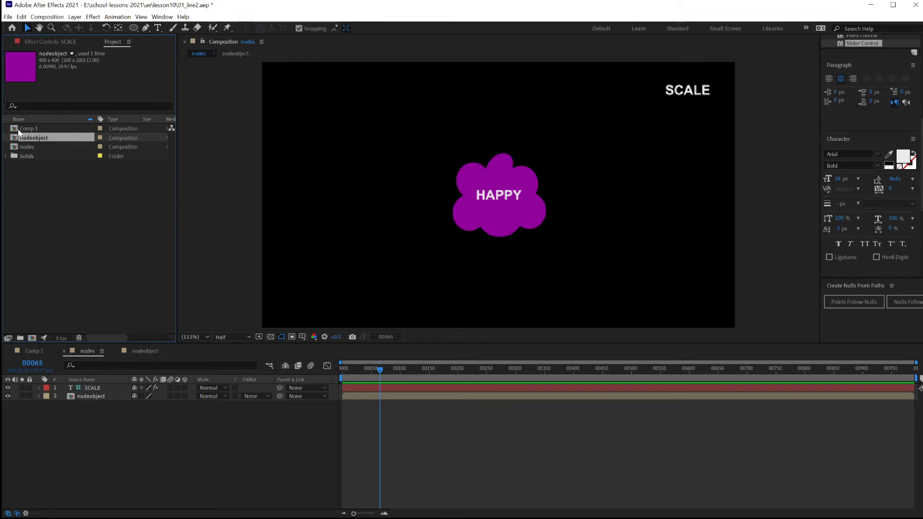
key("ctrl+s")
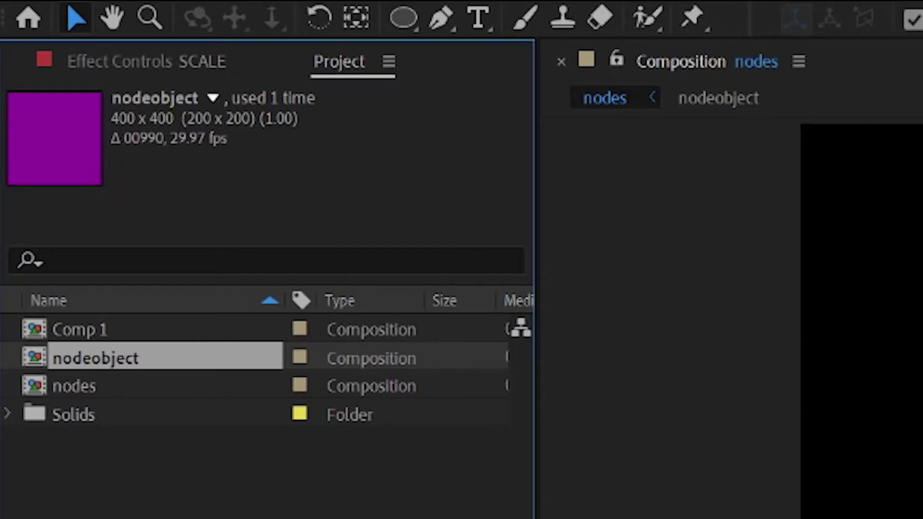
key("ctrl+d")
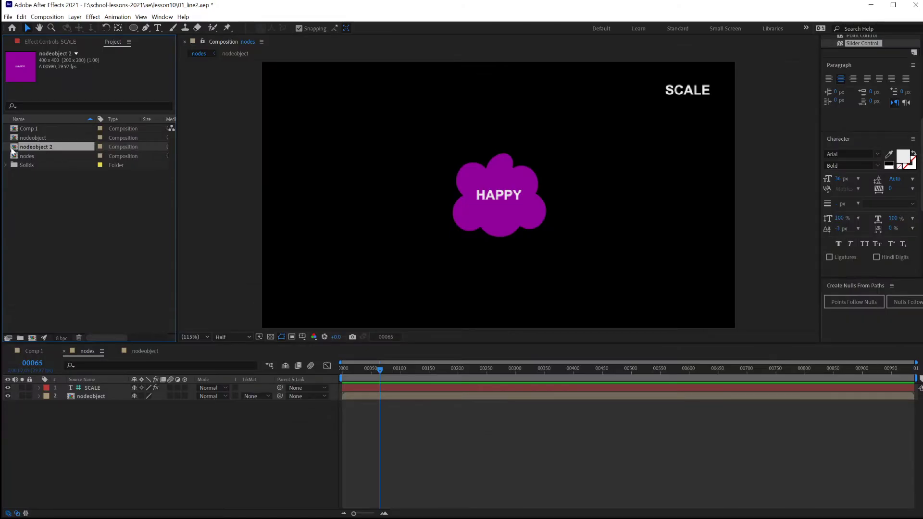
In nodeobject 2, change the square's fill from purple to blue
double_click(36, 146)
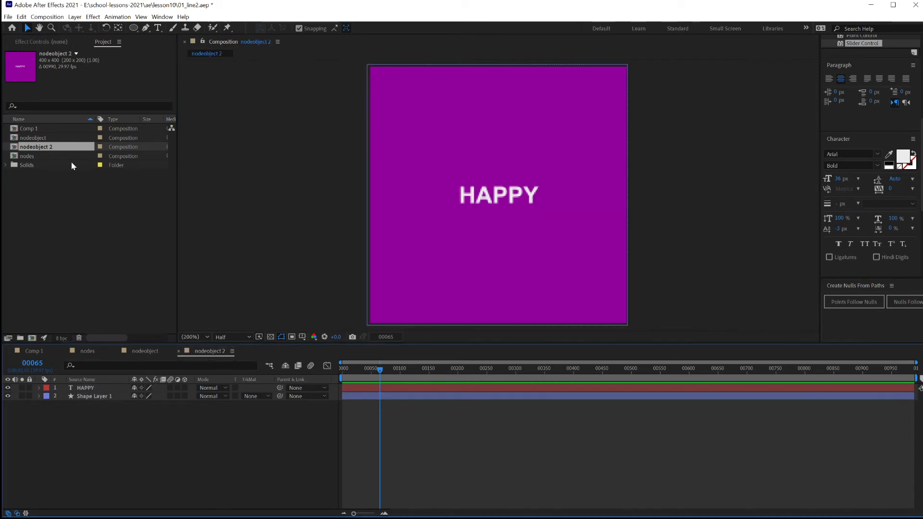
left_click(412, 231)
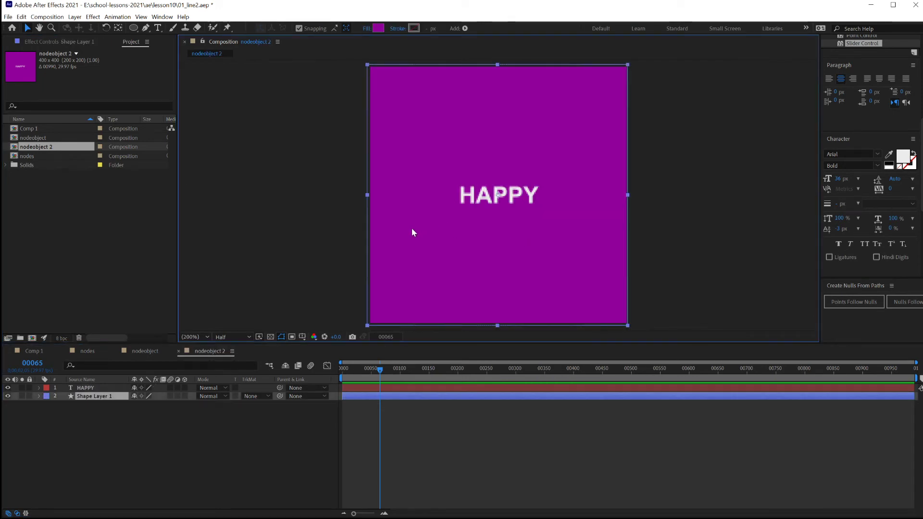
left_click(378, 28)
left_click(755, 331)
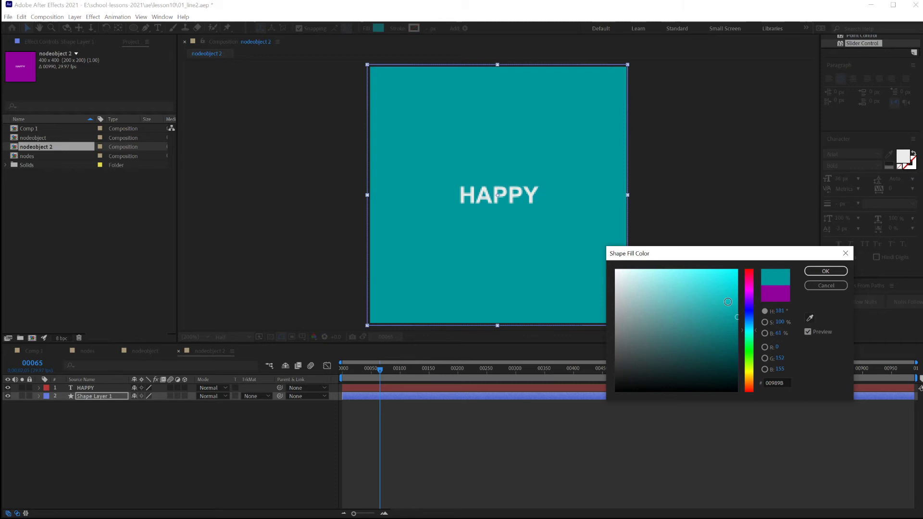
left_click(751, 318)
left_click(825, 271)
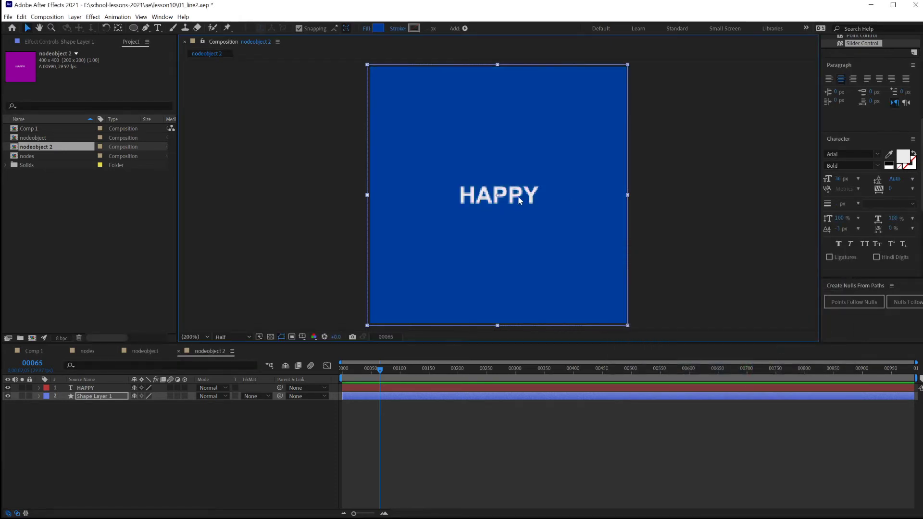
Replace the HAPPY label text with HUNGRY
left_click(103, 388)
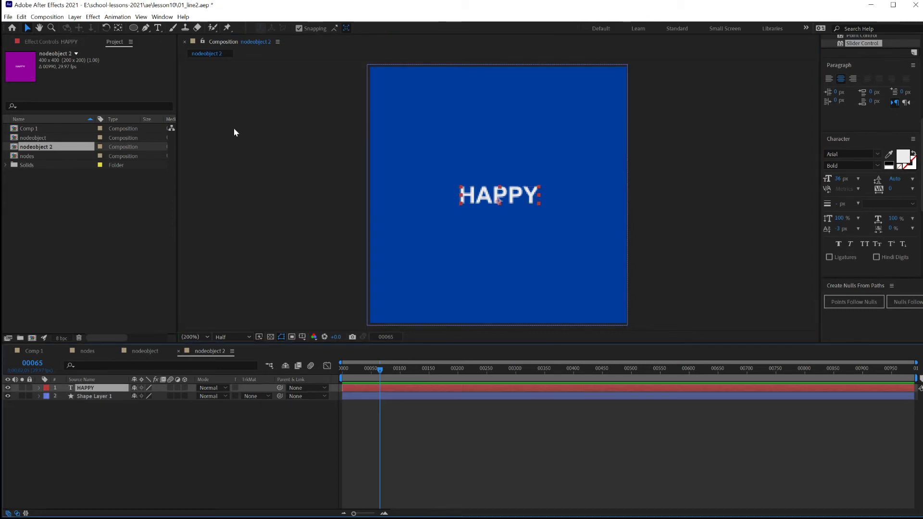
left_click(157, 27)
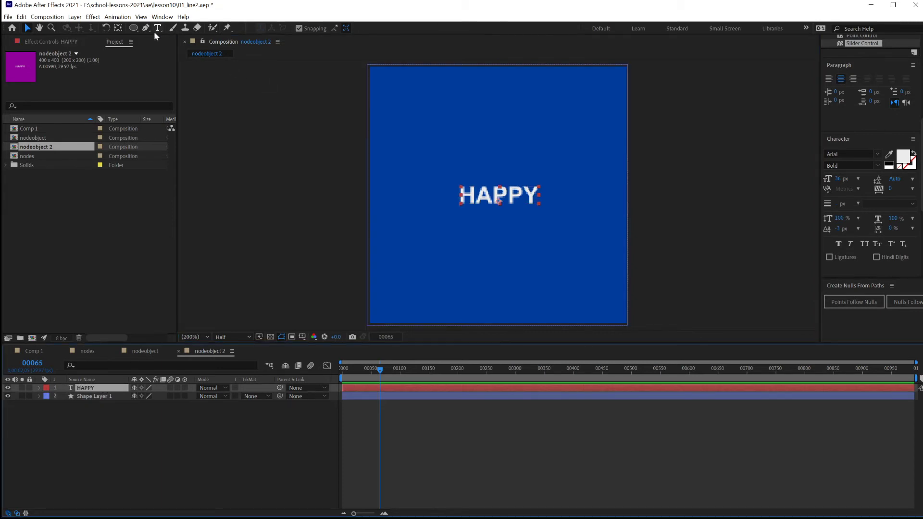
left_click(525, 197)
left_click_drag(533, 197, 426, 192)
type("HUNGRY")
left_click(94, 352)
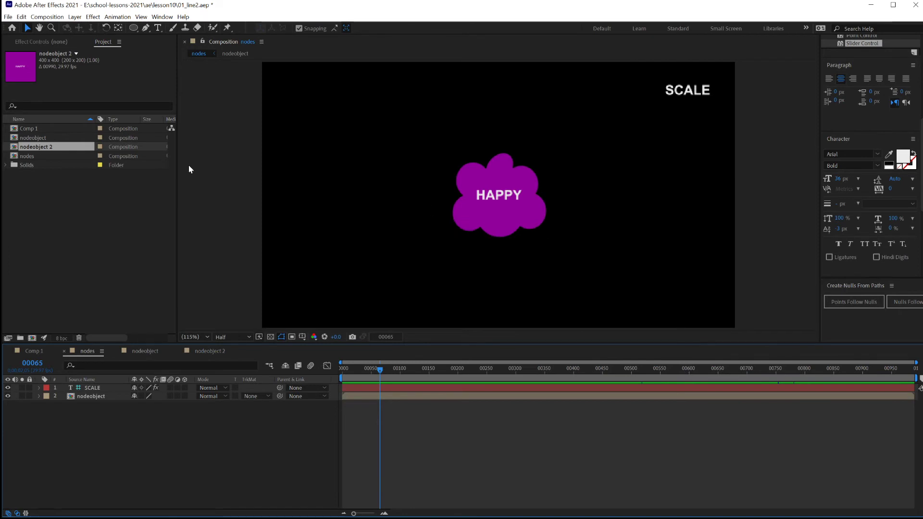
Check the SCALE sliders, then duplicate the nodeobject cloud layer
left_click(87, 398)
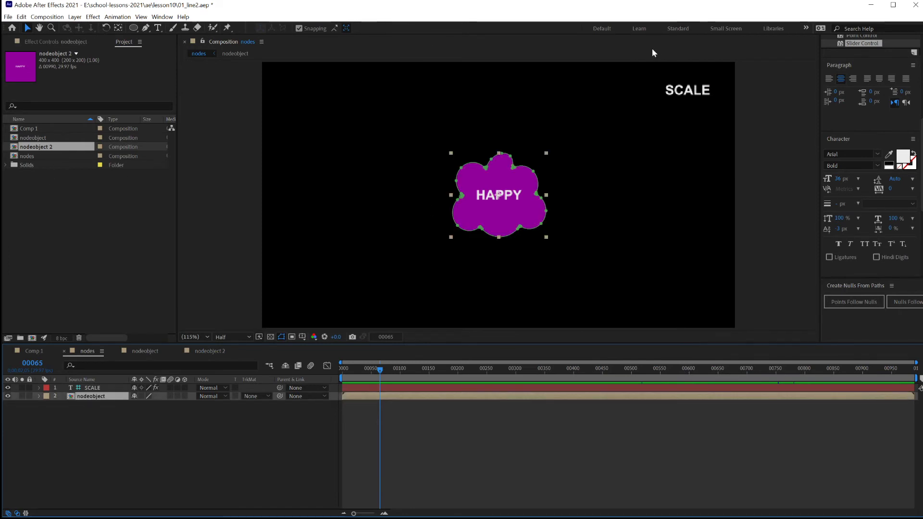
left_click(86, 390)
left_click(87, 396)
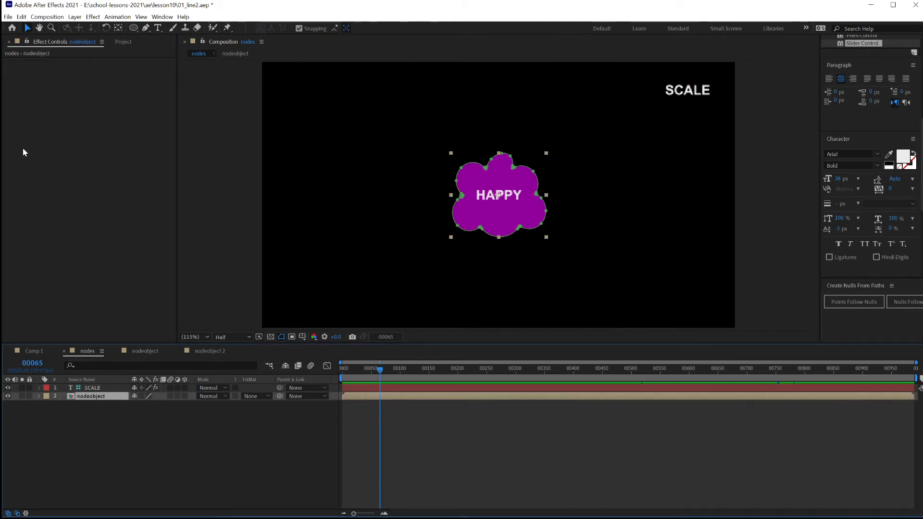
left_click(92, 388)
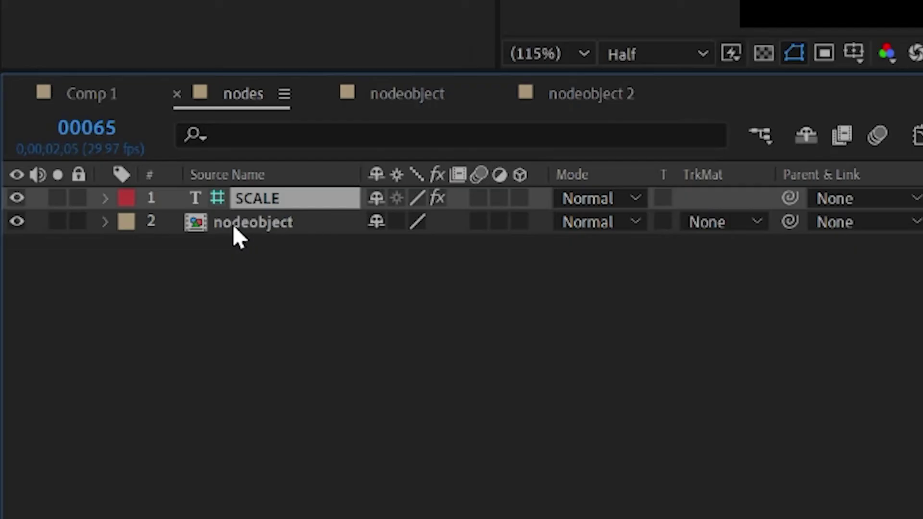
left_click(83, 398)
key("ctrl+d")
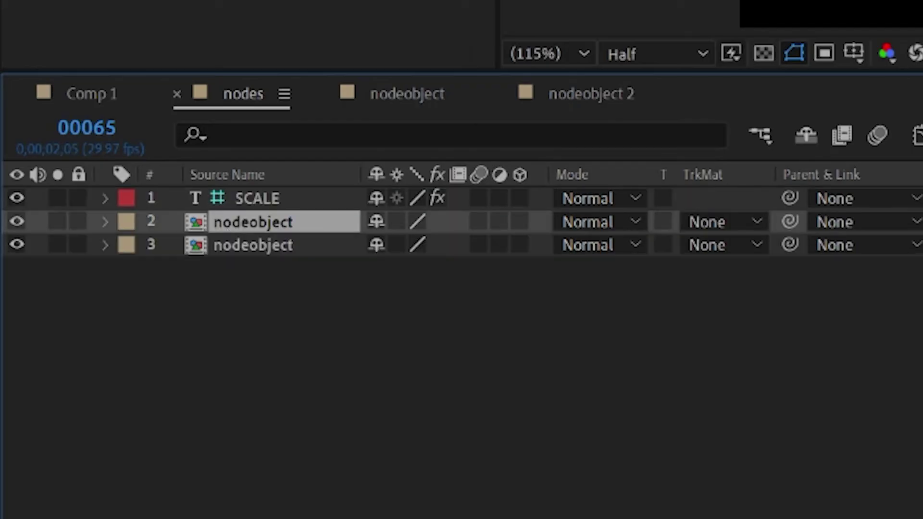
Arrange the two clouds side by side in the composition viewer
left_click_drag(508, 214, 639, 207)
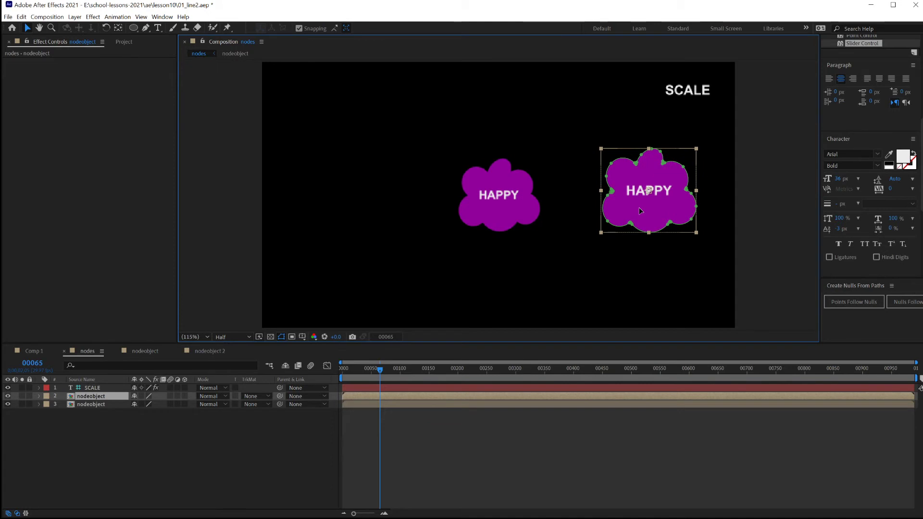
left_click(85, 405)
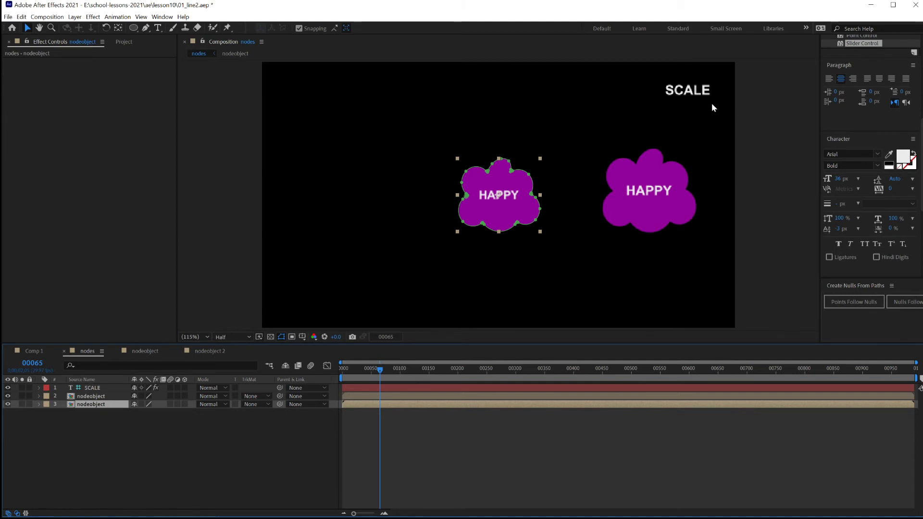
left_click(124, 42)
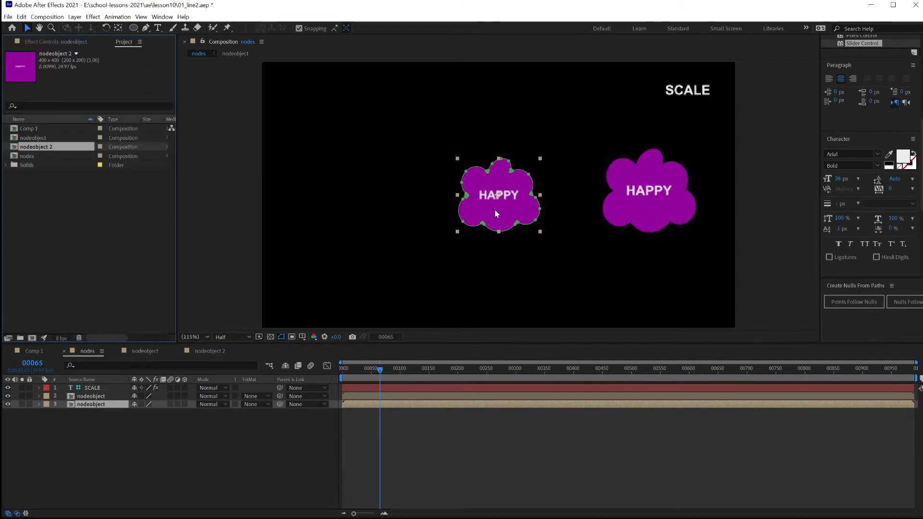
mouse_move(497, 214)
left_mouse_down()
mouse_move(454, 214)
mouse_move(505, 211)
left_mouse_up()
left_click_drag(658, 207, 352, 210)
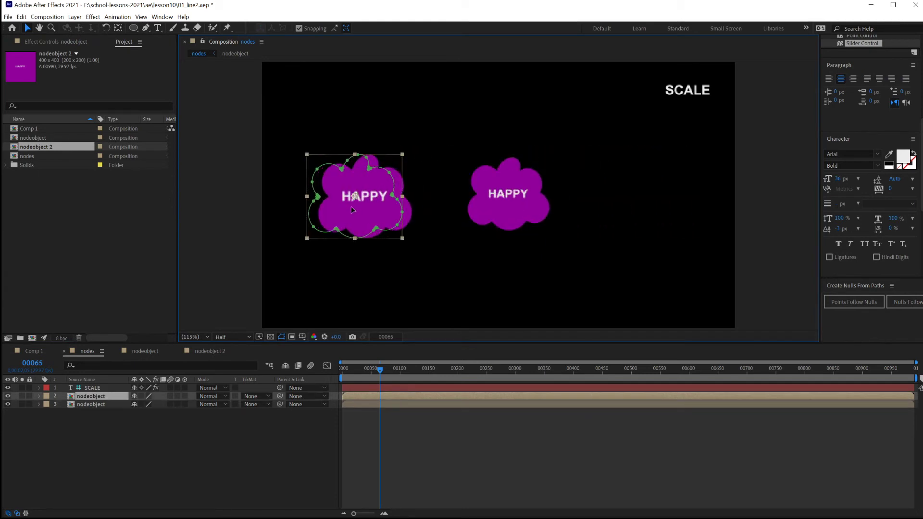
left_click_drag(511, 209, 613, 210)
left_click_drag(367, 211, 479, 203)
left_click(604, 208)
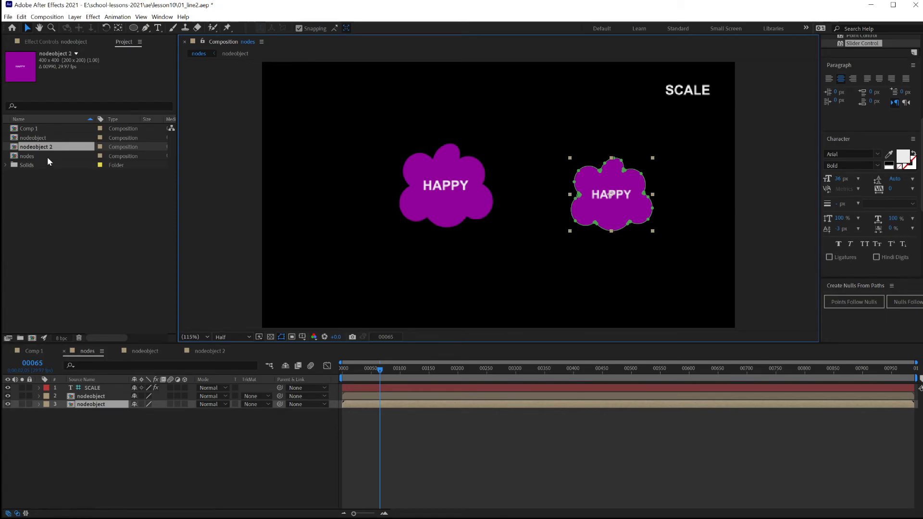
Replace the right cloud layer with nodeobject 2, the blue HUNGRY node, and reveal its scale expression
left_click(27, 150)
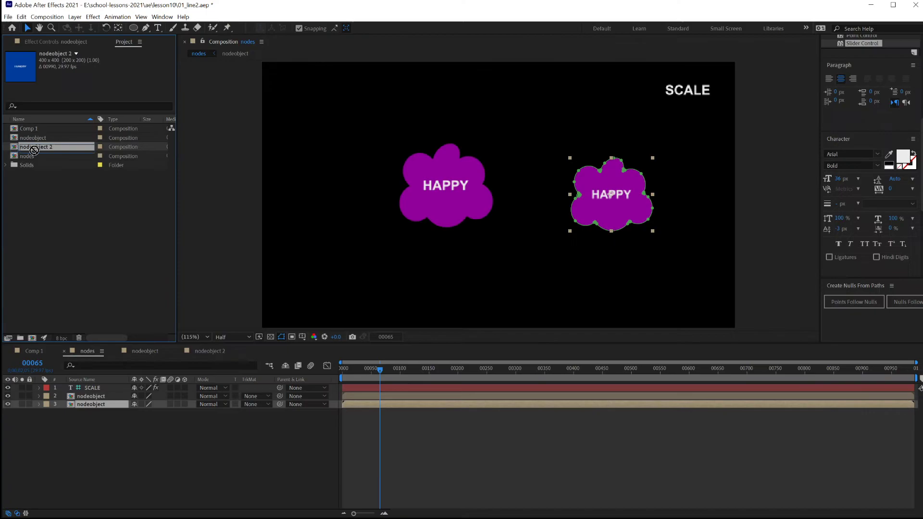
left_click_drag(101, 320, 95, 405)
left_click_drag(236, 270, 242, 273)
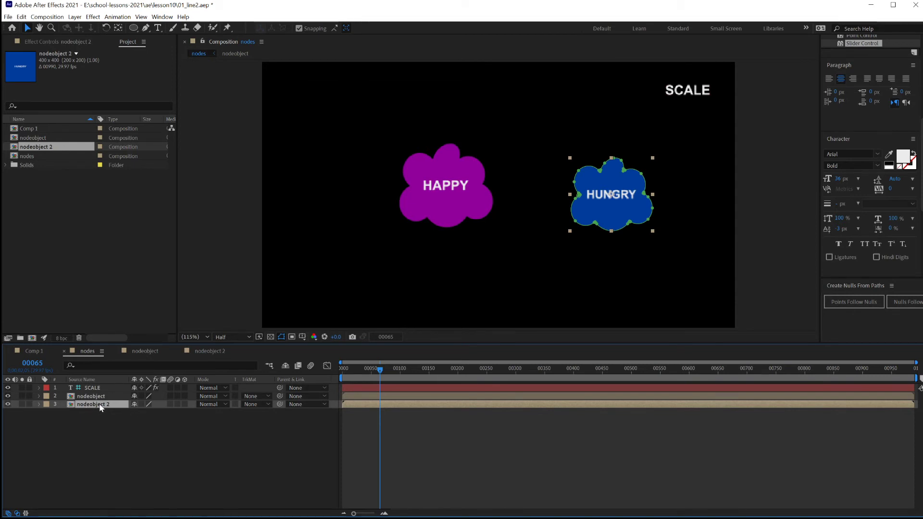
key("e")
key("e")
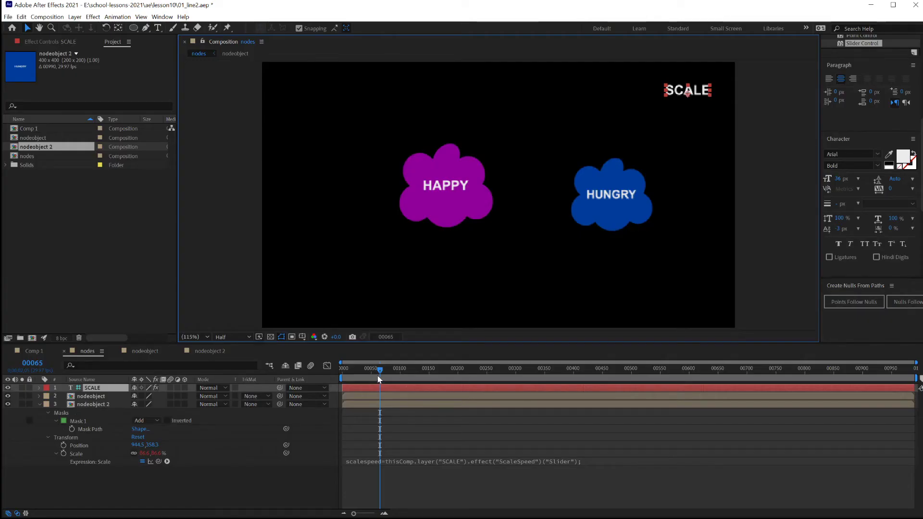
Preview the pulsing cloud animation from the start of the timeline
left_click_drag(377, 368, 330, 367)
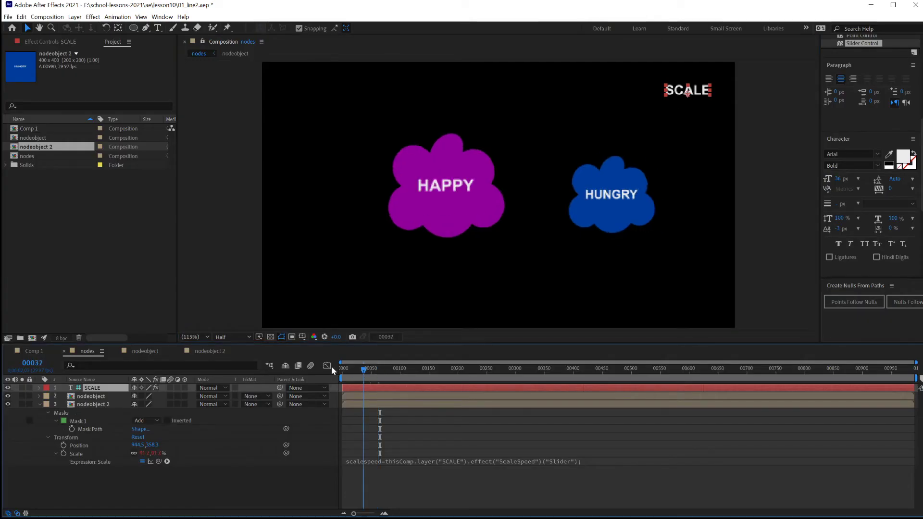
key("space")
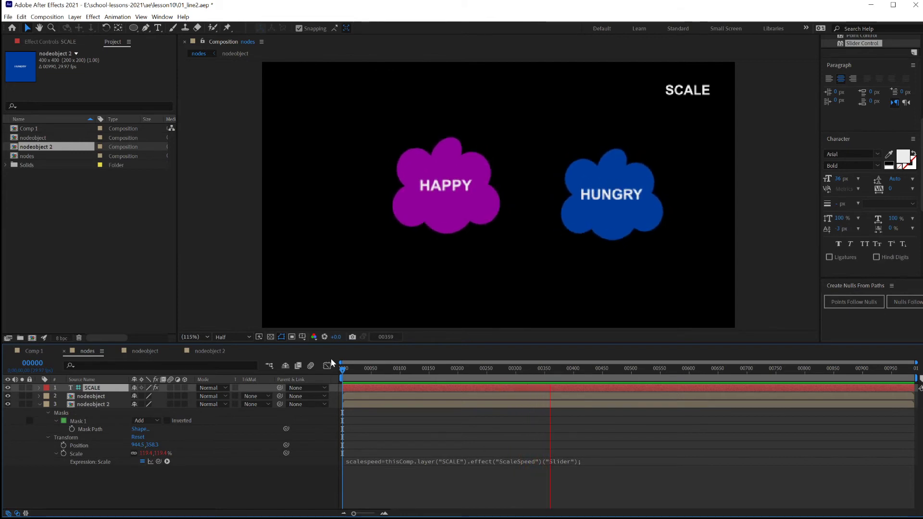
key("space")
Duplicate the nodeobject 2 composition as nodeobject 3 and open it
left_click_drag(549, 368, 379, 368)
key("u")
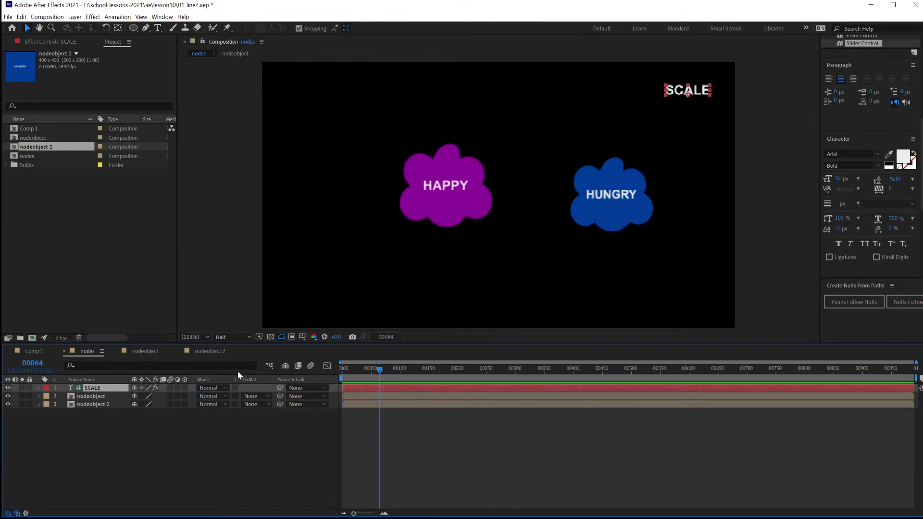
left_click(34, 149)
key("ctrl+d")
double_click(33, 152)
Retype the cloud's label as SLEEPY and give its shape a purple fill
double_click(591, 204)
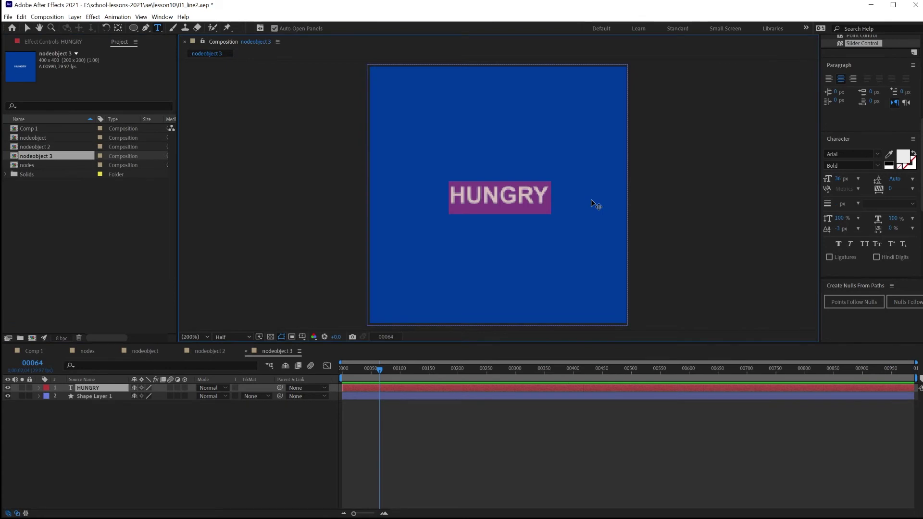
type("SMILEY")
key("BackSpace")
key("BackSpace")
key("BackSpace")
key("BackSpace")
key("BackSpace")
type("LEEPY")
left_click(416, 247)
left_click(399, 28)
left_click(735, 316)
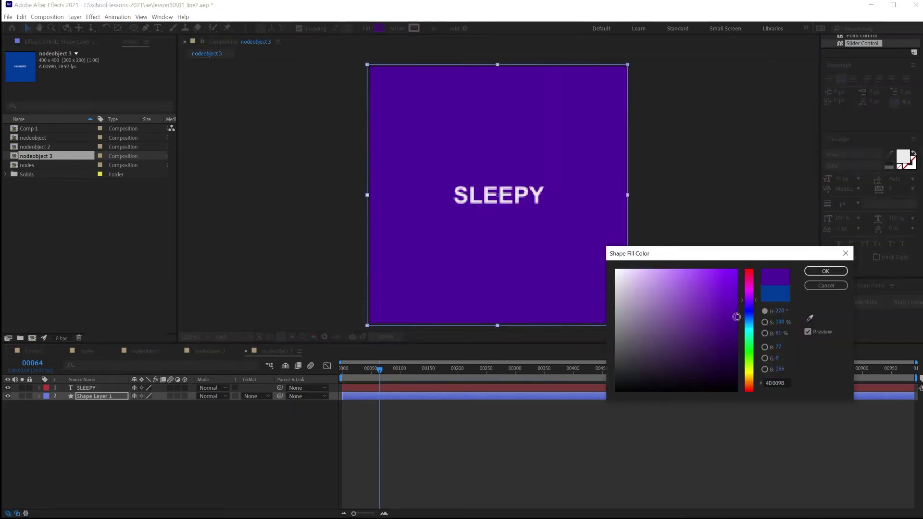
left_click(824, 269)
In nodes, duplicate the HUNGRY layer, swap in nodeobject 3, and place it below centre
left_click(87, 351)
left_click(95, 404)
key("ctrl+d")
left_click_drag(610, 194, 495, 103)
left_click_drag(33, 156, 92, 412)
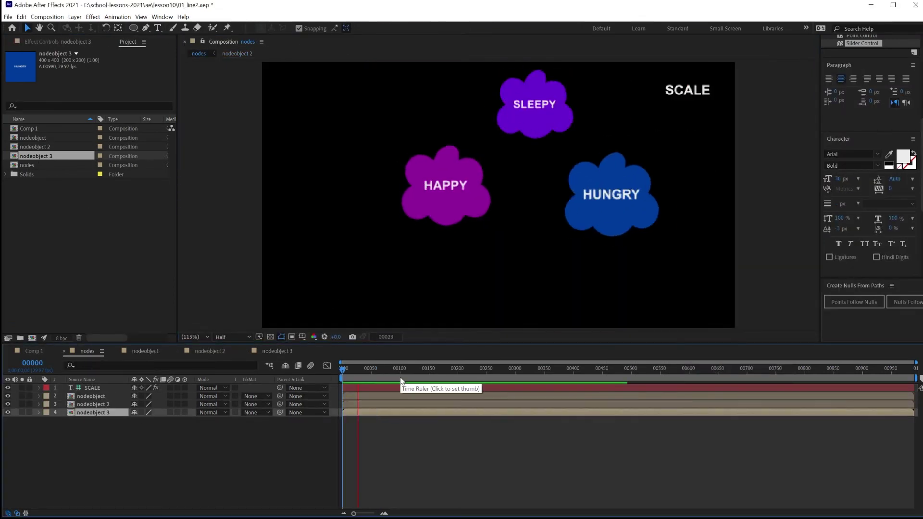
left_click_drag(380, 369, 406, 369)
left_click_drag(480, 164, 491, 239)
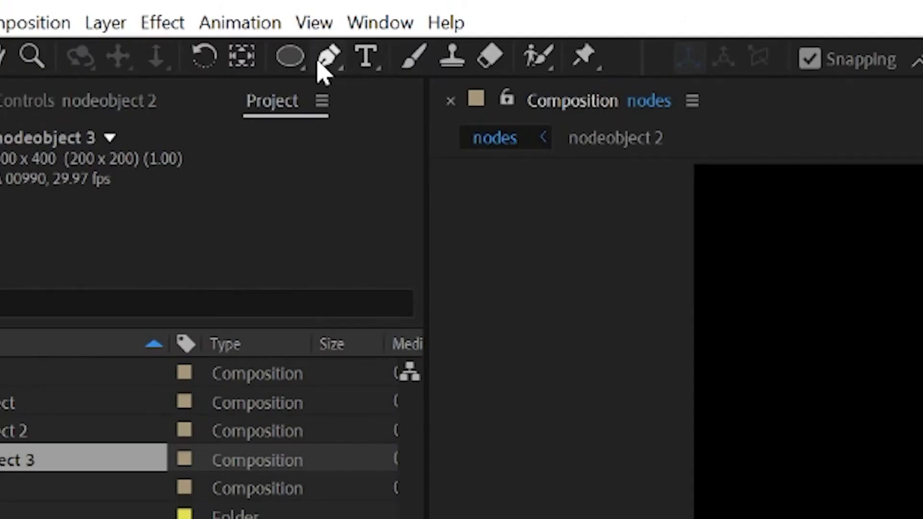
Draw a horizontal line below the clouds with the Pen tool
left_click(145, 28)
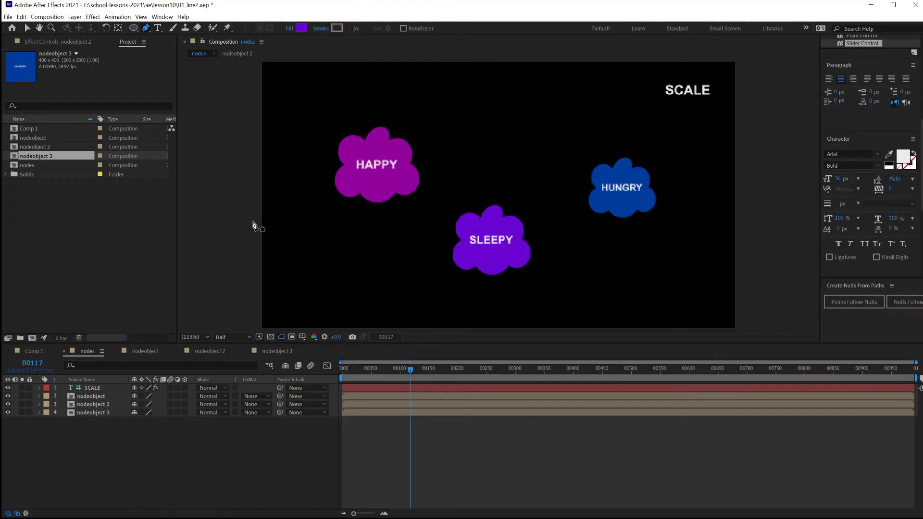
left_click(364, 302)
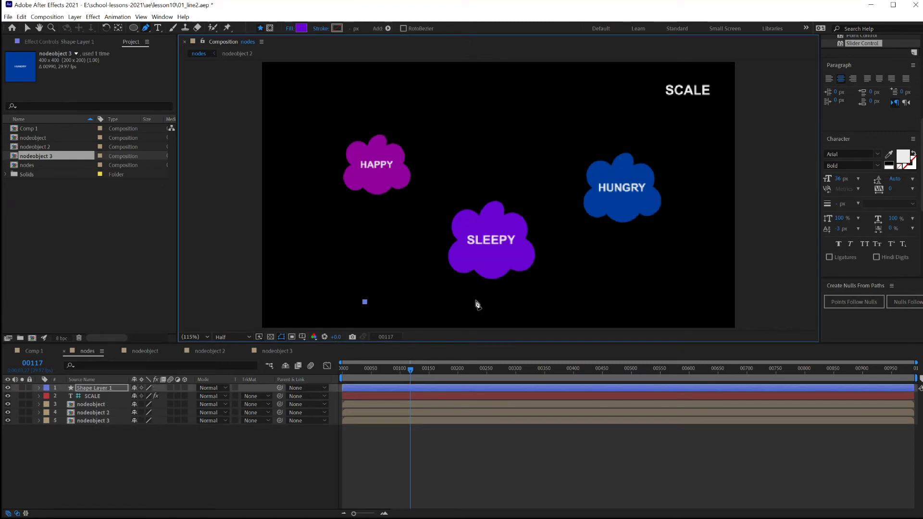
left_click(536, 303)
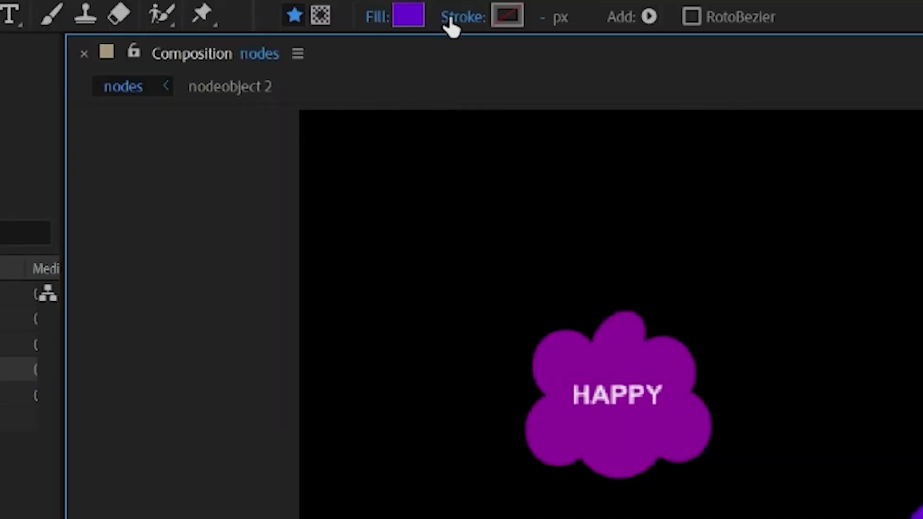
Set the line's stroke to Solid Color and its fill to None
left_click(449, 19)
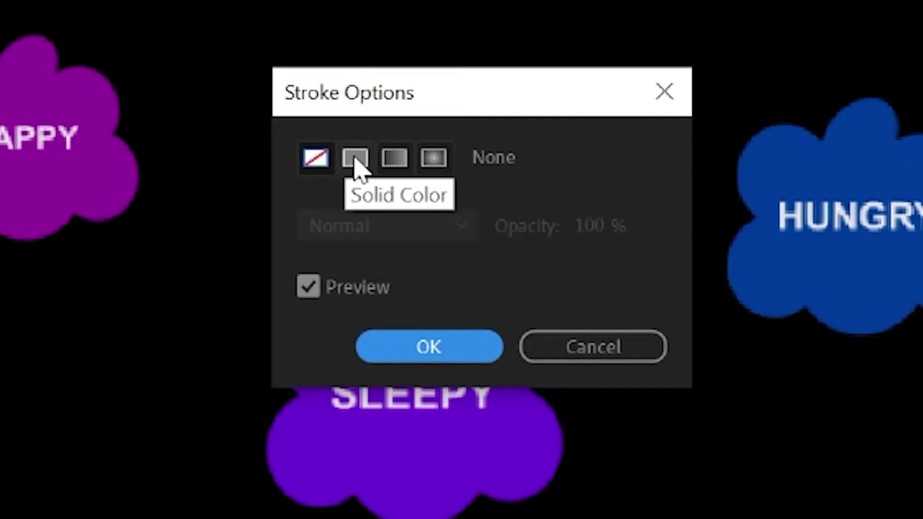
left_click(880, 418)
left_click(415, 356)
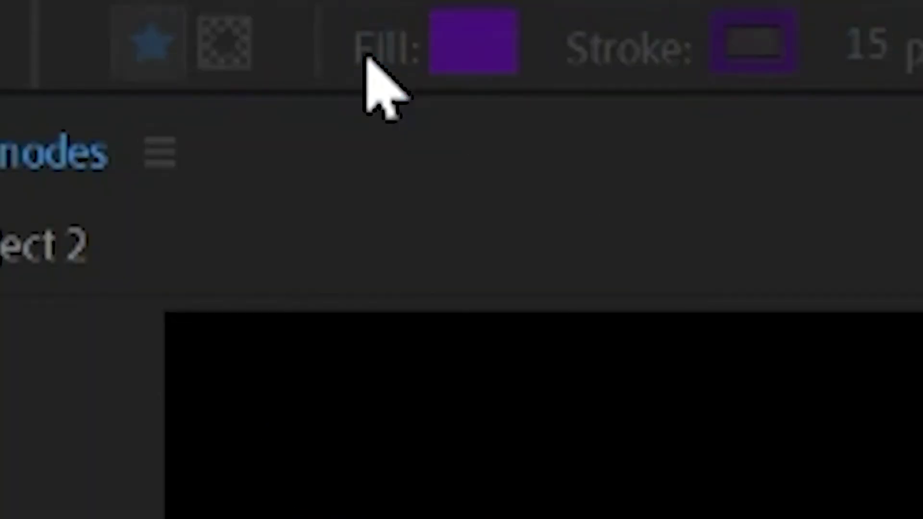
left_click(380, 53)
left_click(462, 171)
left_click(496, 226)
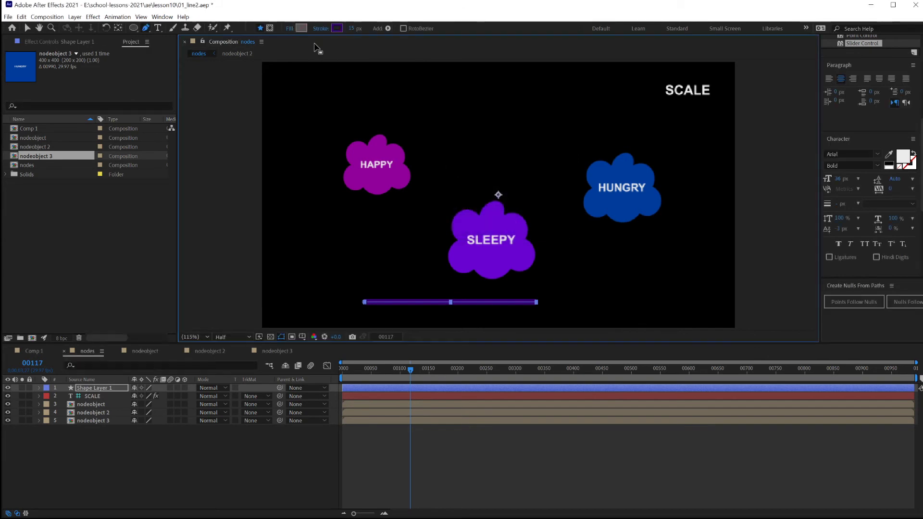
left_click(333, 29)
Make the line's stroke blue and rename the shape layer 'line'
left_click(750, 330)
key("Return")
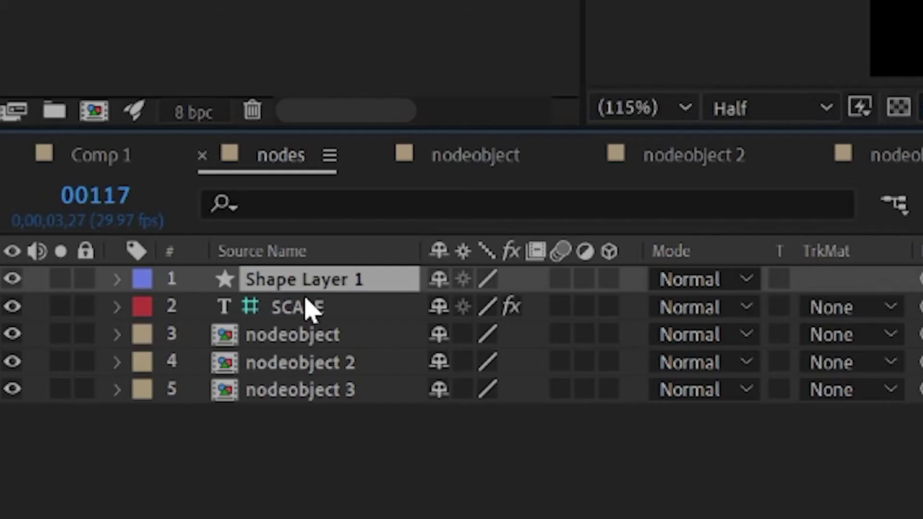
key("Return")
type("line")
key("Return")
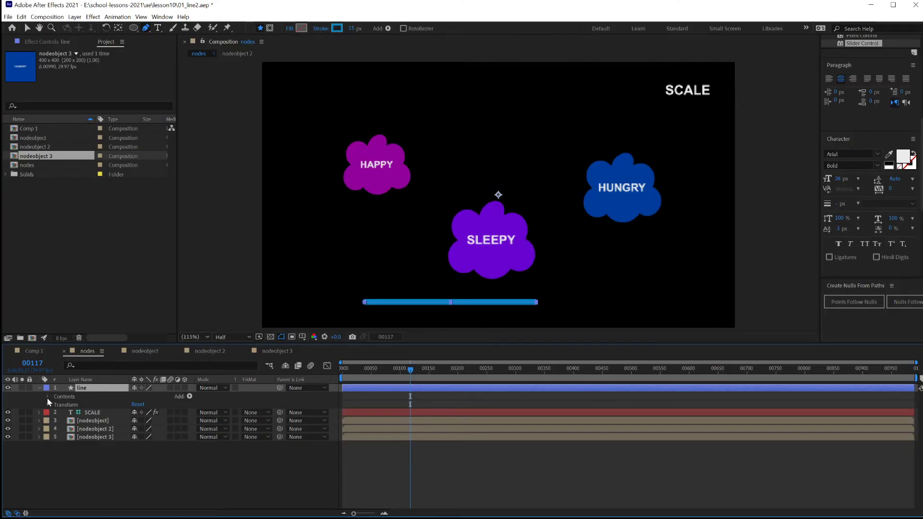
Set Stroke 1's width to 5 and add dashes to the stroke
left_click(148, 310)
left_click(56, 406)
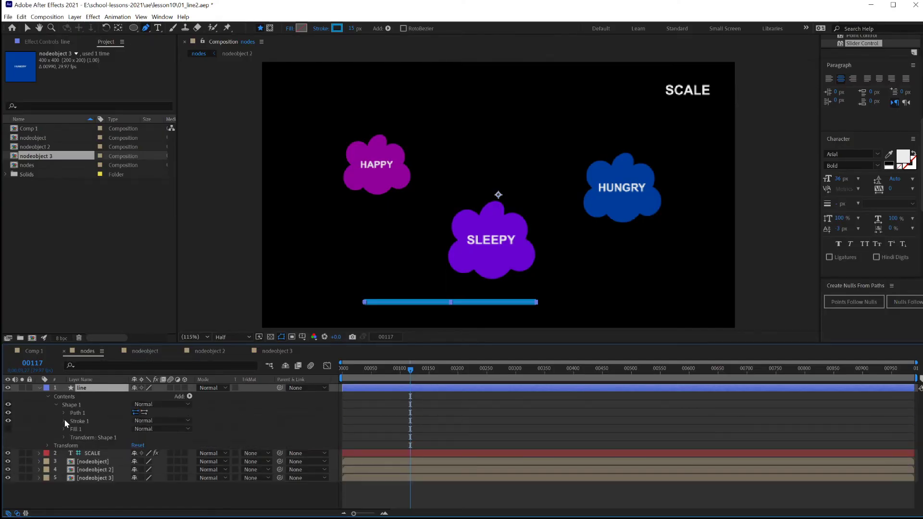
left_click(64, 421)
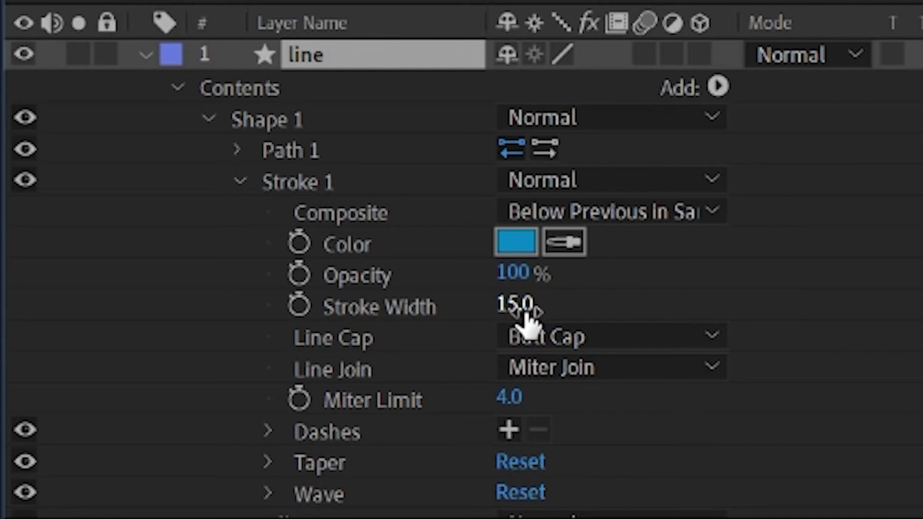
left_click(136, 453)
type("5")
key("Return")
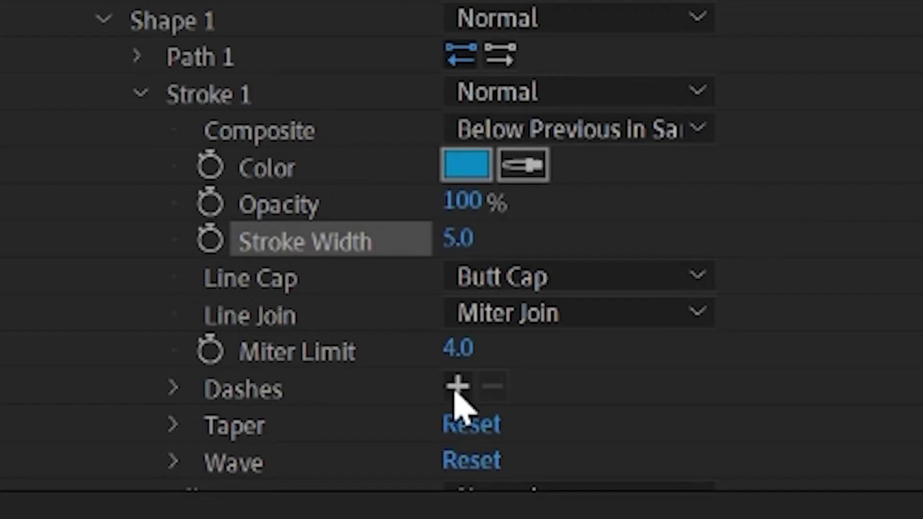
left_click(457, 387)
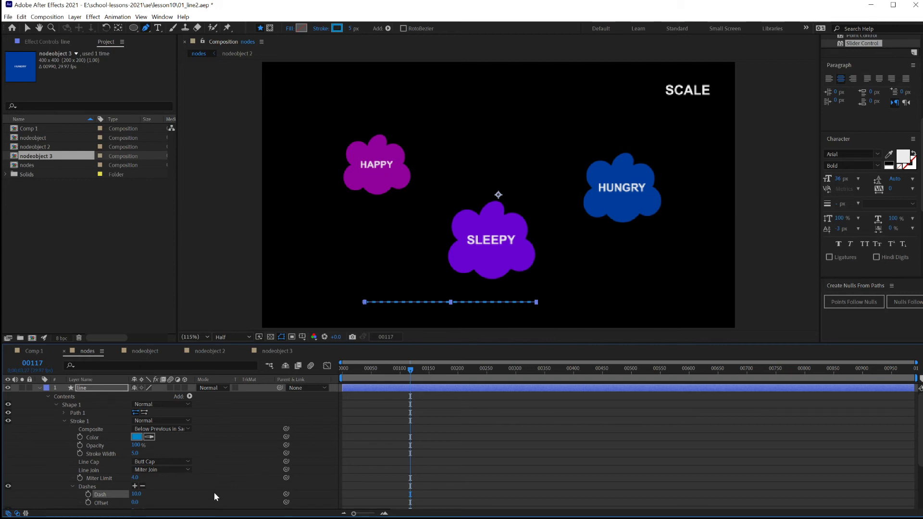
left_click(39, 388)
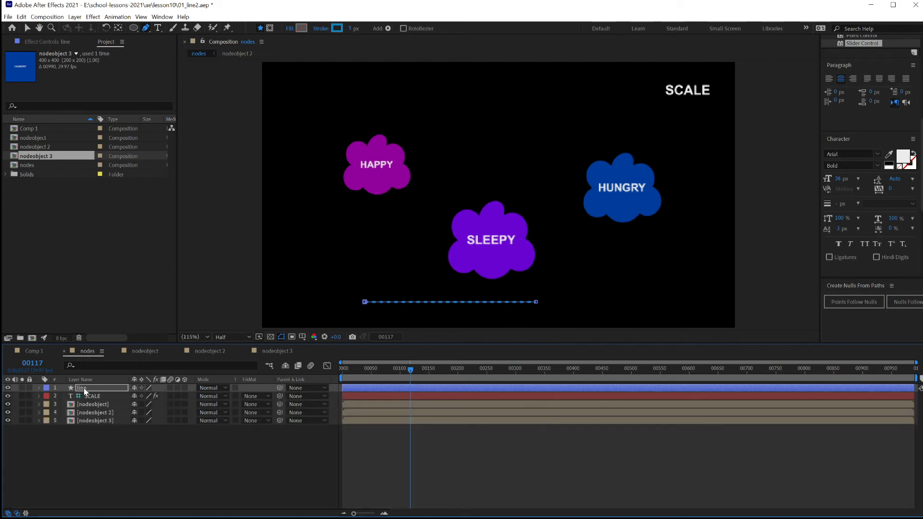
Duplicate the line layer as line 2 and select its Path property
left_click(83, 389)
key("ctrl+d")
key("v")
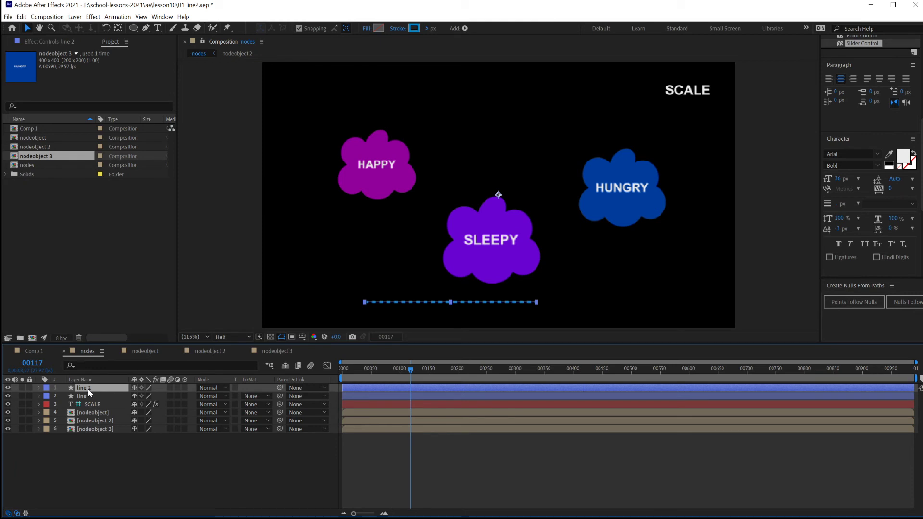
key("u")
key("u")
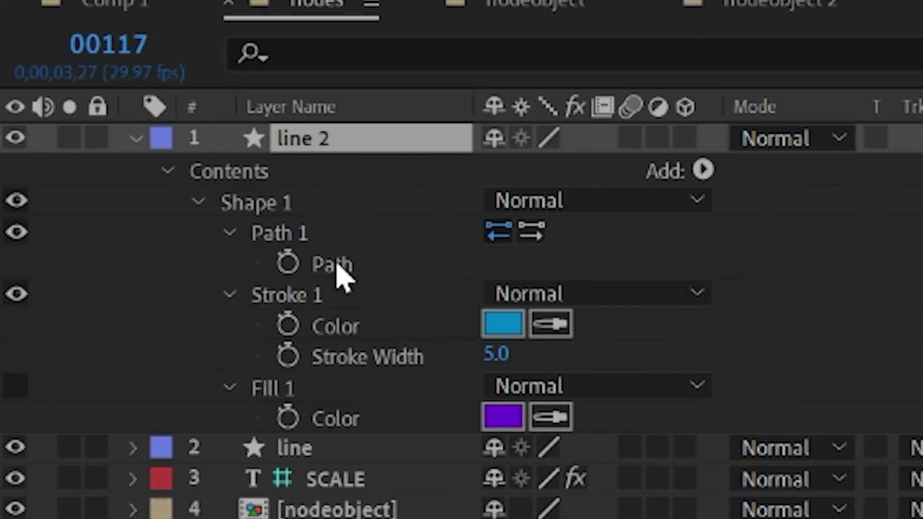
left_click(93, 423)
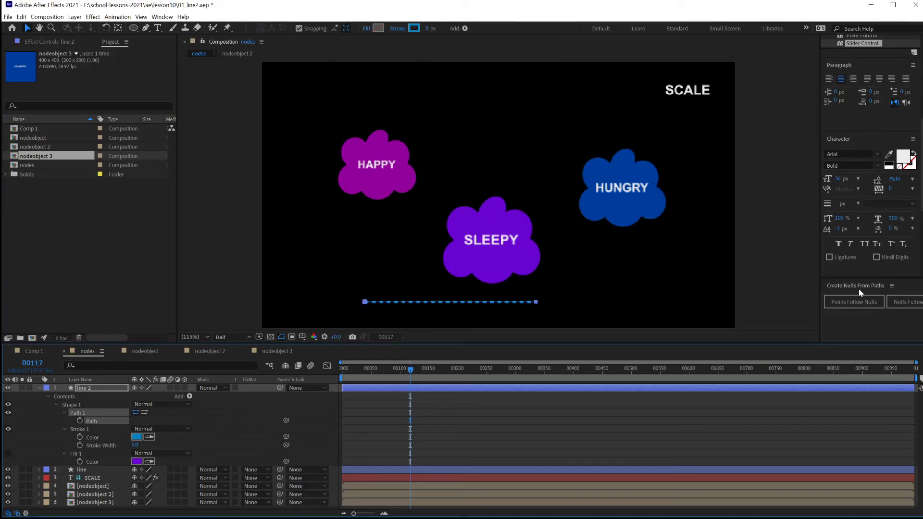
Look through the Window menu for the Create Nulls From Paths script
left_click(162, 16)
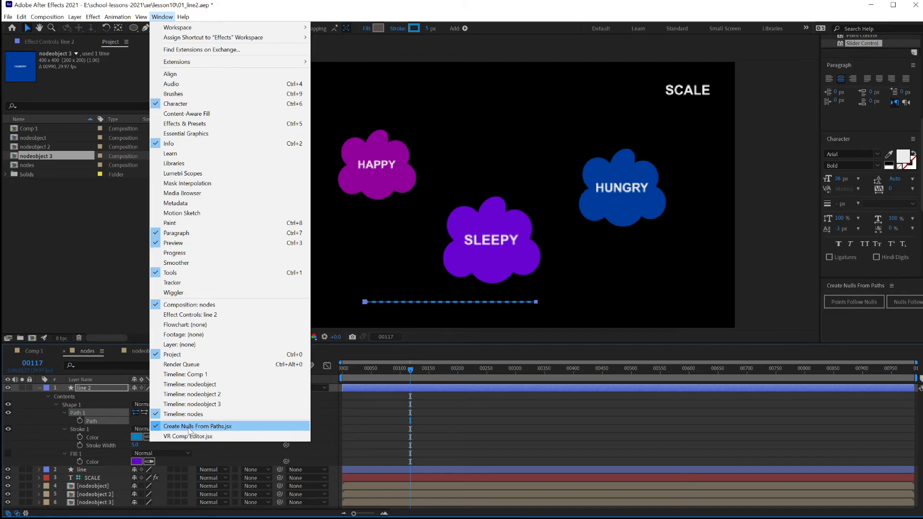
left_click(93, 422)
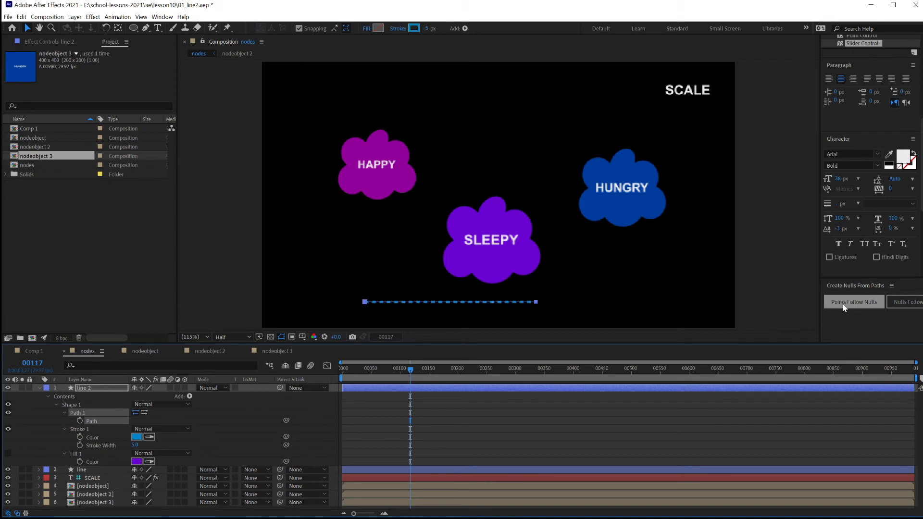
Create nulls for line 2's end points and move them onto the HAPPY and SLEEPY clouds
left_click(861, 303)
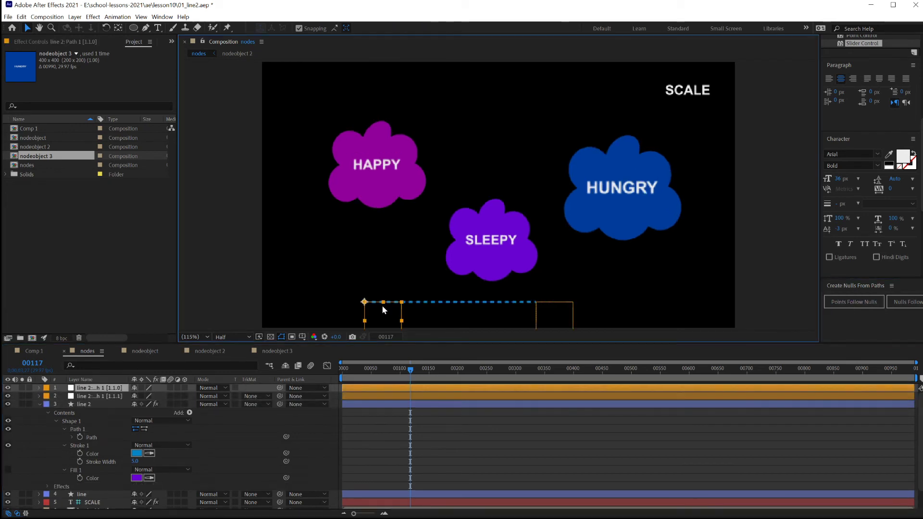
left_click_drag(374, 293, 389, 173)
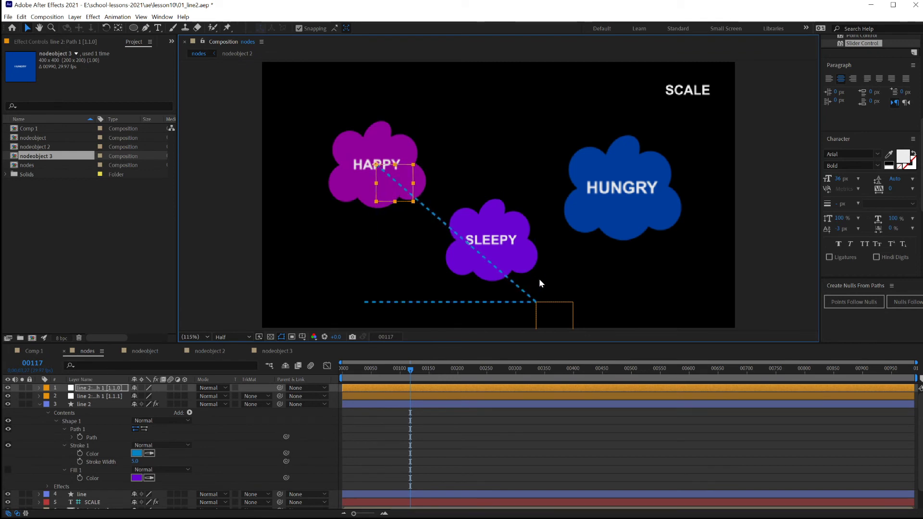
left_click(548, 311)
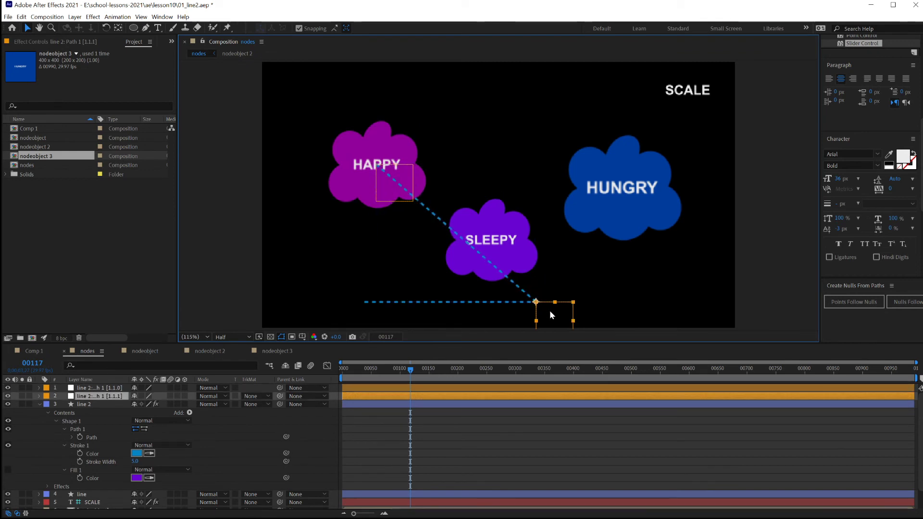
left_click_drag(550, 310, 506, 254)
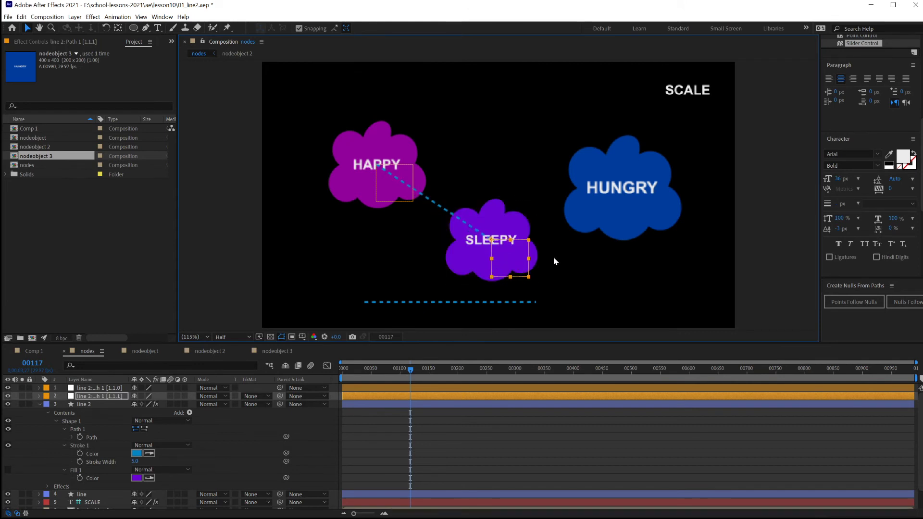
key("Left")
key("Left")
key("Left")
key("Left")
key("Down")
key("Down")
key("Down")
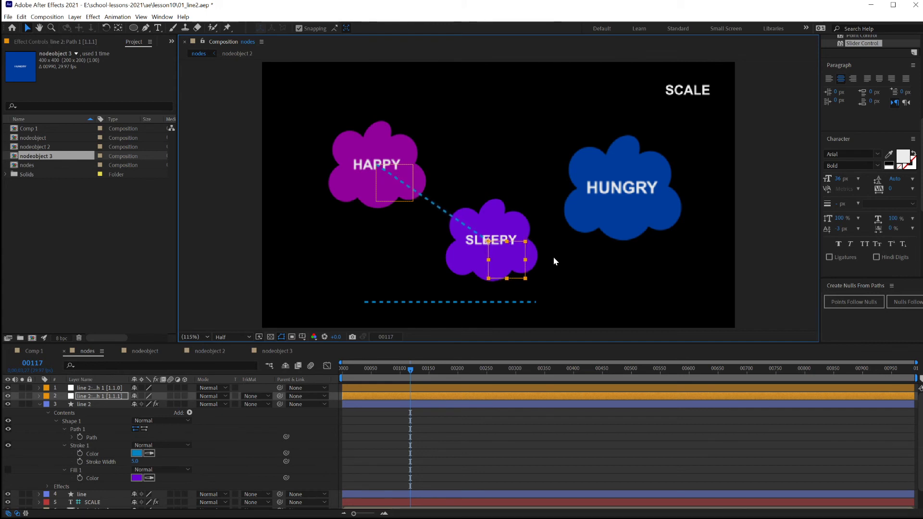
key("Left")
key("Down")
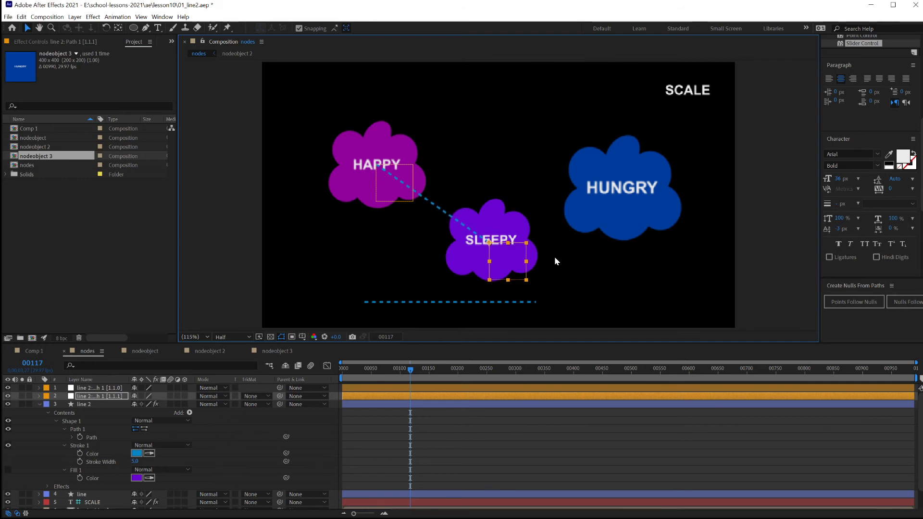
Parent the SLEEPY-end null to nodeobject 3 and test by moving the SLEEPY cloud
left_click(39, 404)
left_click(111, 426)
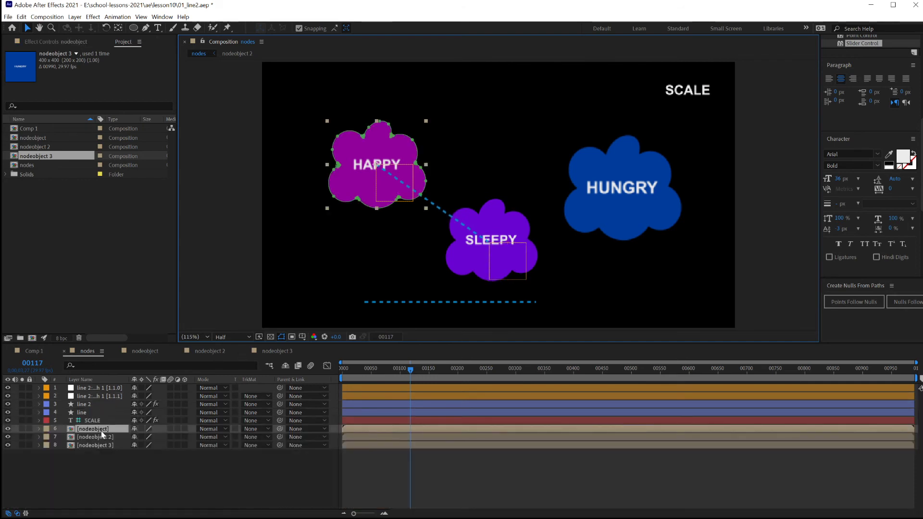
left_click(505, 218)
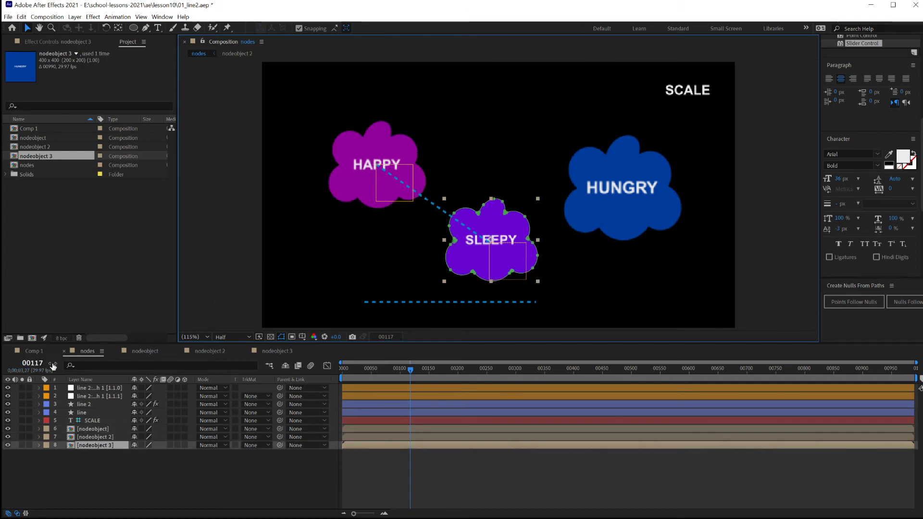
left_click(89, 397)
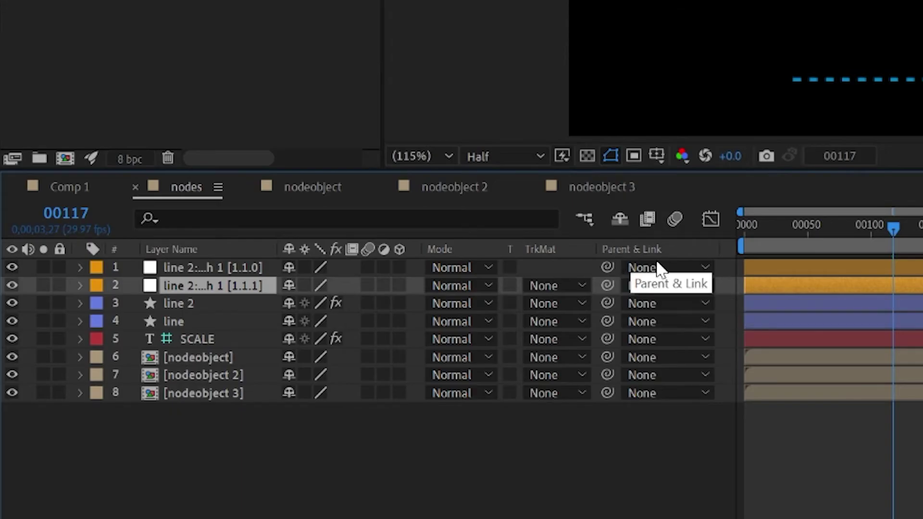
left_click(647, 287)
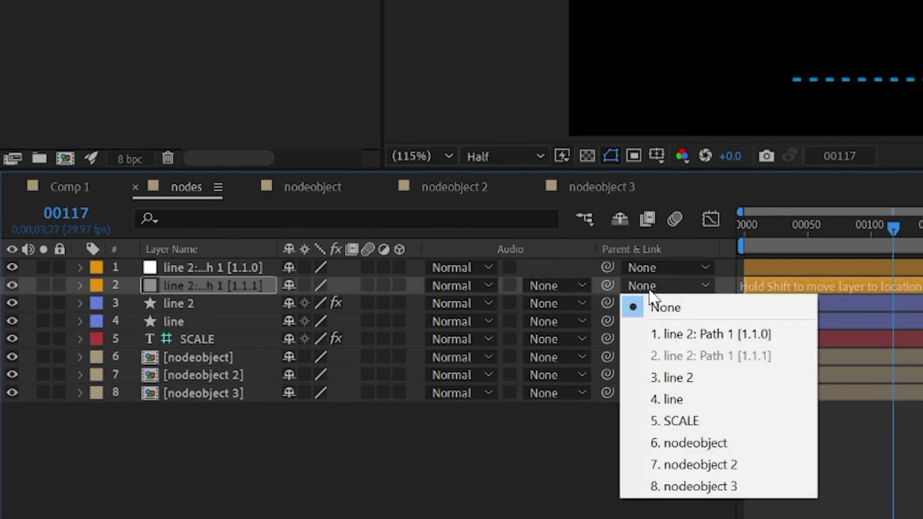
left_click(724, 487)
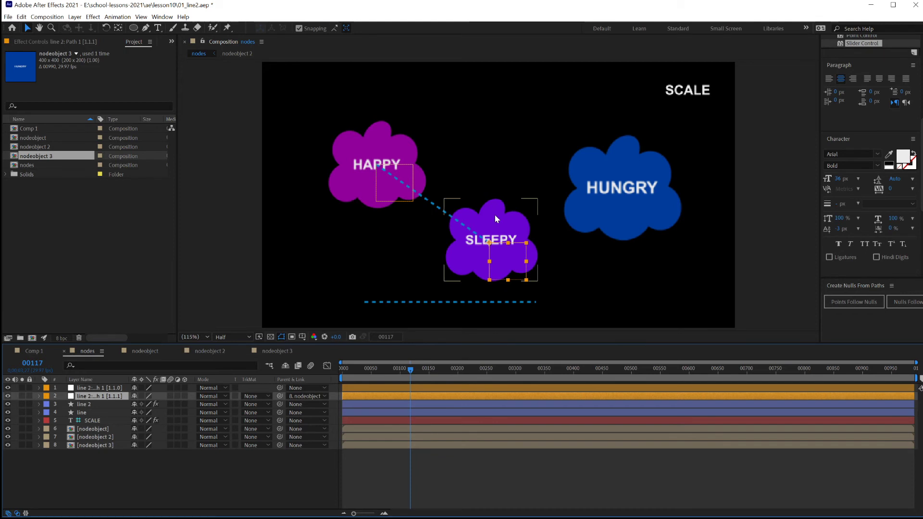
left_click_drag(493, 227, 521, 193)
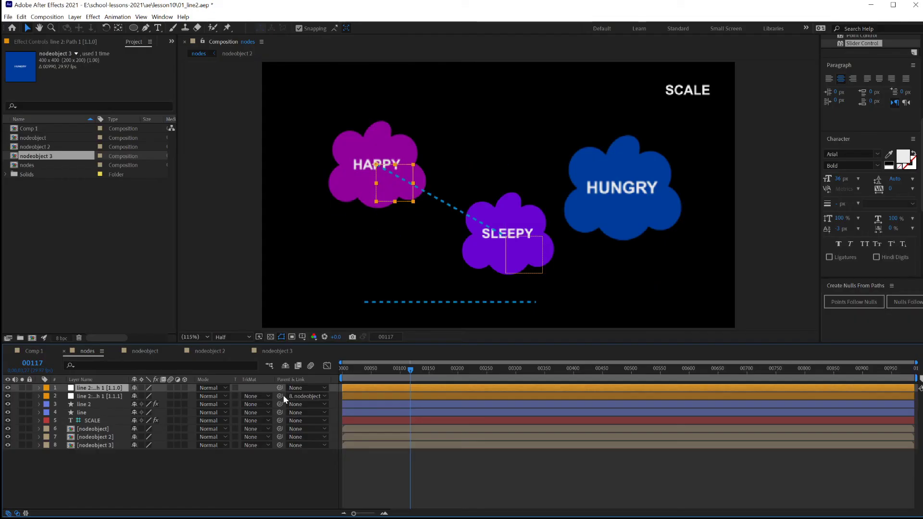
Parent the HAPPY-end null to the nodeobject layer
left_click(99, 428)
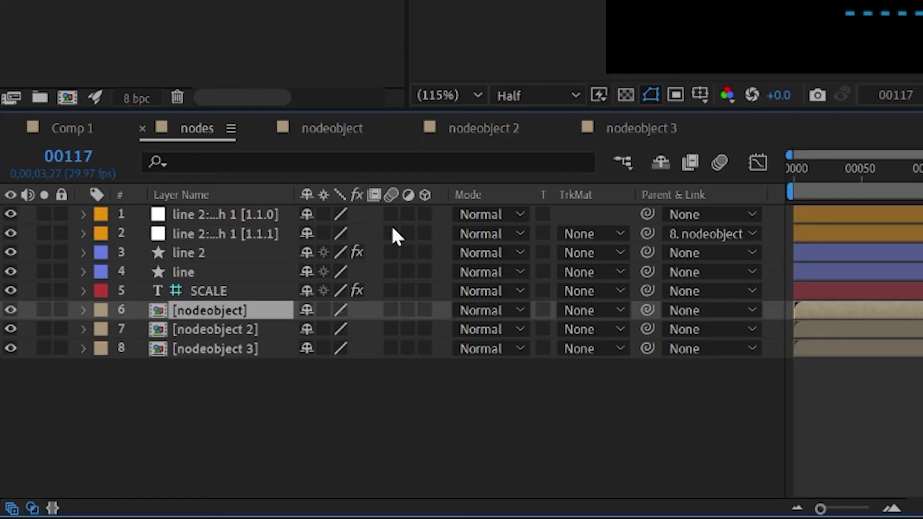
left_click(233, 222)
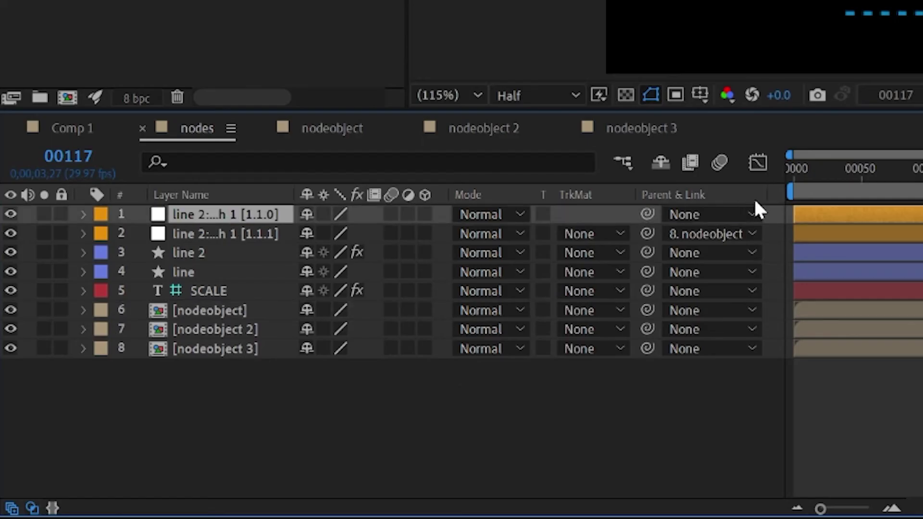
left_click(753, 213)
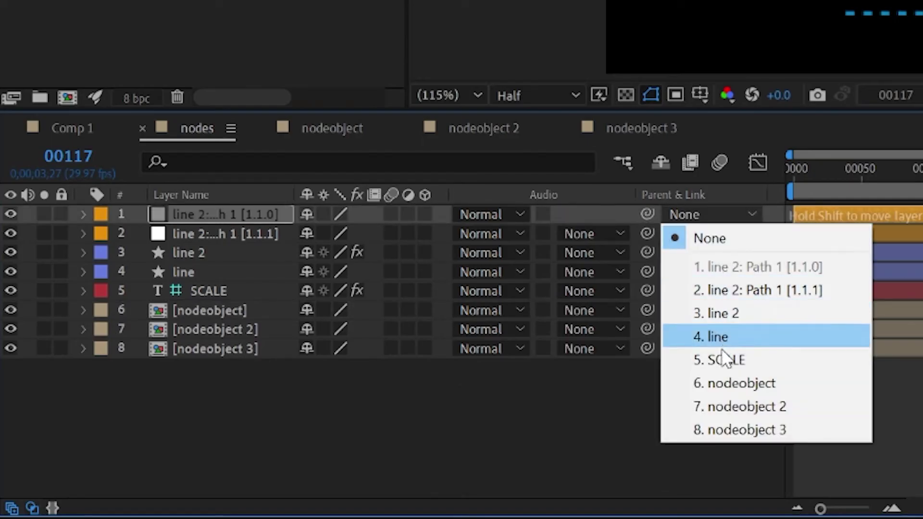
left_click(713, 386)
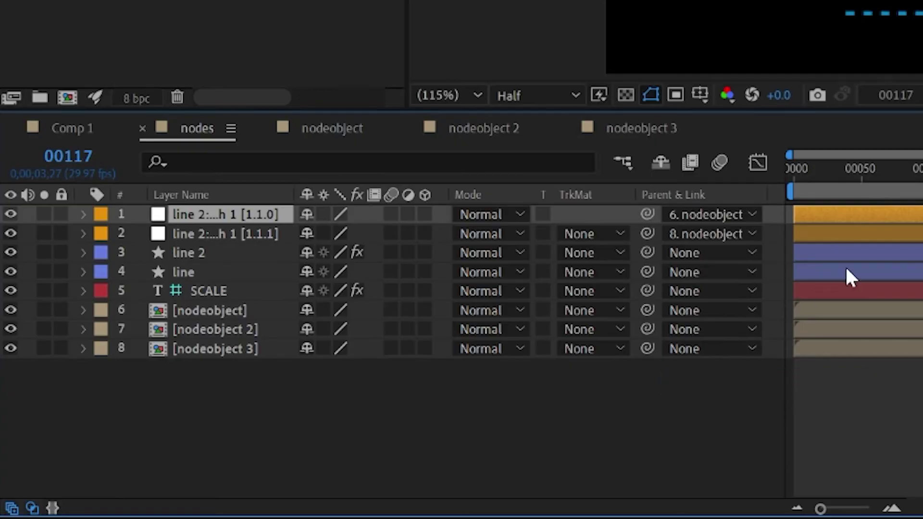
Move the three cloud layers to the top of the layer stack
left_click(207, 312)
left_click(204, 351, "shift")
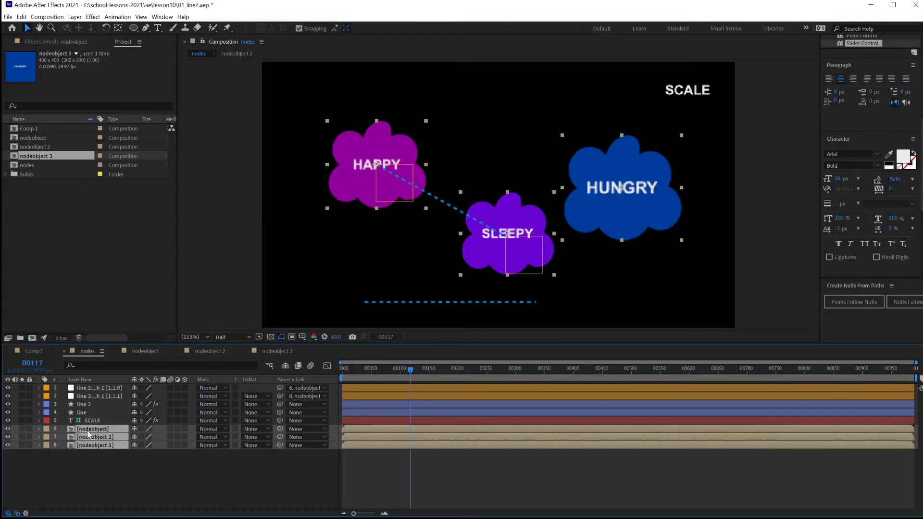
left_click_drag(88, 434, 87, 385)
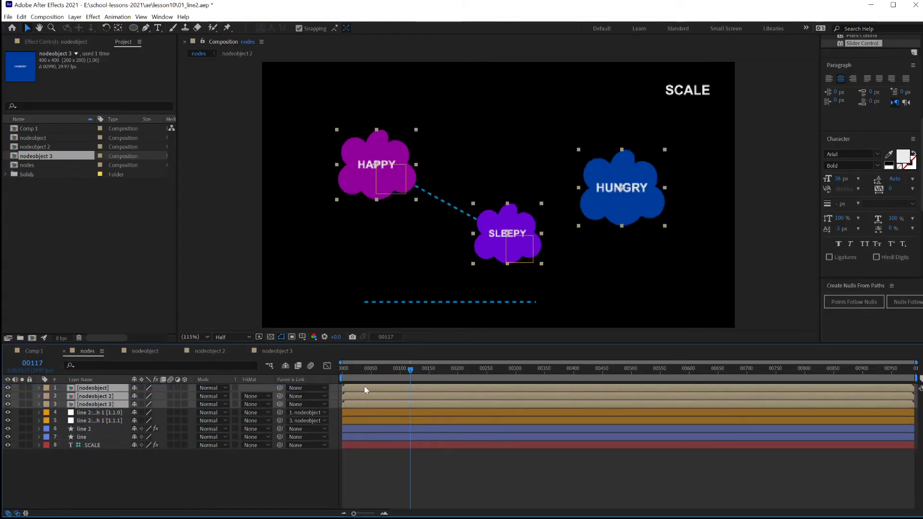
Preview from the start and drag the HAPPY and SLEEPY clouds to new positions
left_click_drag(410, 370, 329, 368)
key("space")
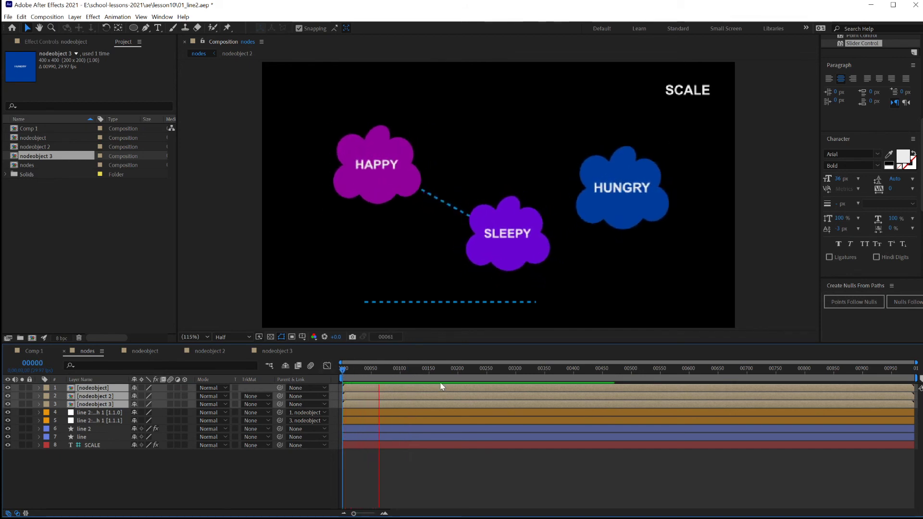
left_click_drag(394, 182, 313, 148)
left_click_drag(497, 220, 472, 232)
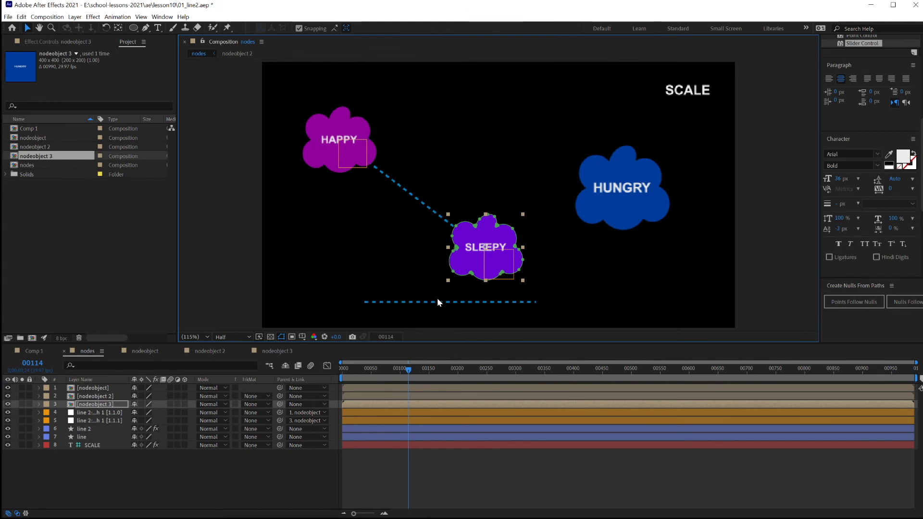
Move the HAPPY cloud slightly right and down
left_click(613, 207)
left_click(388, 304)
left_click(341, 151)
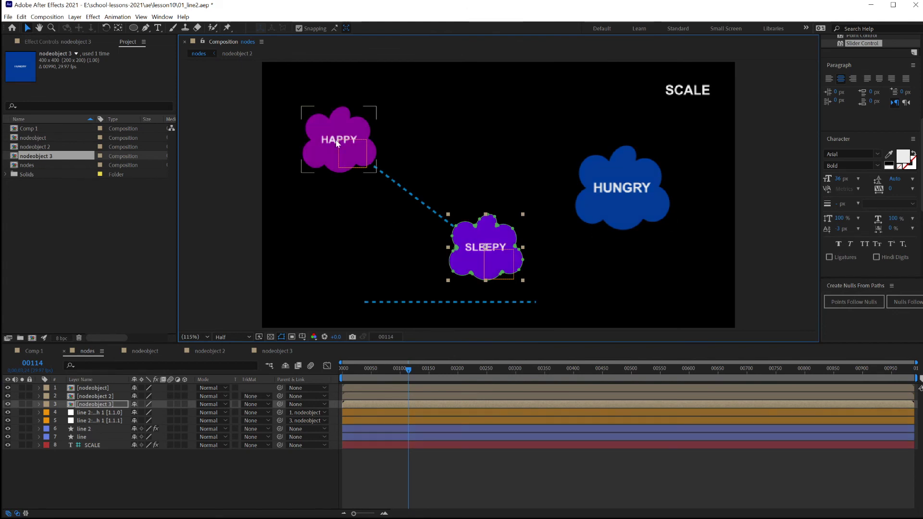
left_click(395, 197)
left_click(607, 197)
left_click(316, 151)
left_click_drag(324, 160, 347, 168)
Rename the bottom line to line 3, create its end nulls, and drag one onto HUNGRY
left_click(82, 438)
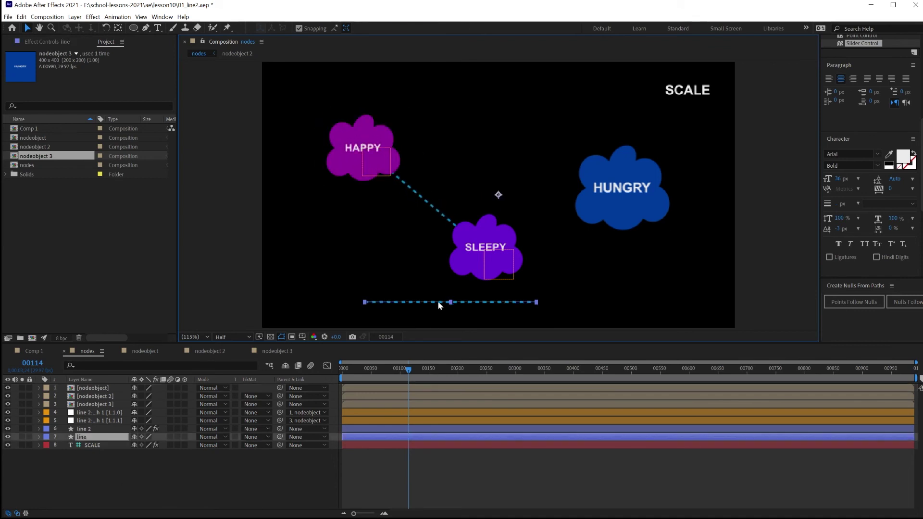
type("3")
key("Return")
left_click(852, 301)
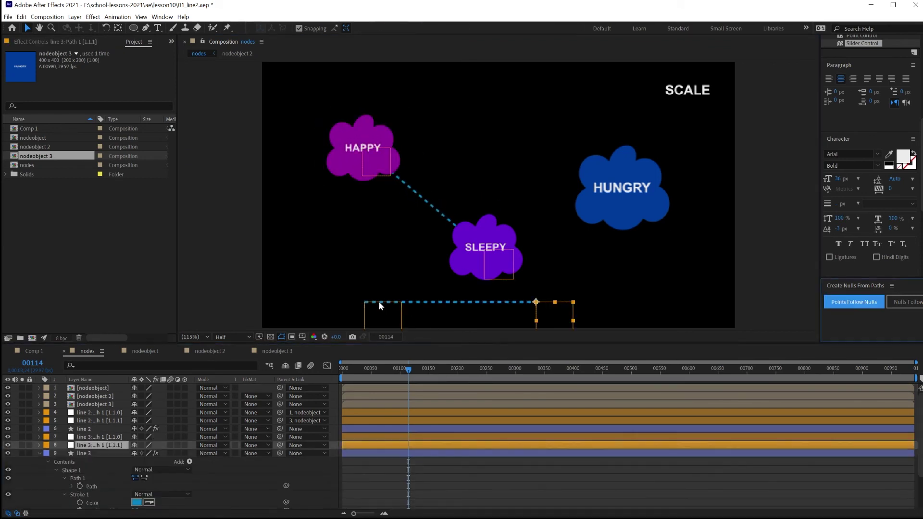
left_click_drag(600, 277, 648, 192)
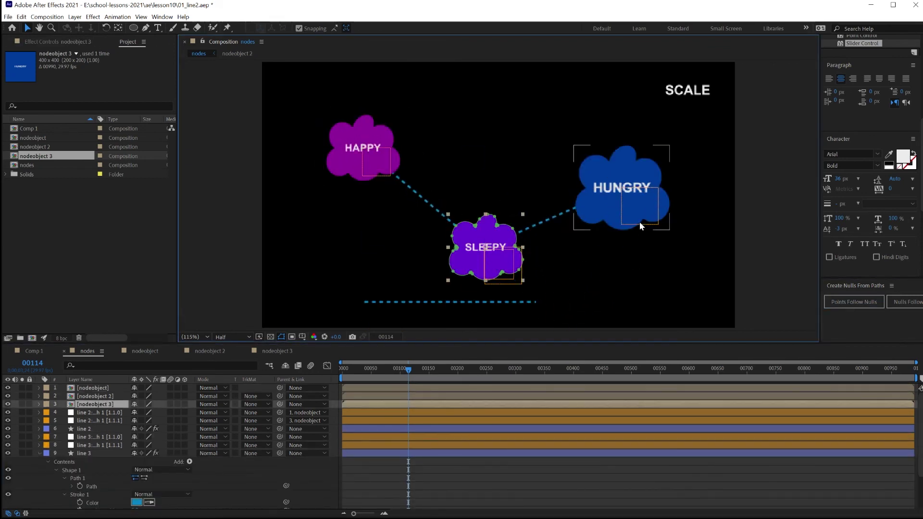
left_click(113, 421)
Parent layer 7 to layer 3 and layer 8 to layer 2
left_click(96, 437)
left_click(307, 437)
left_click(307, 332)
left_click(485, 231)
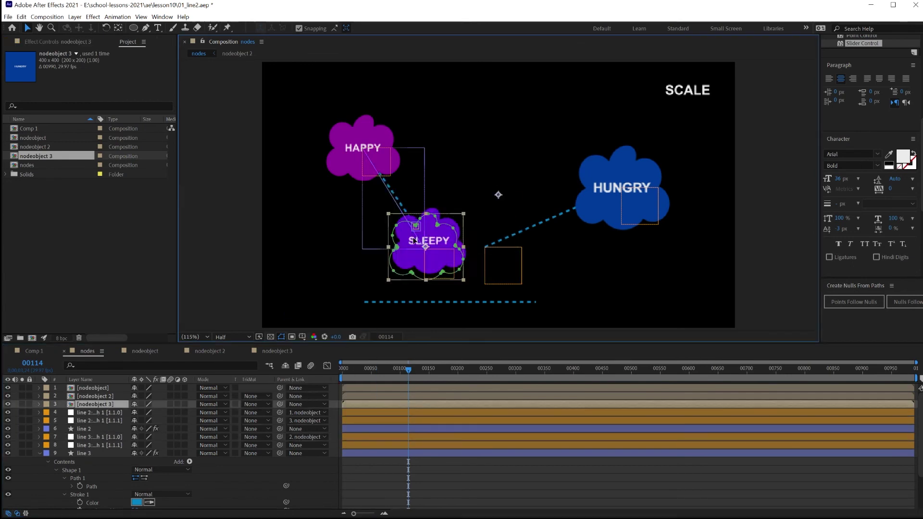
left_click(308, 437)
left_click(303, 349)
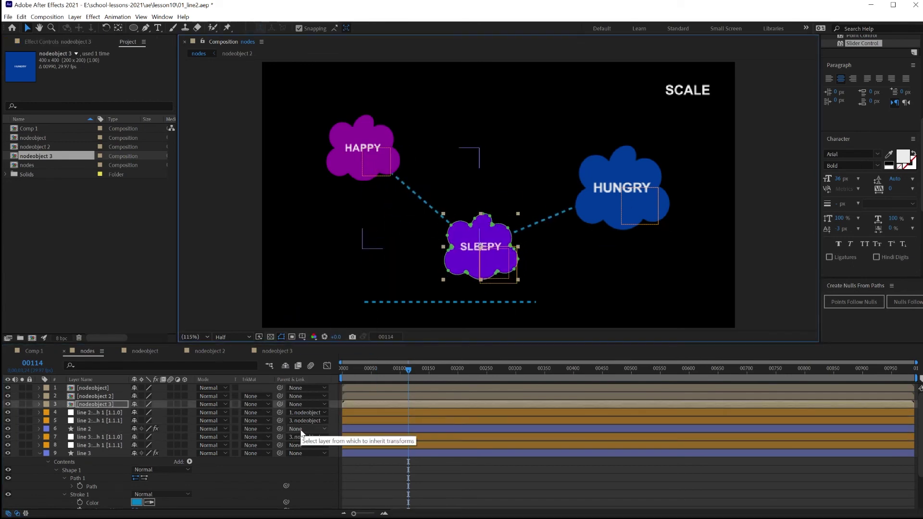
left_click(307, 445)
left_click(302, 345)
Go back to frame 61 and nudge the HAPPY cloud slightly down
left_click_drag(411, 356, 377, 368)
left_click(411, 389)
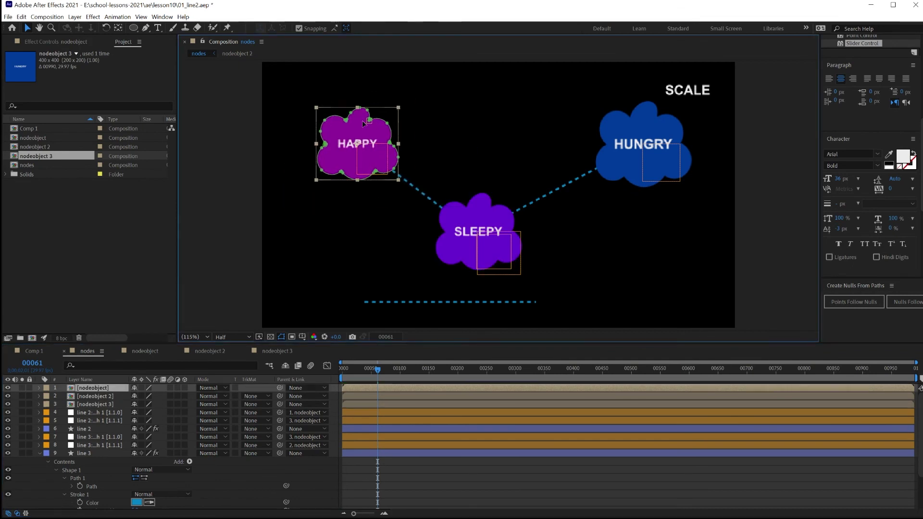
left_click_drag(363, 124, 367, 130)
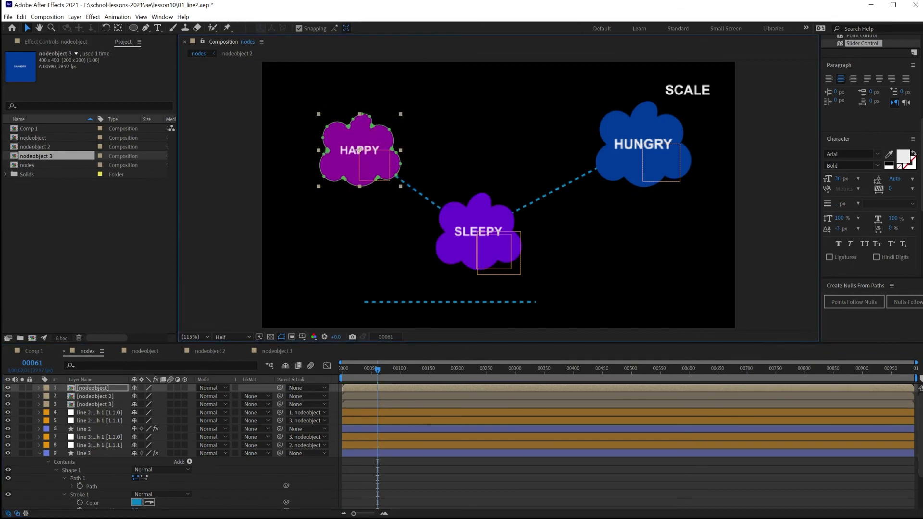
Extend the corner title to 'SCALE POSITION' and move it up and left inside the frame
left_click(679, 94)
double_click(680, 93)
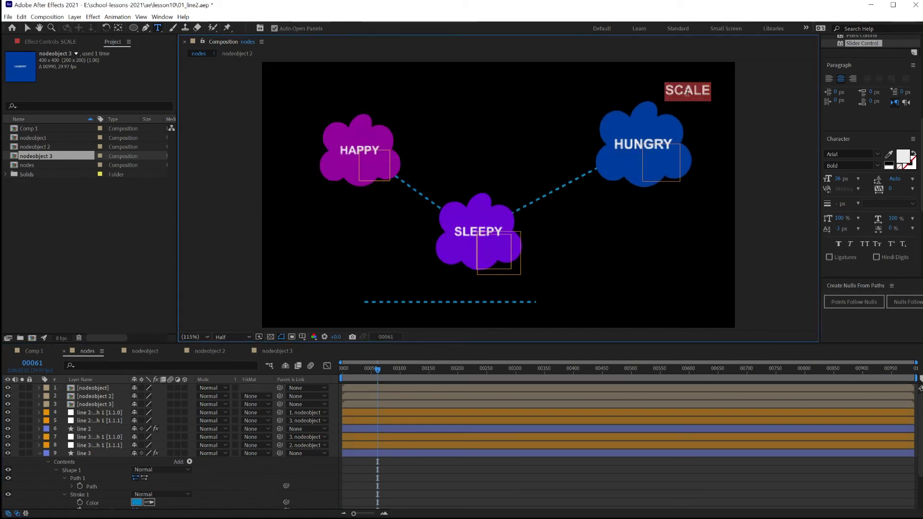
left_click(708, 91)
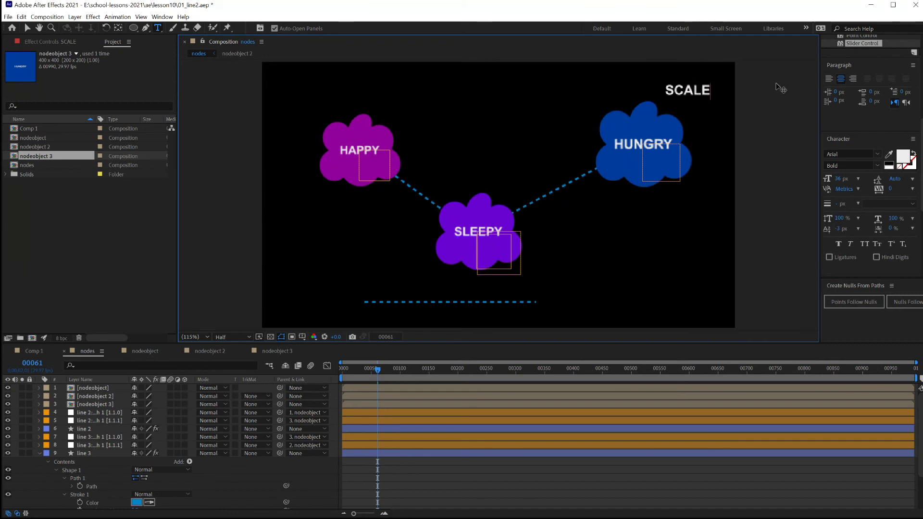
type("POSI")
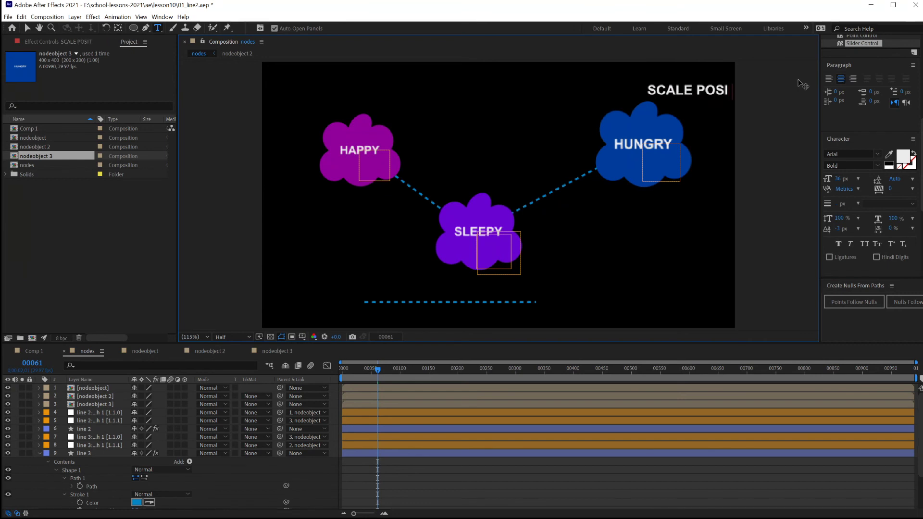
type("TION")
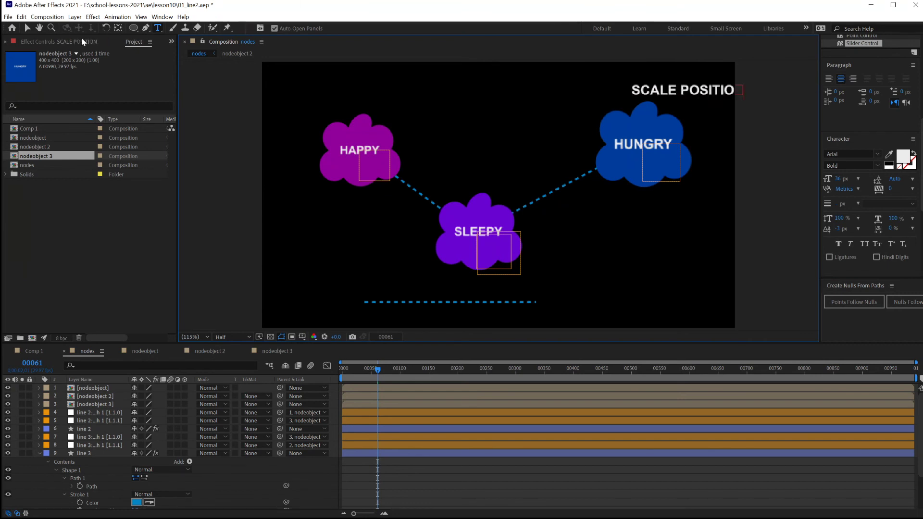
left_click(27, 27)
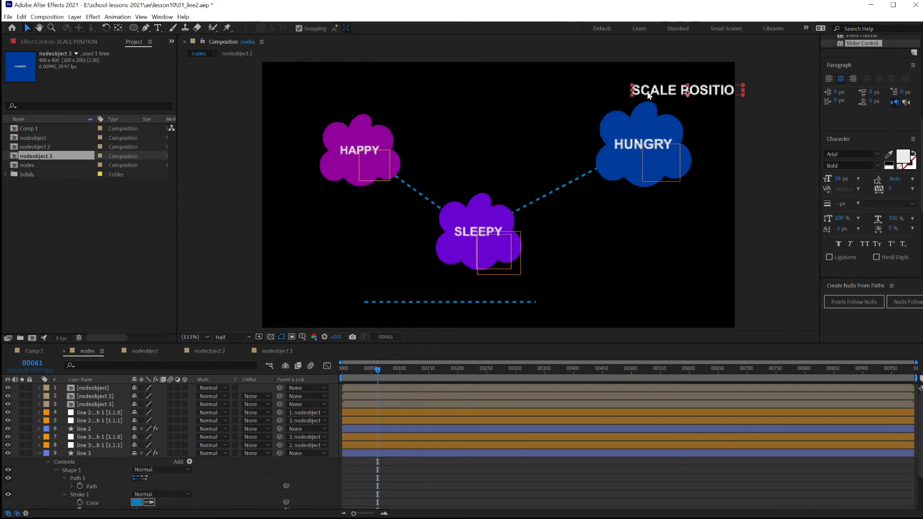
left_click_drag(649, 95, 619, 85)
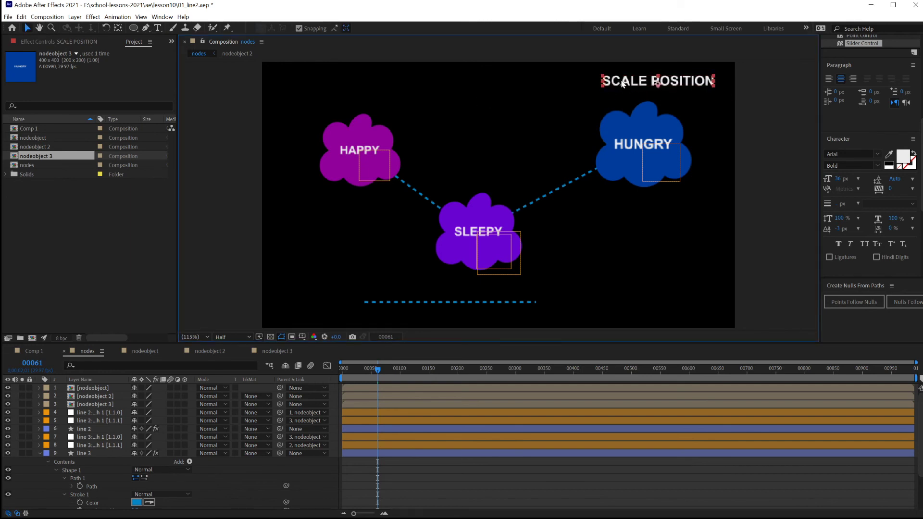
Rename text layer 11 to SCALE and reselect the SCALE text layer
scroll(98, 480, "down", 3)
double_click(100, 505)
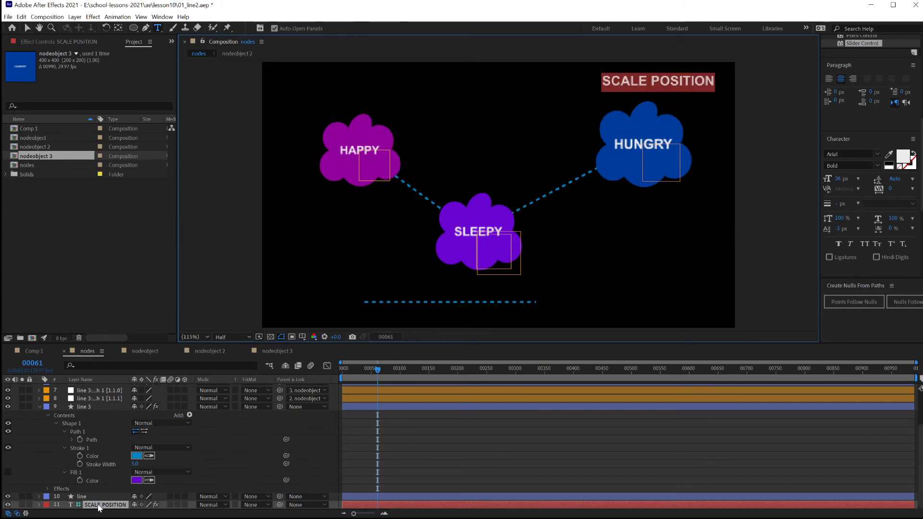
left_click(105, 506)
key("Return")
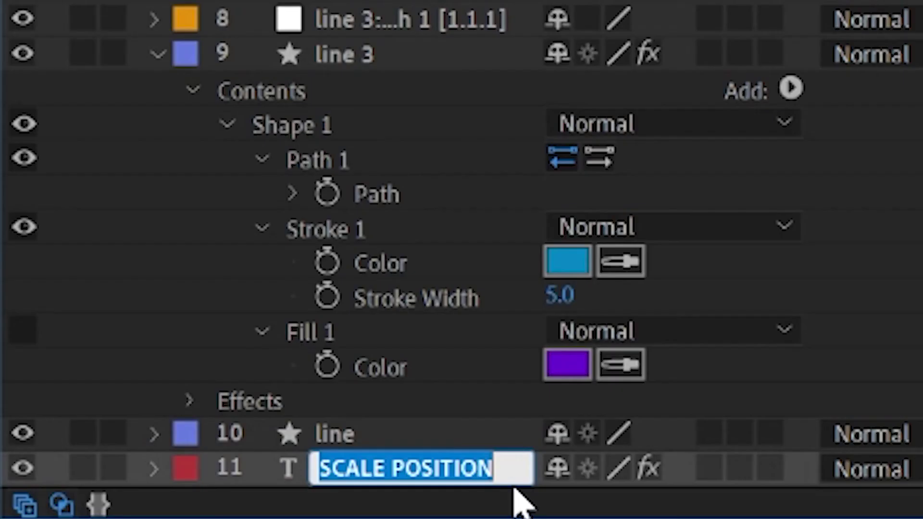
left_click(121, 504)
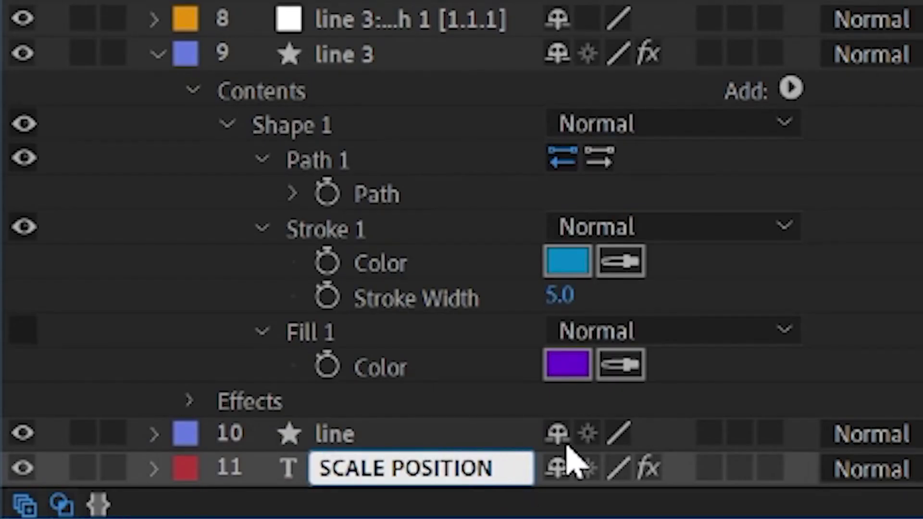
key("BackSpace")
key("BackSpace")
key("BackSpace")
key("BackSpace")
key("BackSpace")
key("BackSpace")
key("BackSpace")
key("BackSpace")
key("BackSpace")
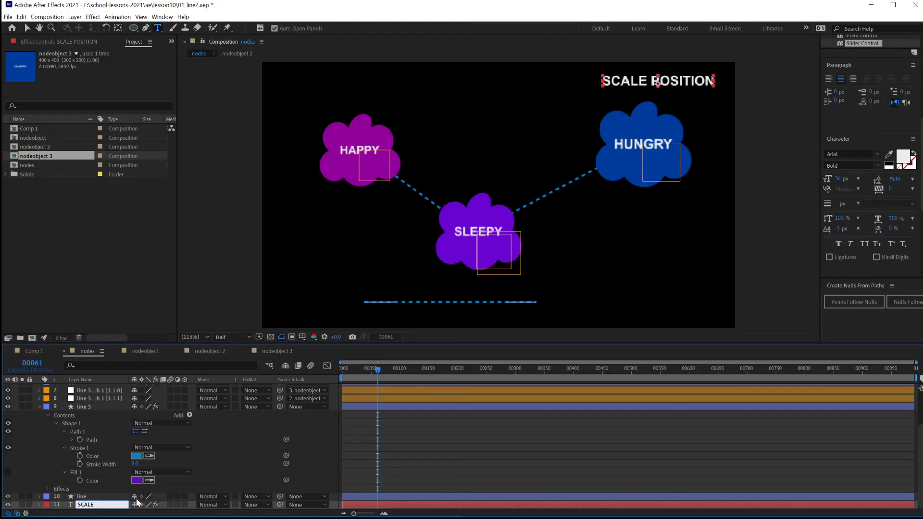
left_click(353, 478)
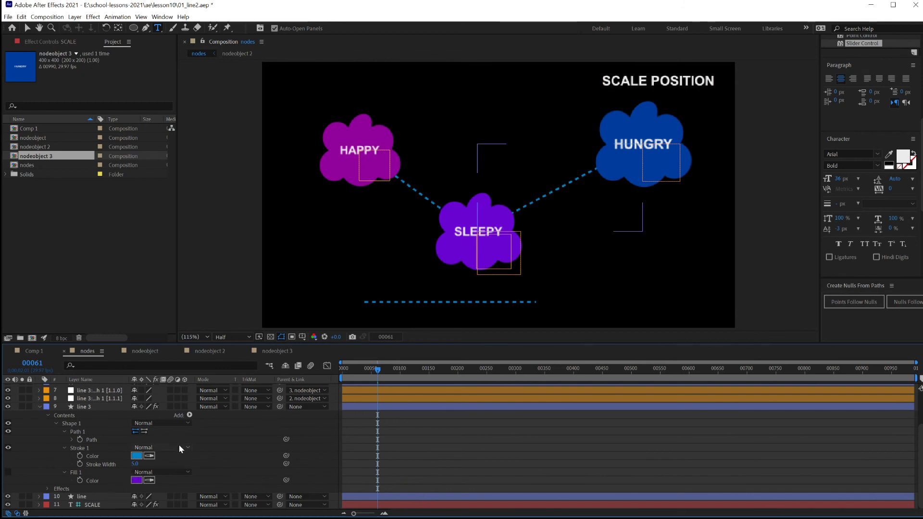
key("v")
left_click(611, 84)
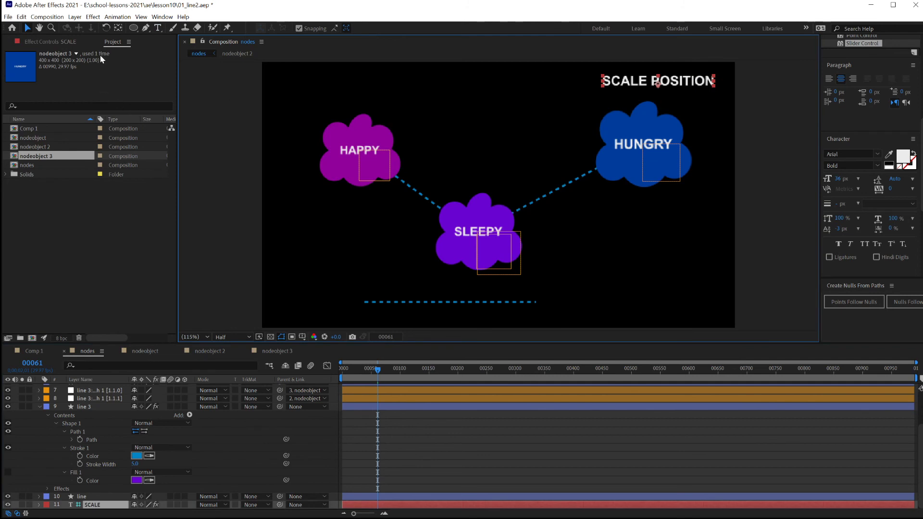
Add Slider Control and Slider Control 2 effects to the SCALE layer, both at 0.00
left_click(50, 41)
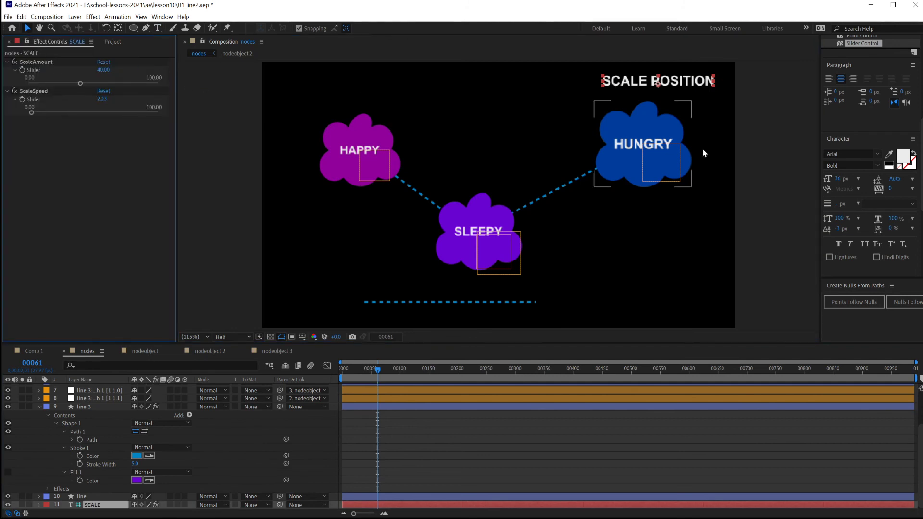
scroll(873, 130, "up", 10)
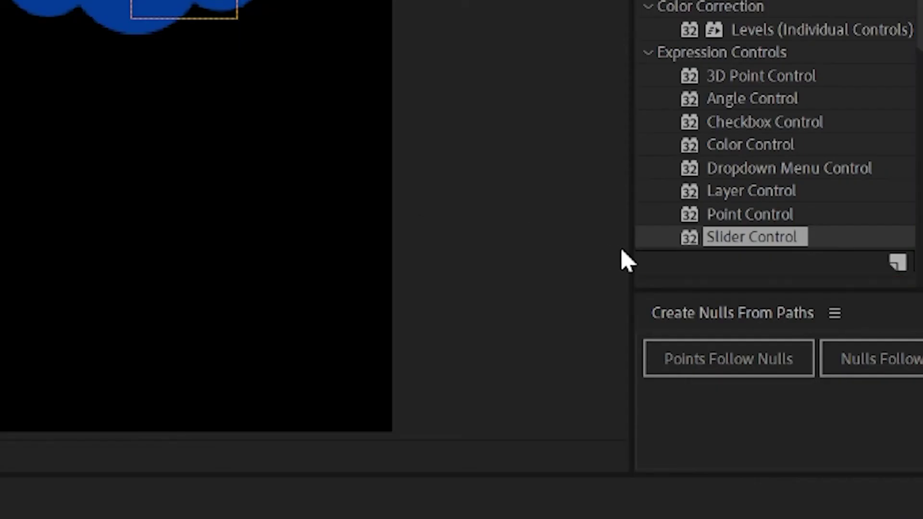
left_click(693, 238)
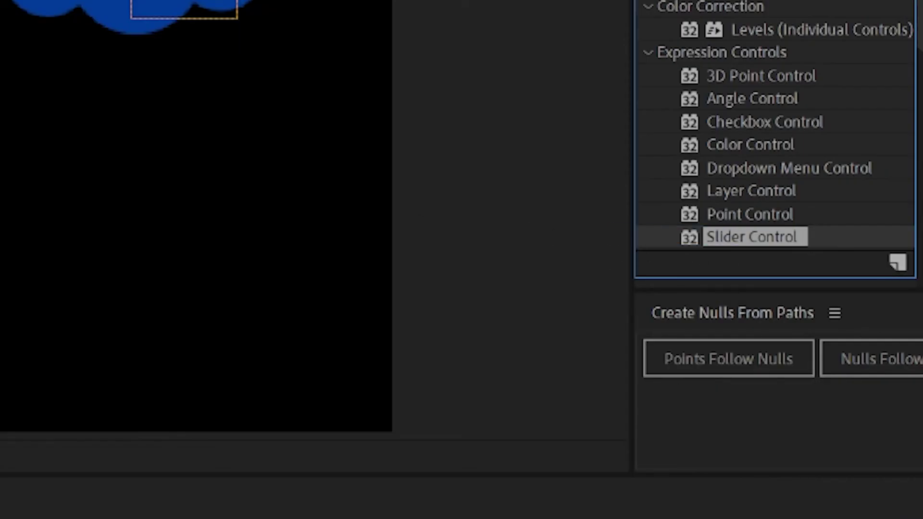
double_click(692, 237)
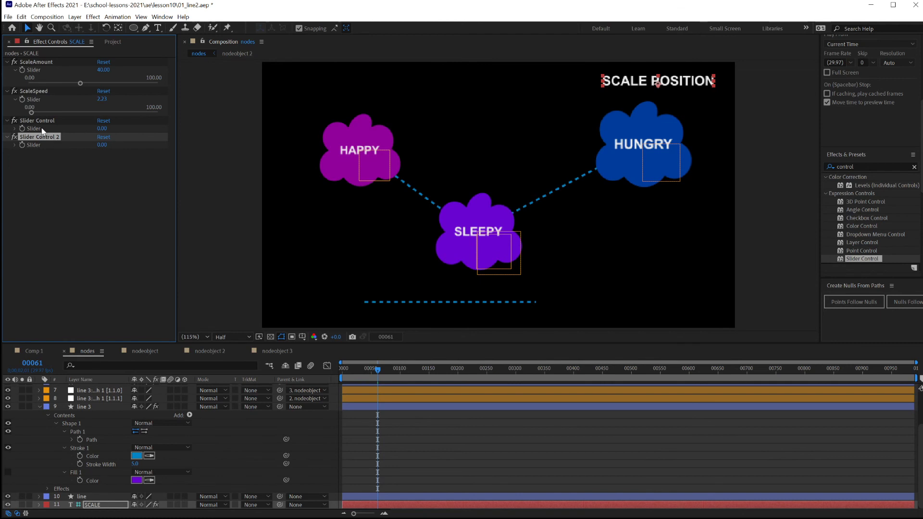
Rename Slider Control to positionspeed and Slider Control 2 to positionamount
left_click(37, 120)
right_click(38, 121)
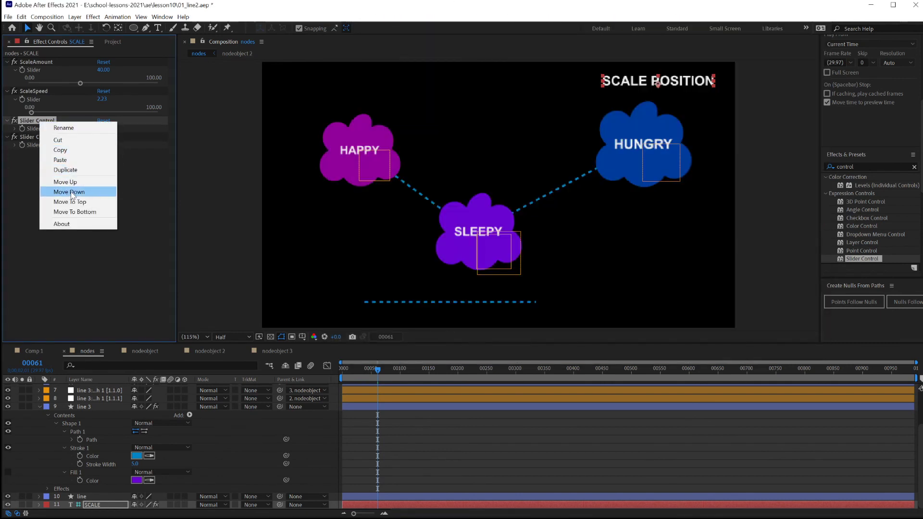
left_click(62, 127)
type("pos")
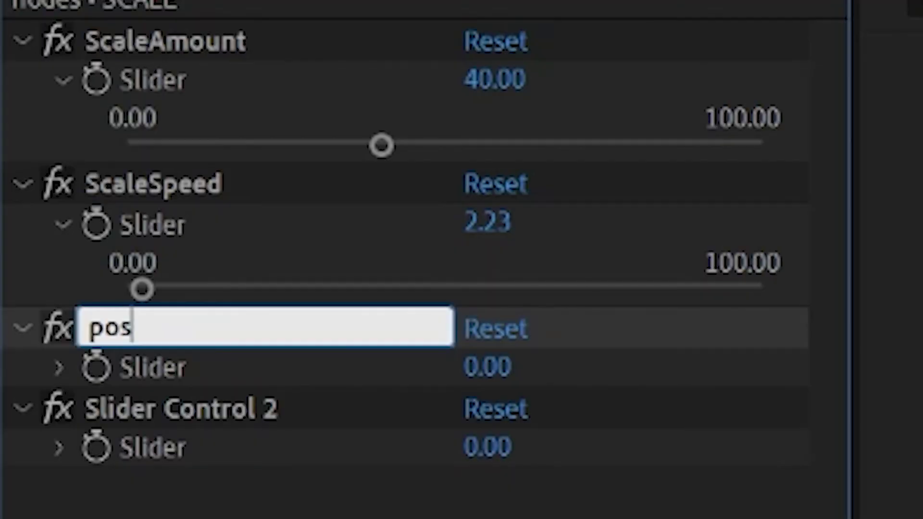
type("itionspeed")
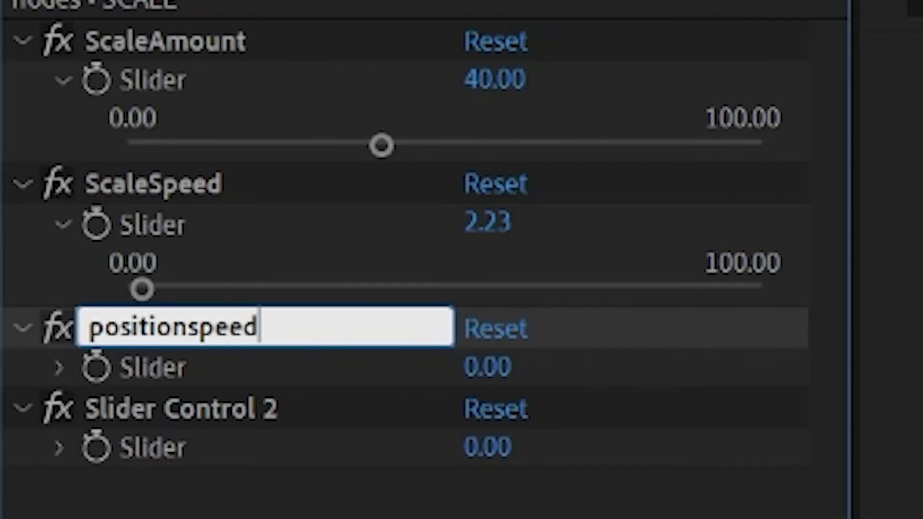
left_click(230, 494)
left_click(209, 399)
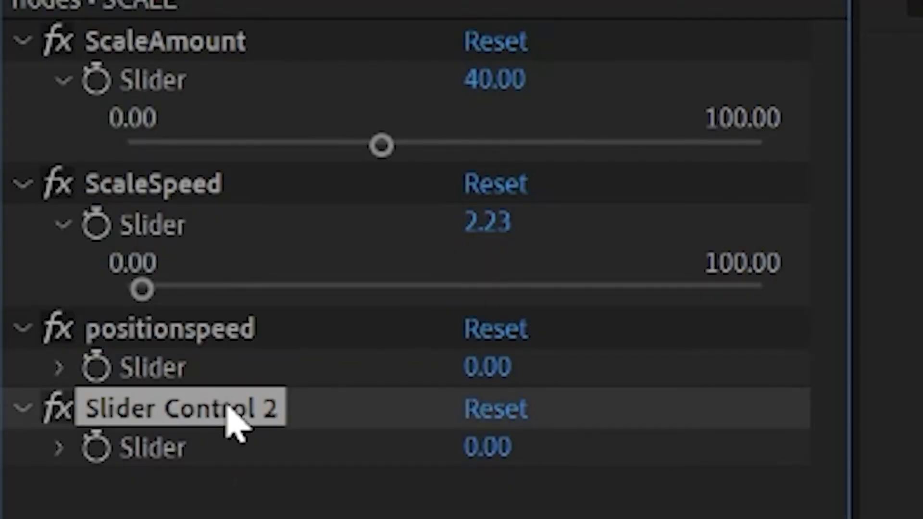
key("Return")
type("pos")
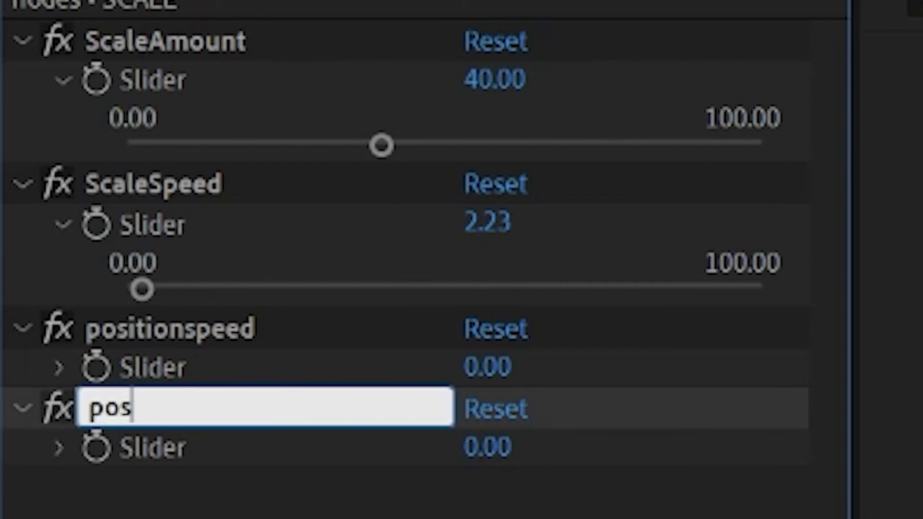
type("itionamount")
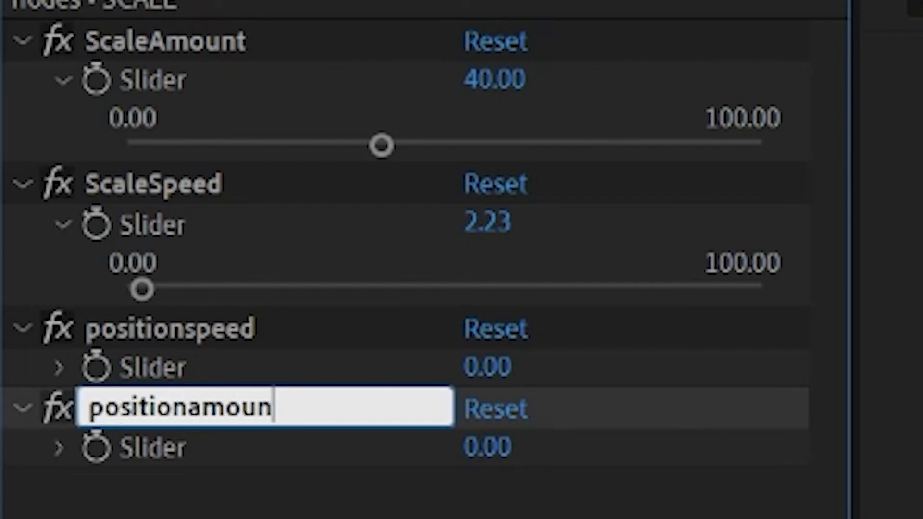
key("Return")
Select and copy the Notepad lines defining positionspeed, positionamount and wiggle(positionspeed,positionamount)
left_click_drag(542, 162, 329, 139)
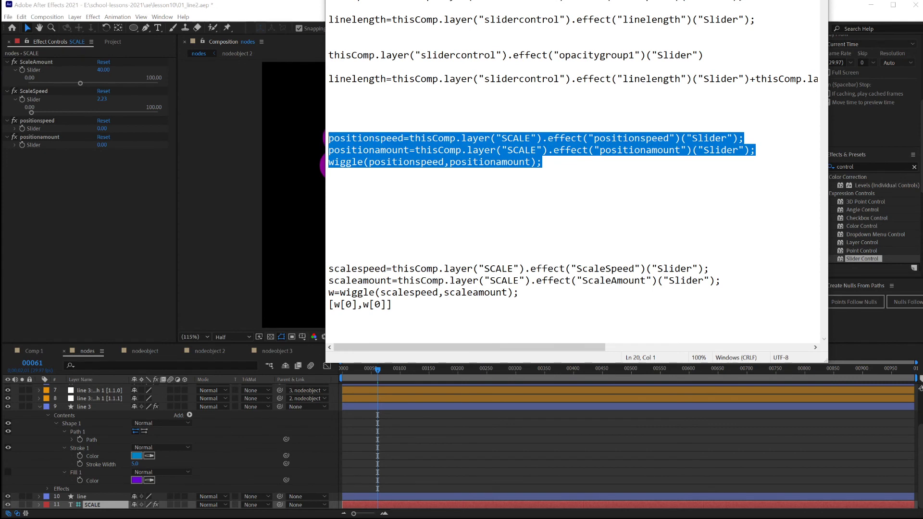
left_click(329, 174)
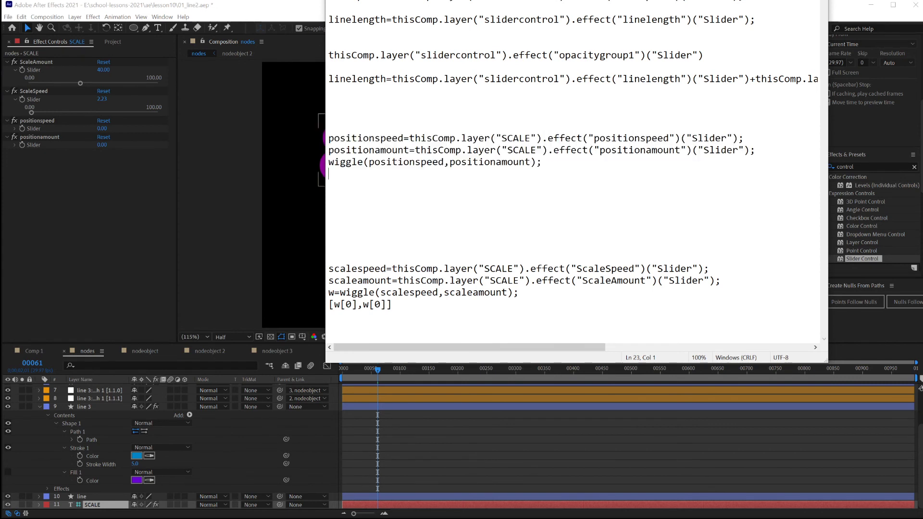
left_click_drag(329, 138, 490, 138)
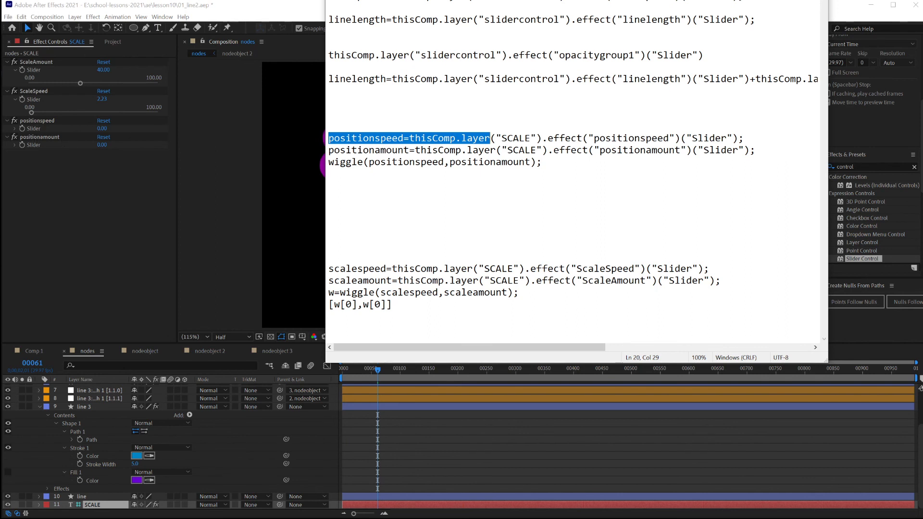
double_click(345, 162)
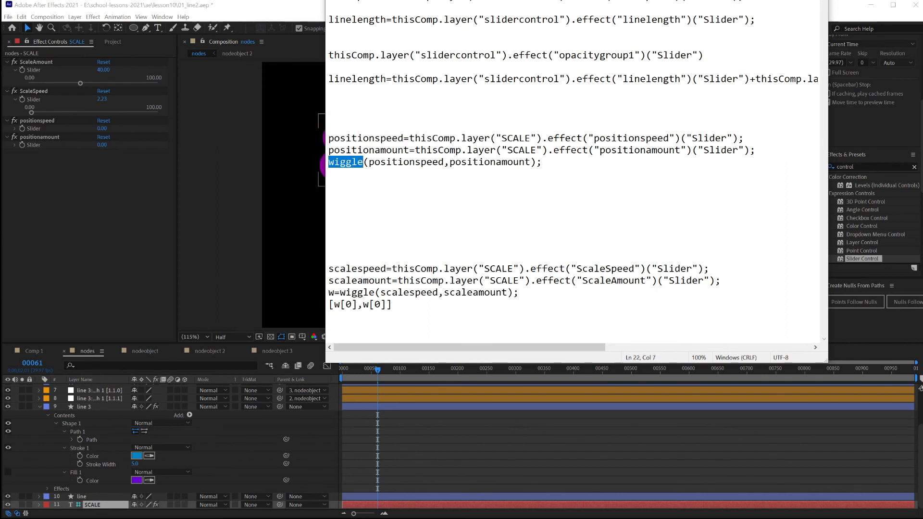
key("Right")
key("shift+End")
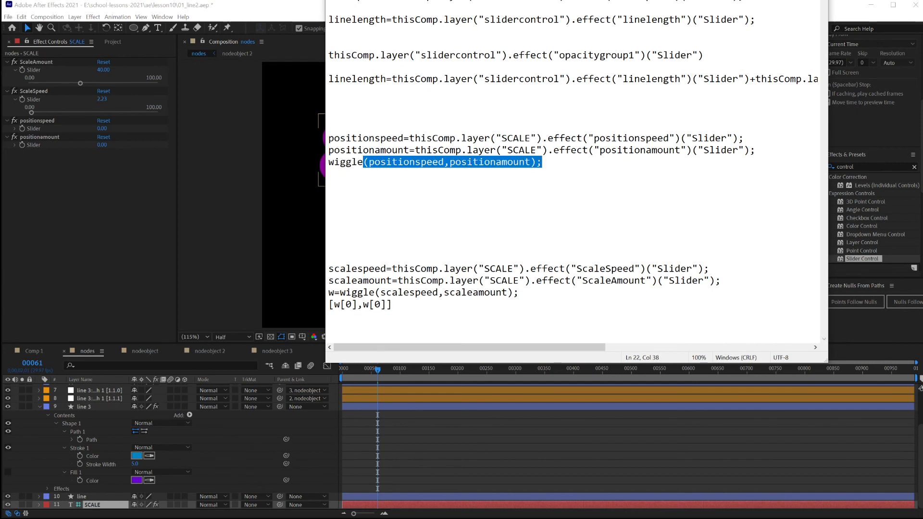
left_click(507, 162)
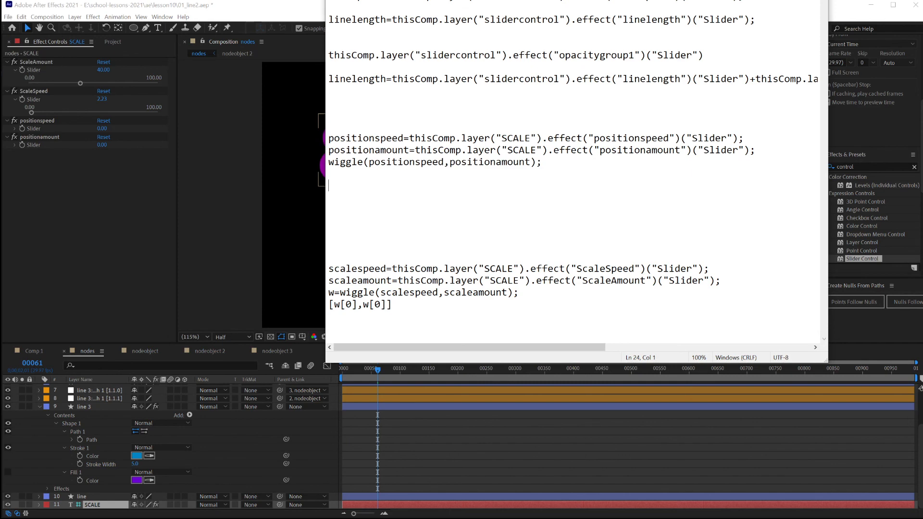
key("End")
key("shift+Up")
key("shift+Up")
key("shift+Up")
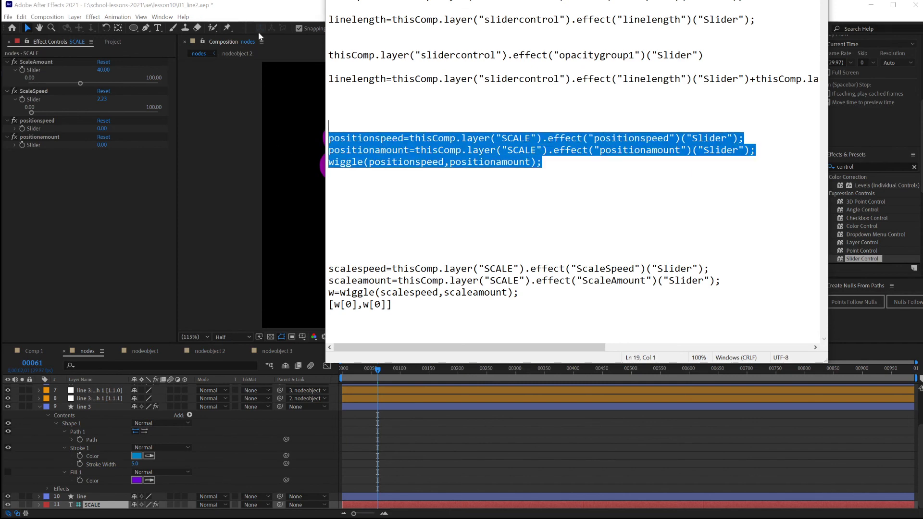
Select the SLEEPY cloud layer nodeobject 3 and show only its Position property
left_click(259, 36)
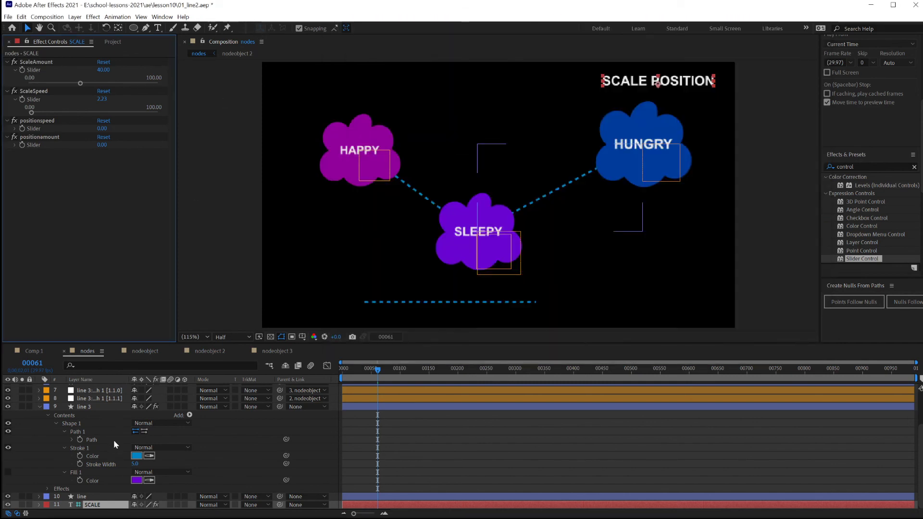
left_click(40, 407)
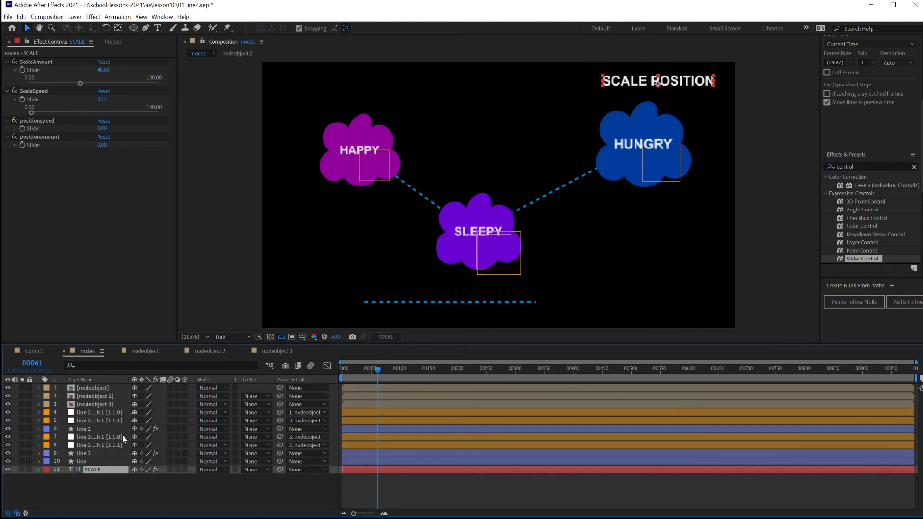
left_click(99, 403)
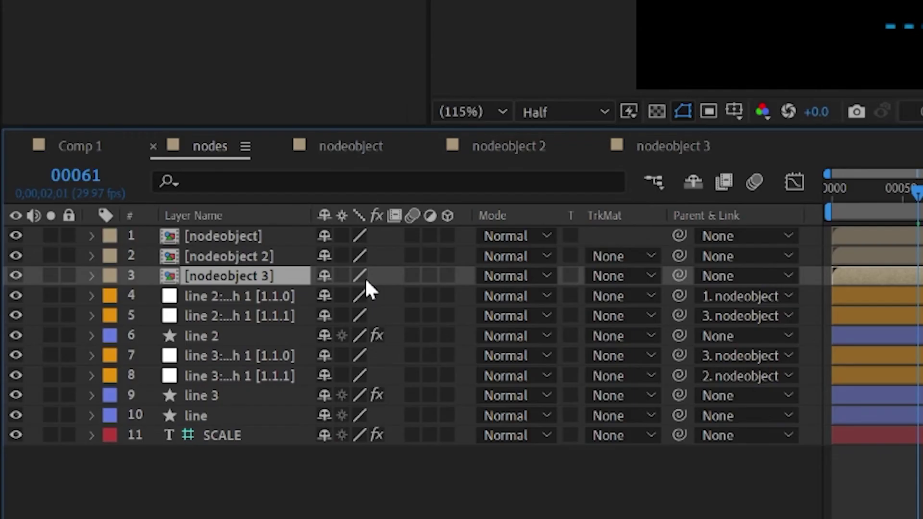
key("p")
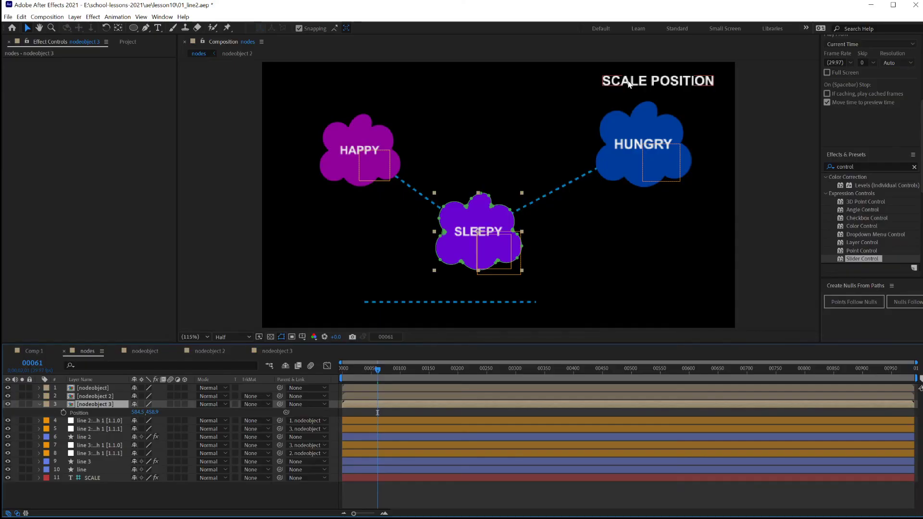
Pick-whip Position to the positionspeed slider, then paste the wiggle expression over the generated one
left_click(629, 84)
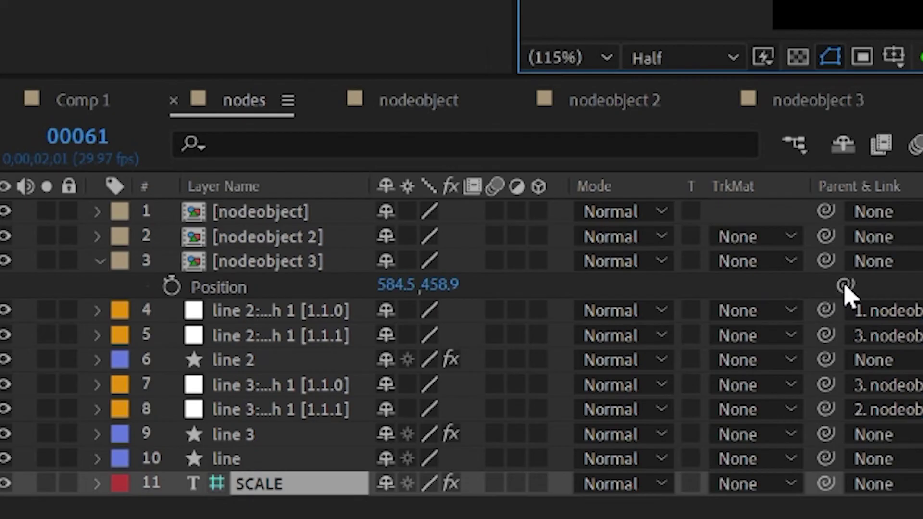
left_click_drag(287, 412, 32, 129)
left_click_drag(95, 287, 102, 298)
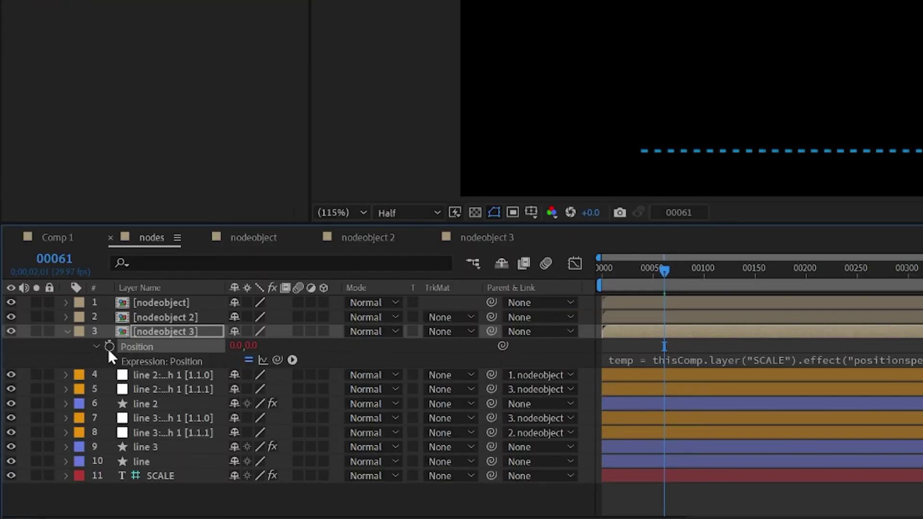
left_click(682, 364)
key("ctrl+v")
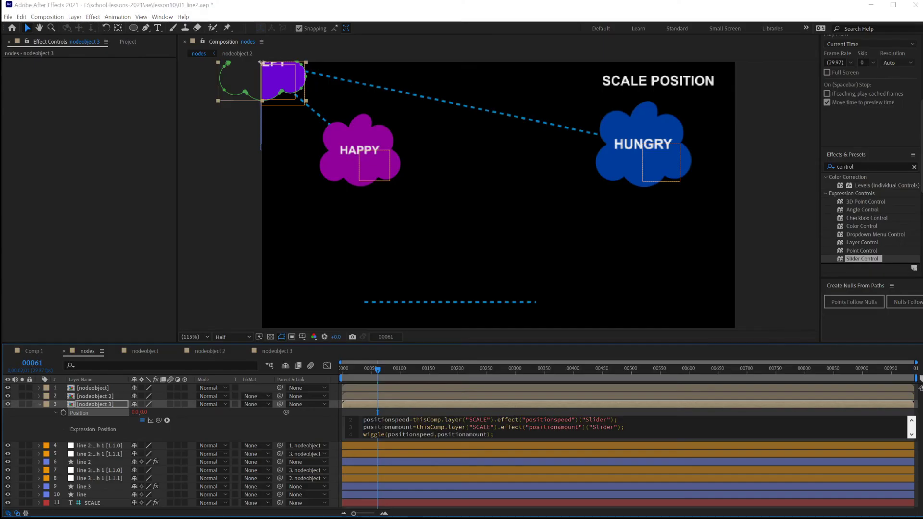
key("alt+Tab")
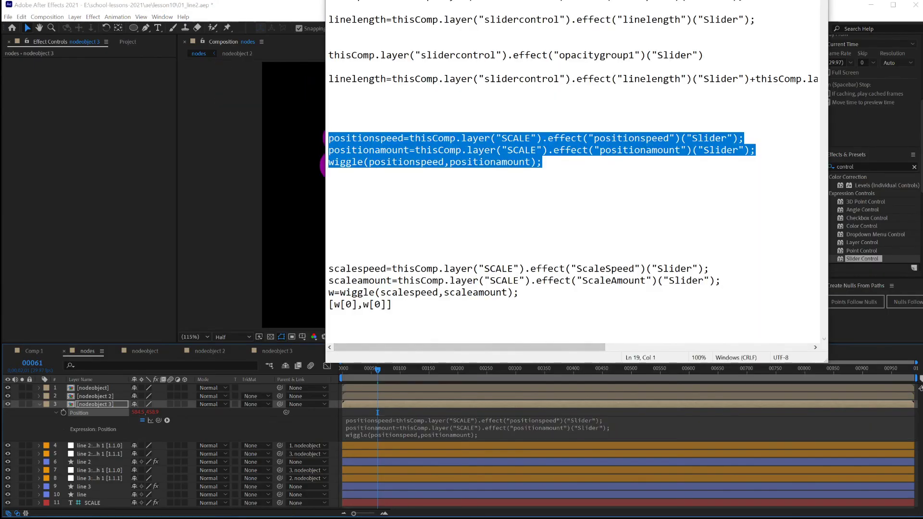
left_click(230, 337)
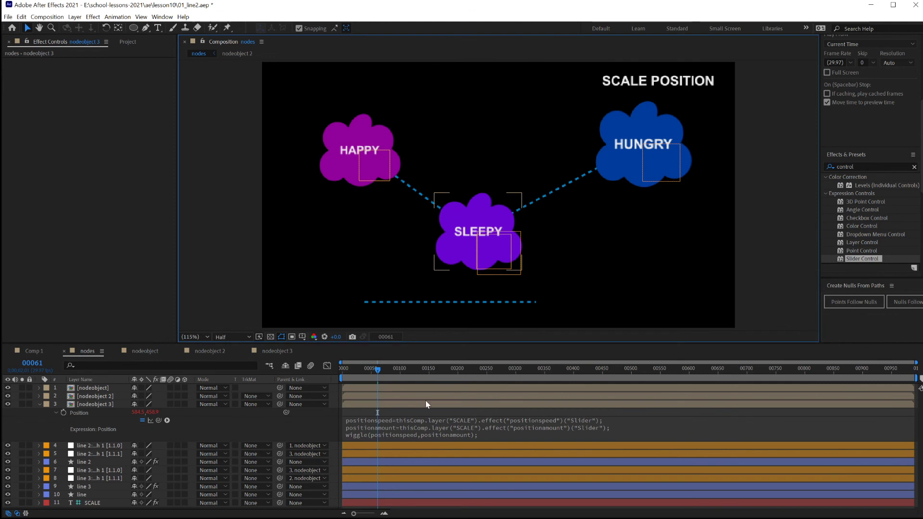
Preview the animation from the first frame
left_click_drag(378, 369, 329, 370)
key("space")
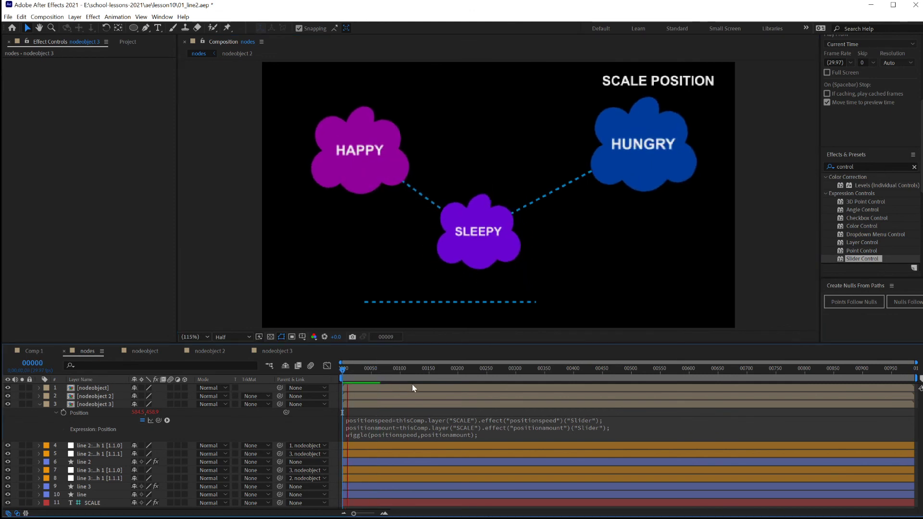
left_click(39, 404)
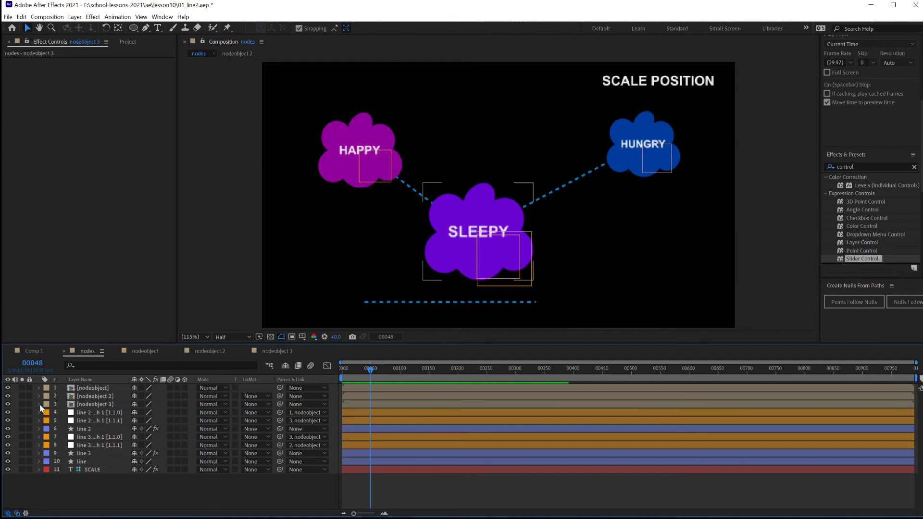
On SCALE, set positionamount to 33.46 and positionspeed to 16.36, then preview the jitter
left_click(643, 85)
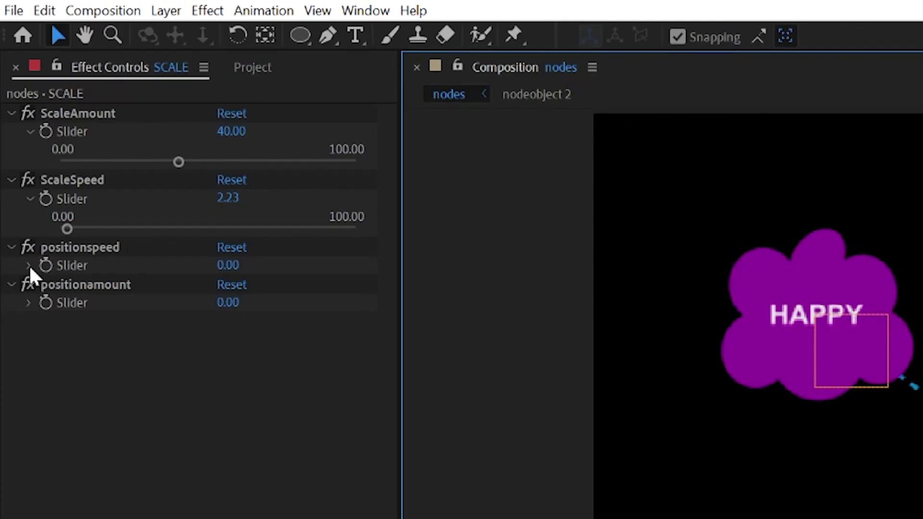
left_click(14, 127)
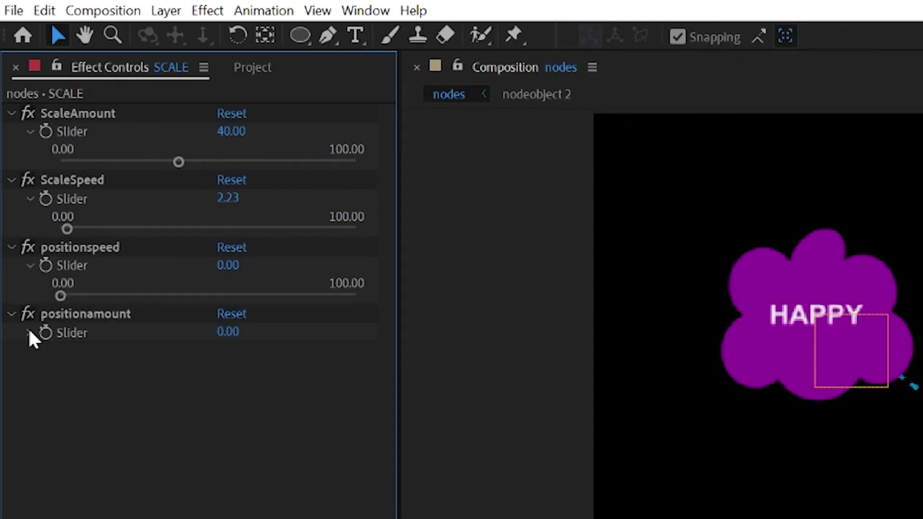
left_click(15, 155)
left_click_drag(59, 363, 106, 361)
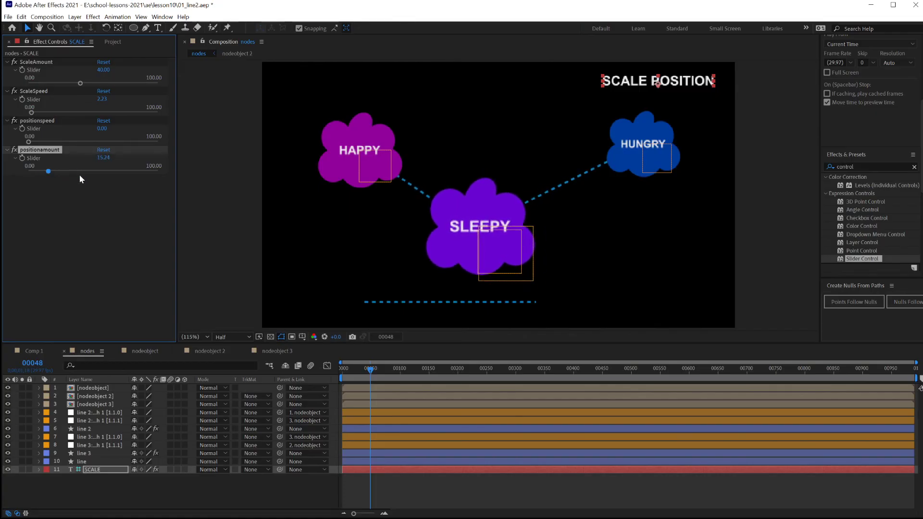
left_click_drag(48, 172, 71, 171)
left_click_drag(28, 142, 50, 142)
key("space")
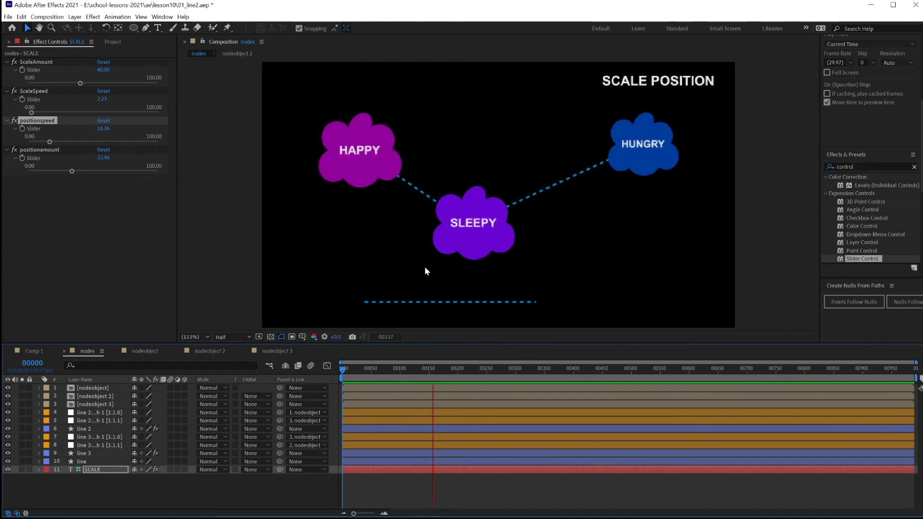
key("space")
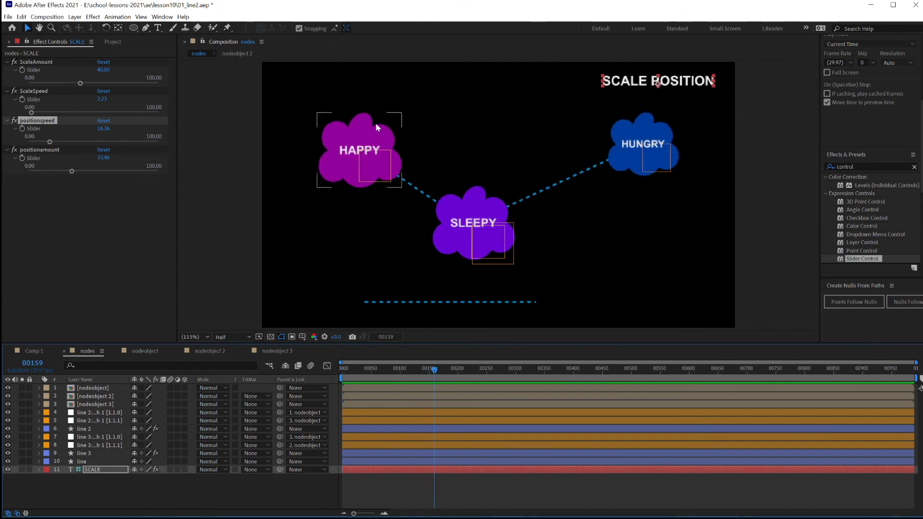
Add an expression to the Position of the HUNGRY cloud layer nodeobject 2
left_click(86, 396)
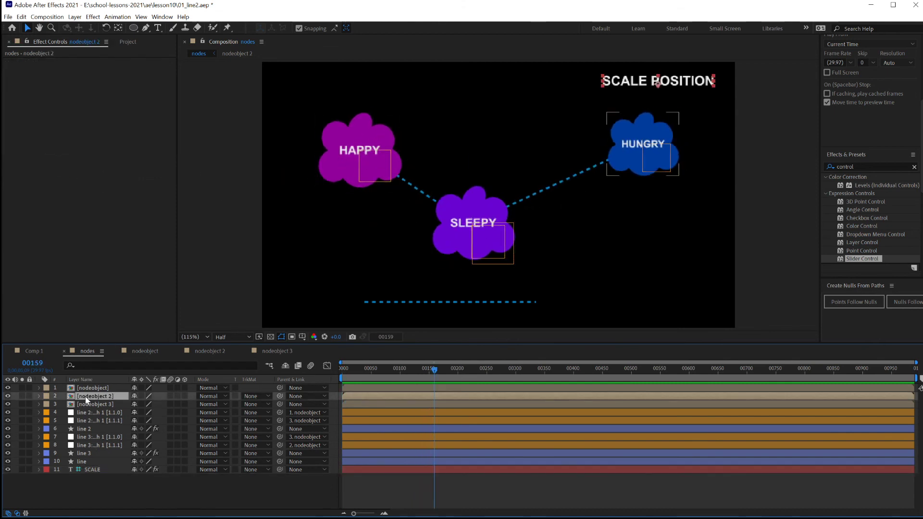
key("p")
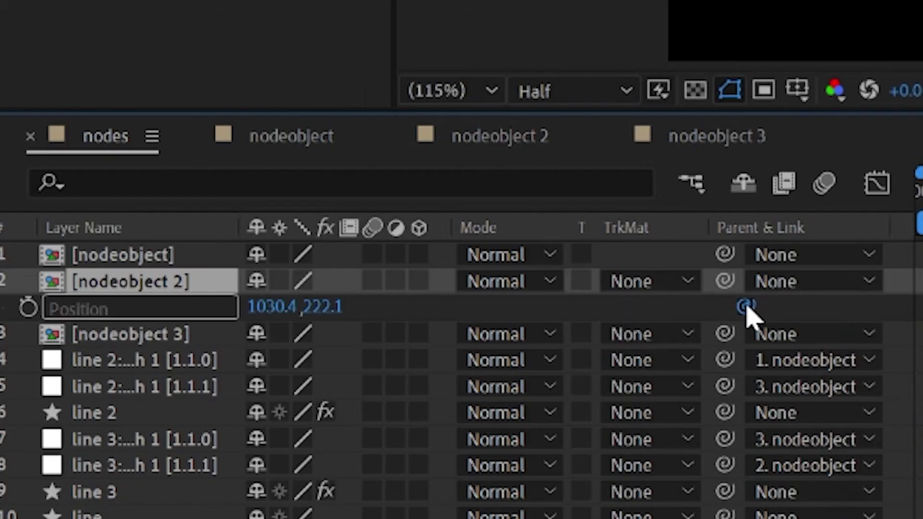
left_click_drag(747, 310, 855, 323)
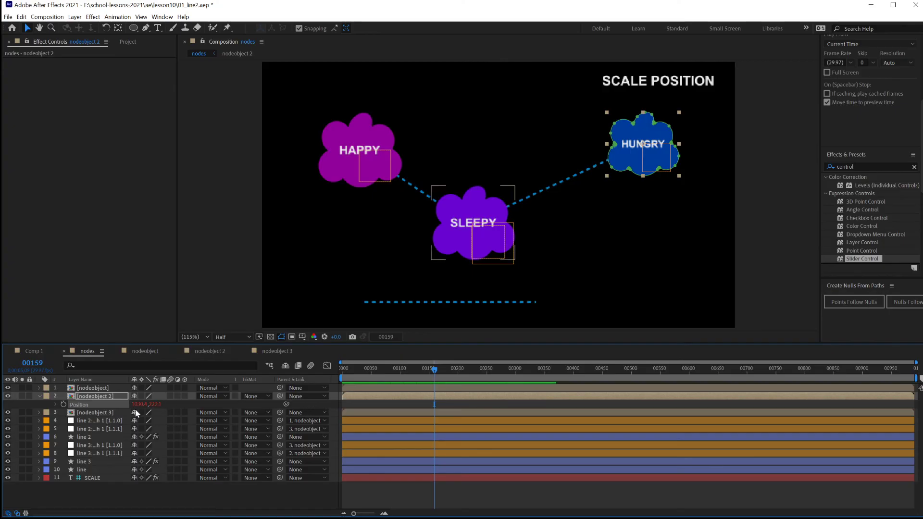
left_click(55, 405)
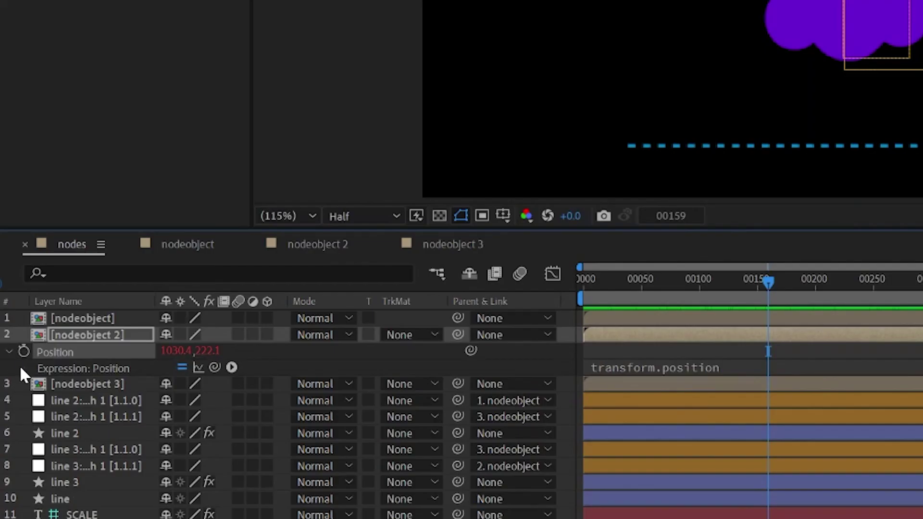
left_click(661, 364)
Replace transform.position with the pasted wiggle expression, then select the HAPPY layer nodeobject
double_click(656, 368)
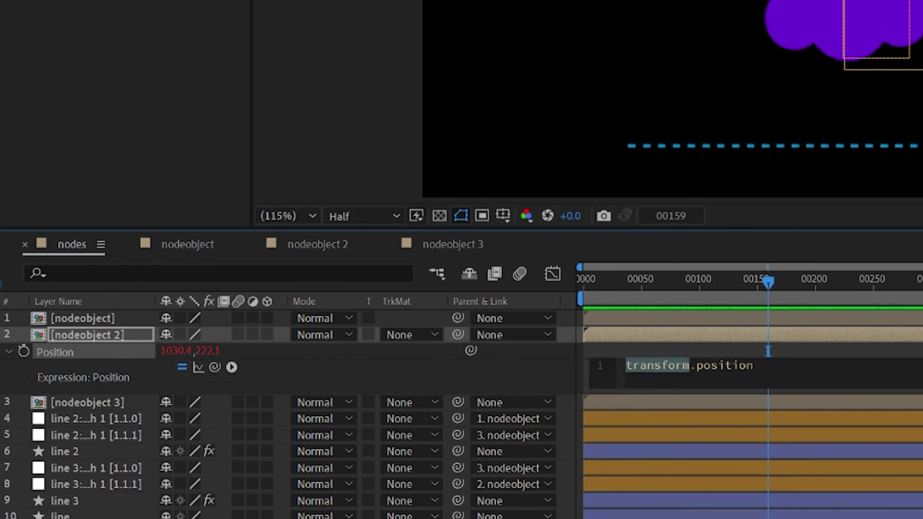
key("End")
key("shift+Home")
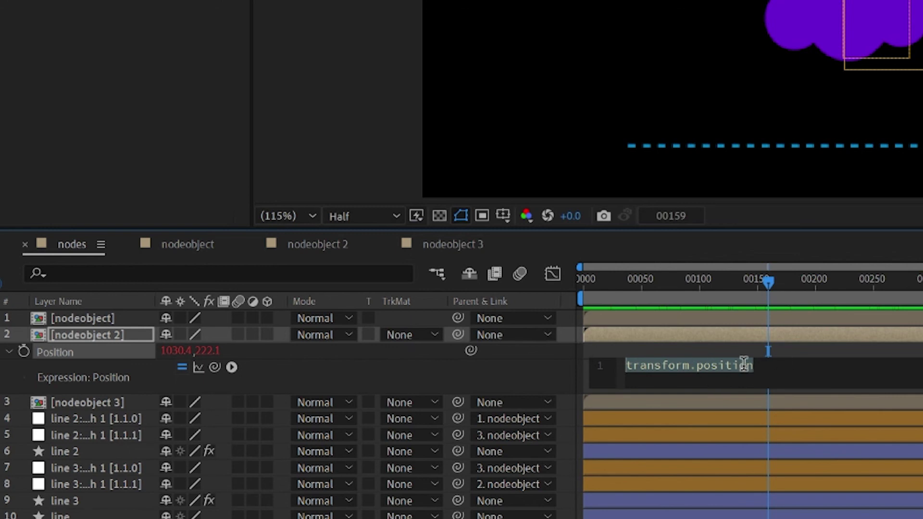
key("ctrl+v")
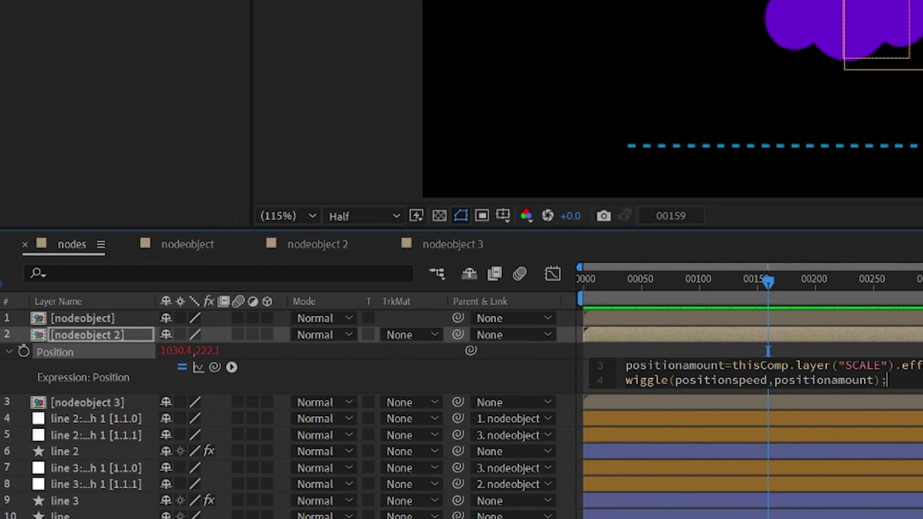
left_click(77, 332)
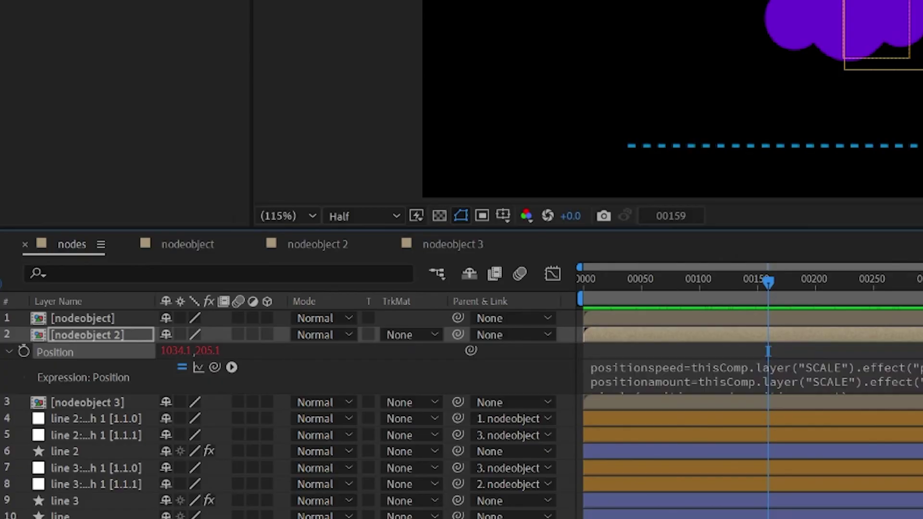
left_click(87, 388)
key("space")
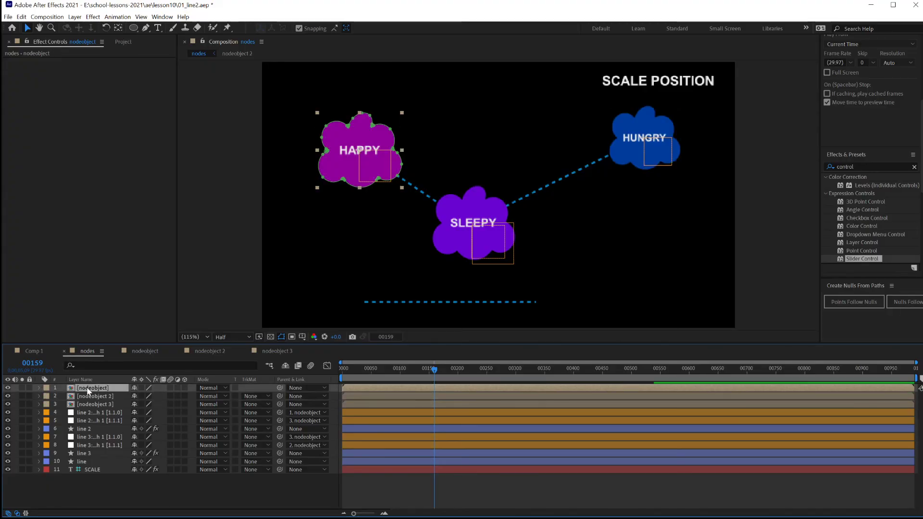
Show HAPPY's Position and scrub to frame 00190 to check the clouds' motion
key("p")
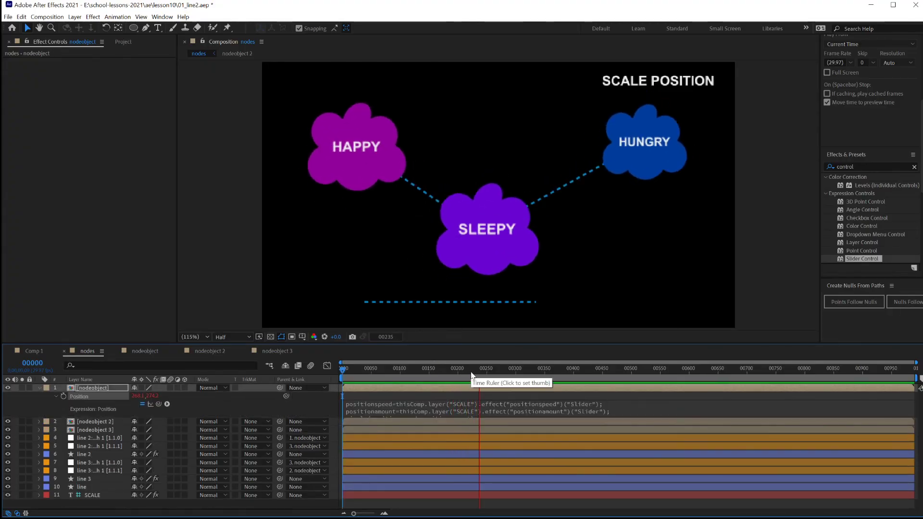
left_click(429, 373)
left_click_drag(430, 377, 454, 377)
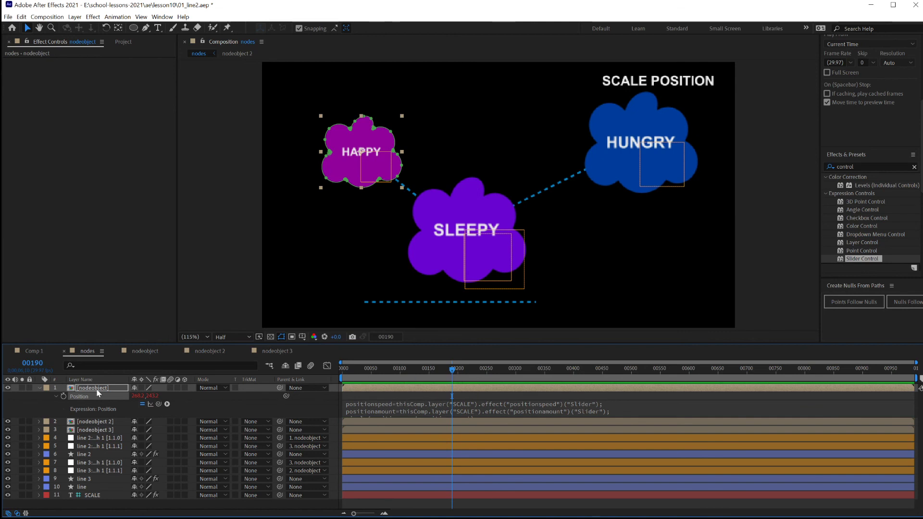
Lower positionspeed on SCALE to 3.72 and preview from the first frame
left_click(39, 388)
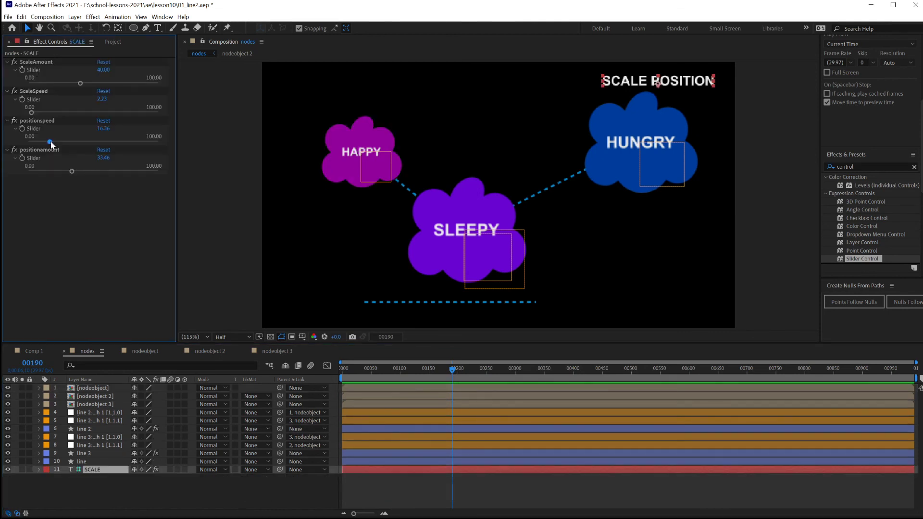
left_click_drag(50, 143, 33, 143)
key("Home")
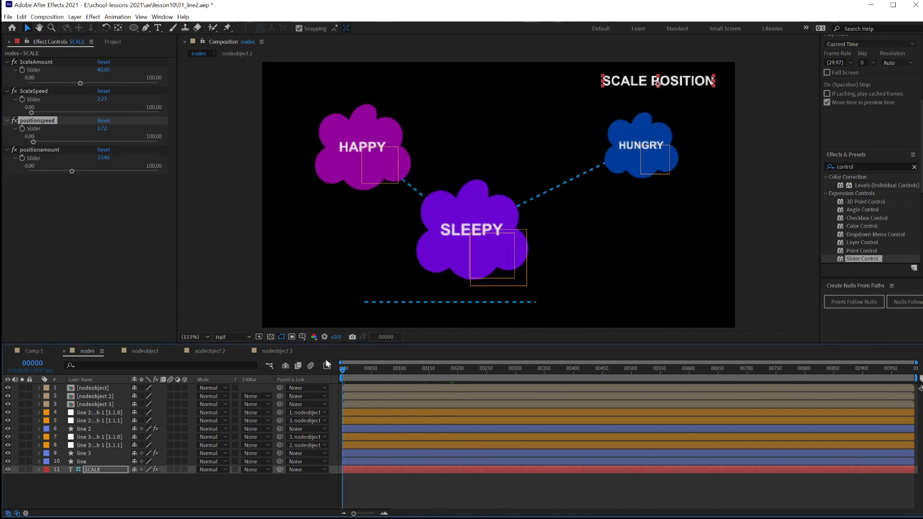
key("space")
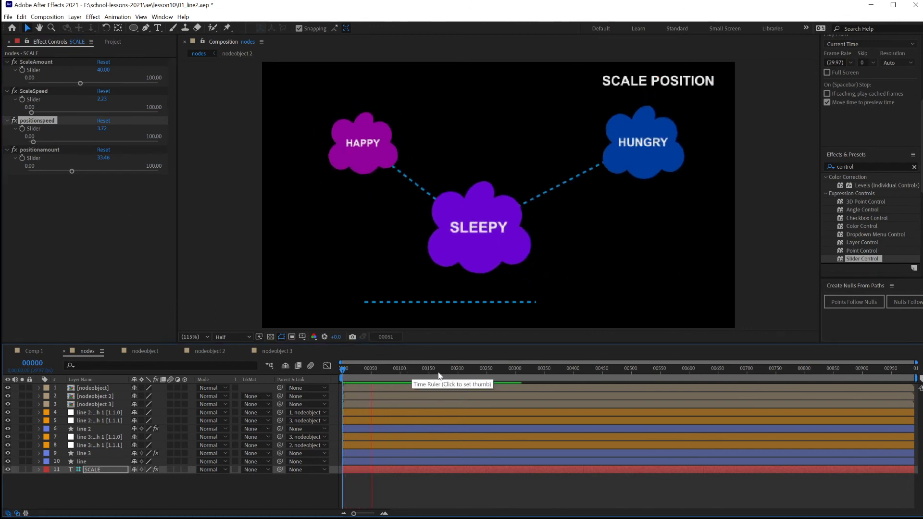